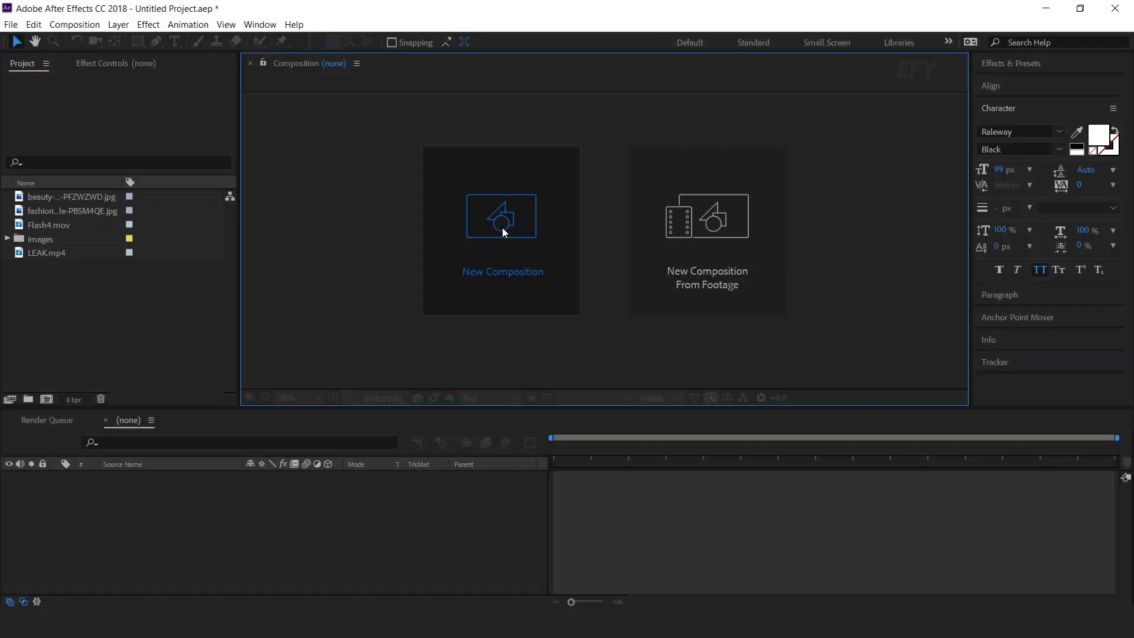
Step: Create a 1920 x 1080 composition named "main comp" at 29.97 fps with a 30-second duration
{"action": "left_click", "coordinate": [502, 227]}
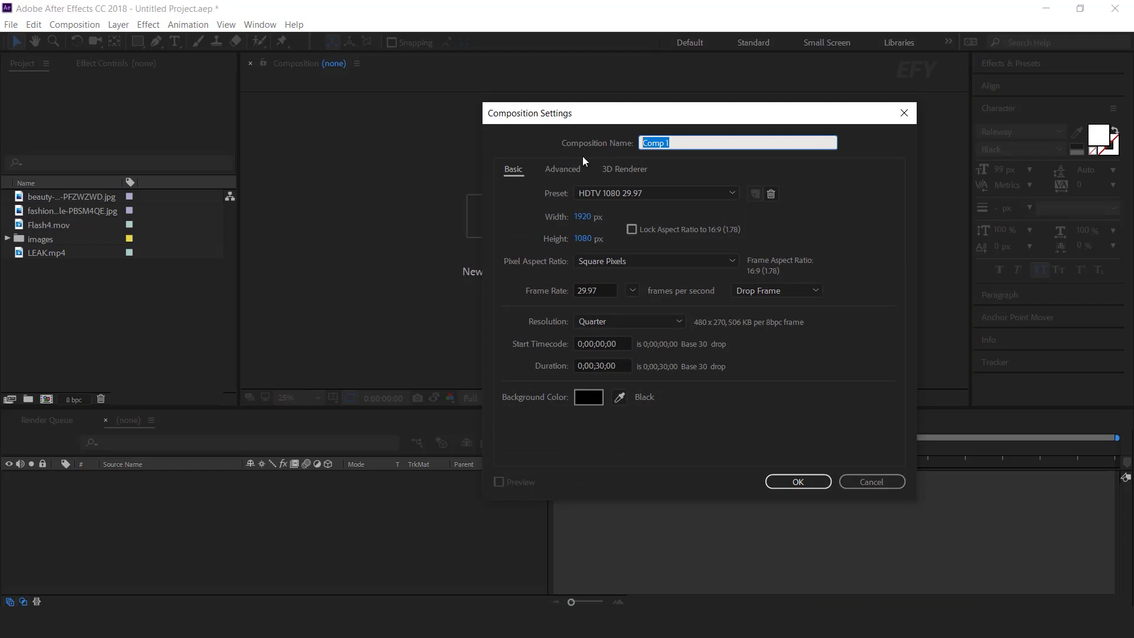
{"action": "type", "text": "main comp"}
{"action": "key", "text": "Return"}
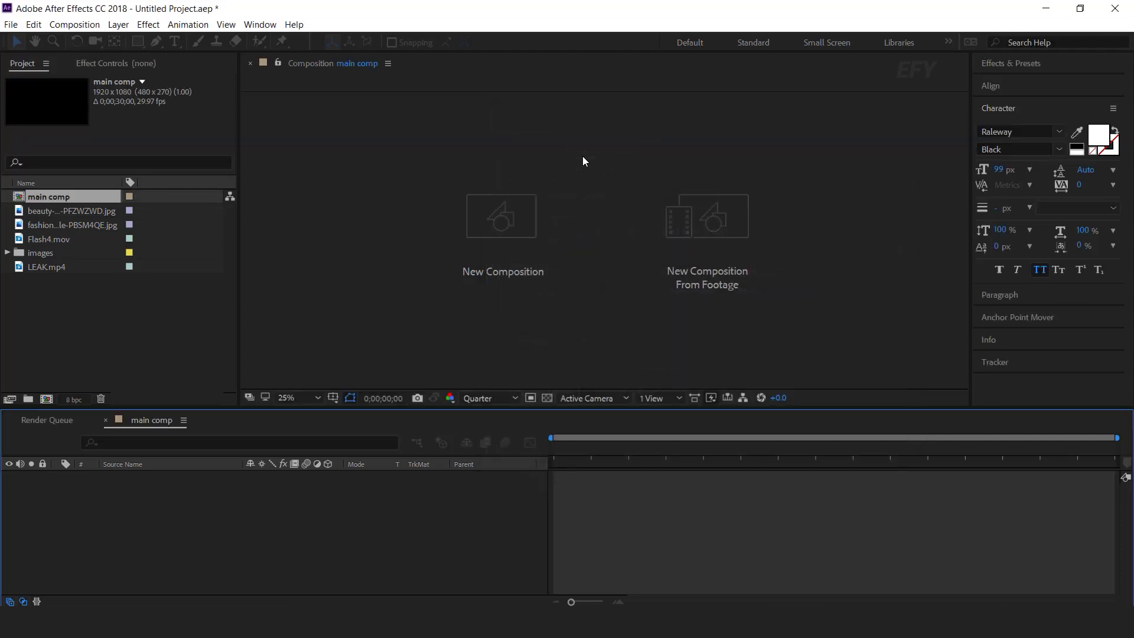
Step: Add a comp-size solid named "BG" in the light grey colour F3F3F3 to main comp
{"action": "right_click", "coordinate": [449, 489]}
{"action": "mouse_move", "coordinate": [484, 340]}
{"action": "left_click", "coordinate": [666, 374]}
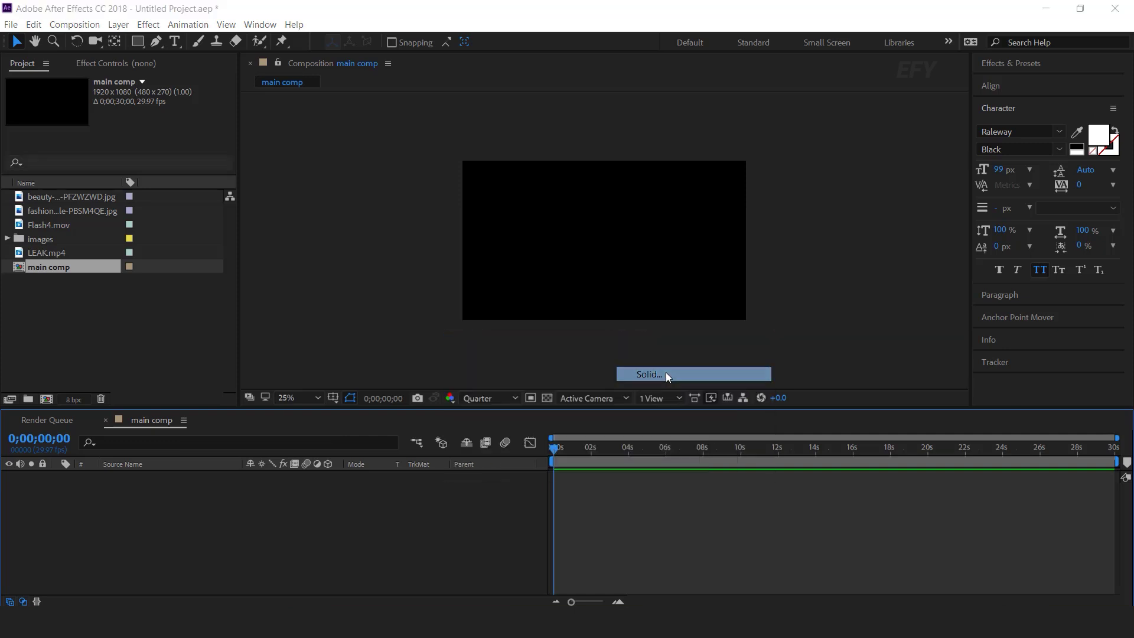
{"action": "left_click", "coordinate": [598, 387]}
{"action": "left_click_drag", "start_coordinate": [654, 377], "coordinate": [649, 389]}
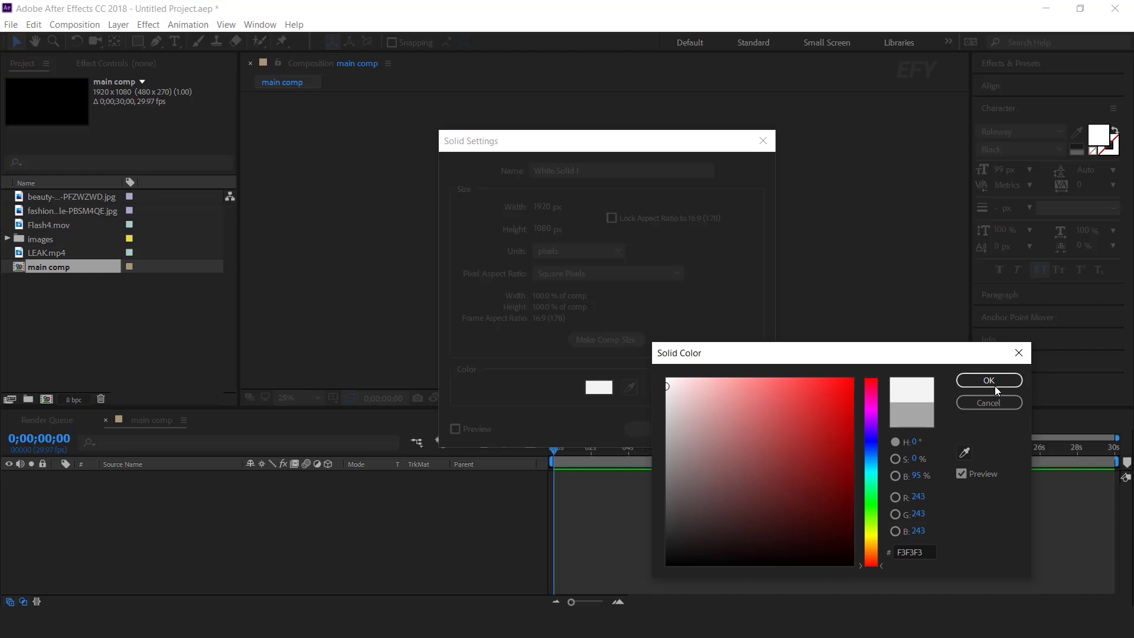
{"action": "left_click", "coordinate": [991, 380]}
{"action": "type", "text": "BG"}
{"action": "left_click", "coordinate": [677, 429]}
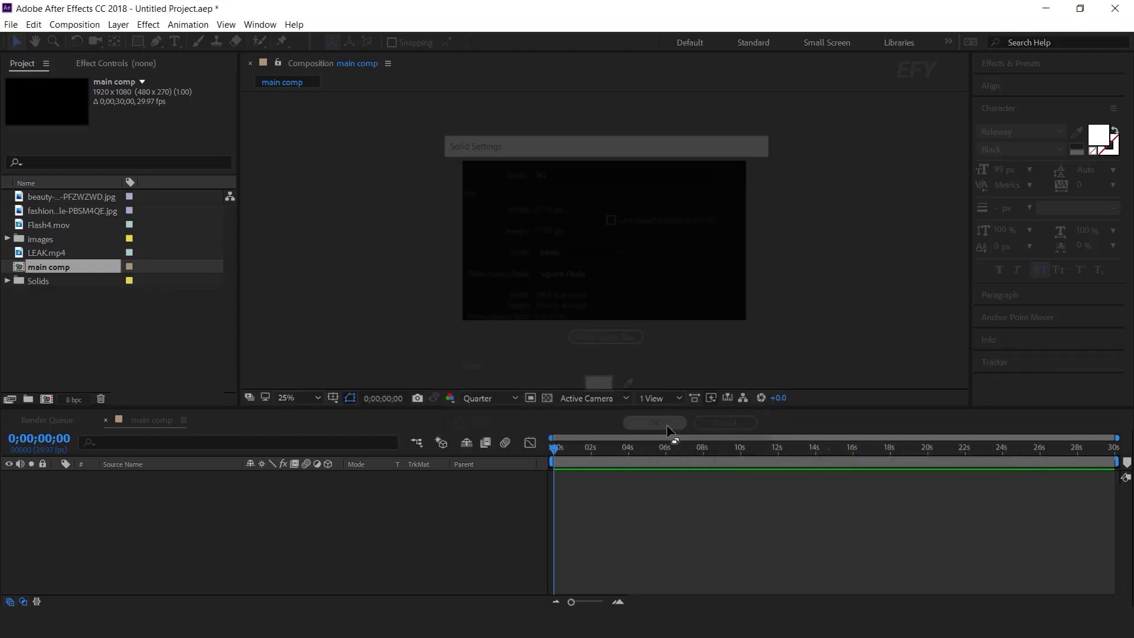
{"action": "left_click", "coordinate": [110, 539]}
Step: Create a second composition named "image placeholder 1", 1000 px wide and 800 px high
{"action": "left_click", "coordinate": [58, 387]}
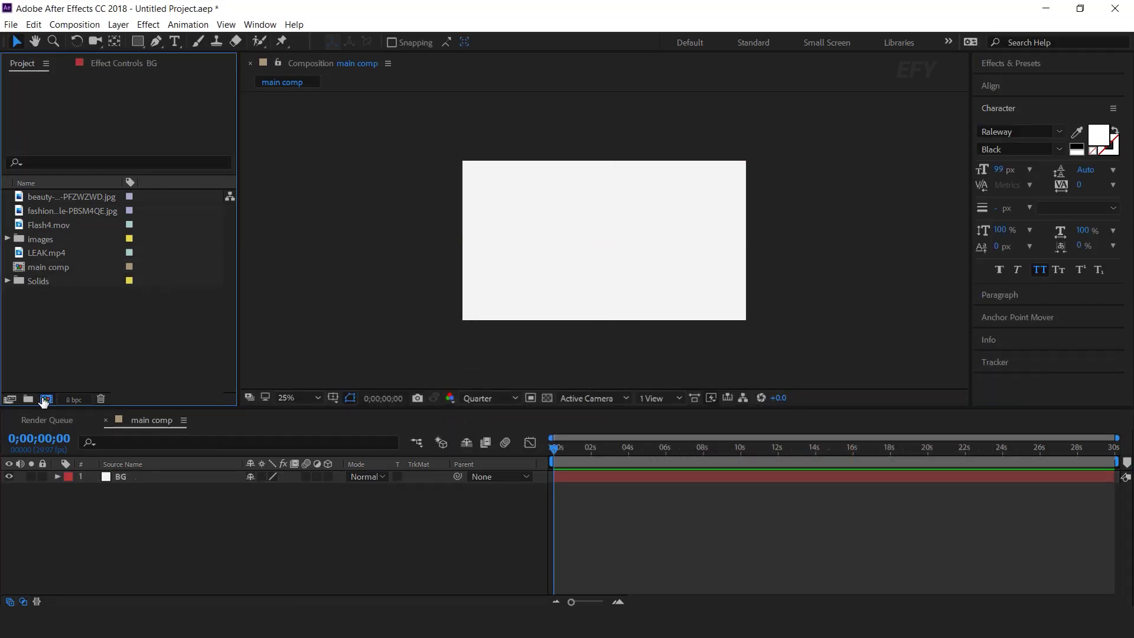
{"action": "left_click", "coordinate": [46, 399]}
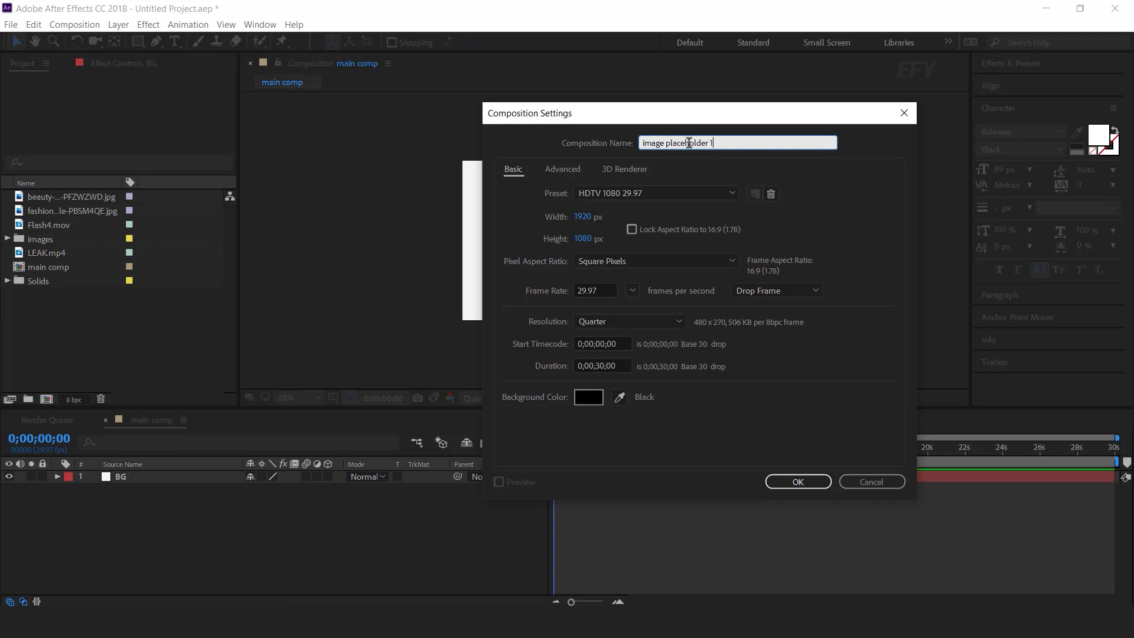
{"action": "left_click", "coordinate": [582, 219]}
{"action": "type", "text": "1"}
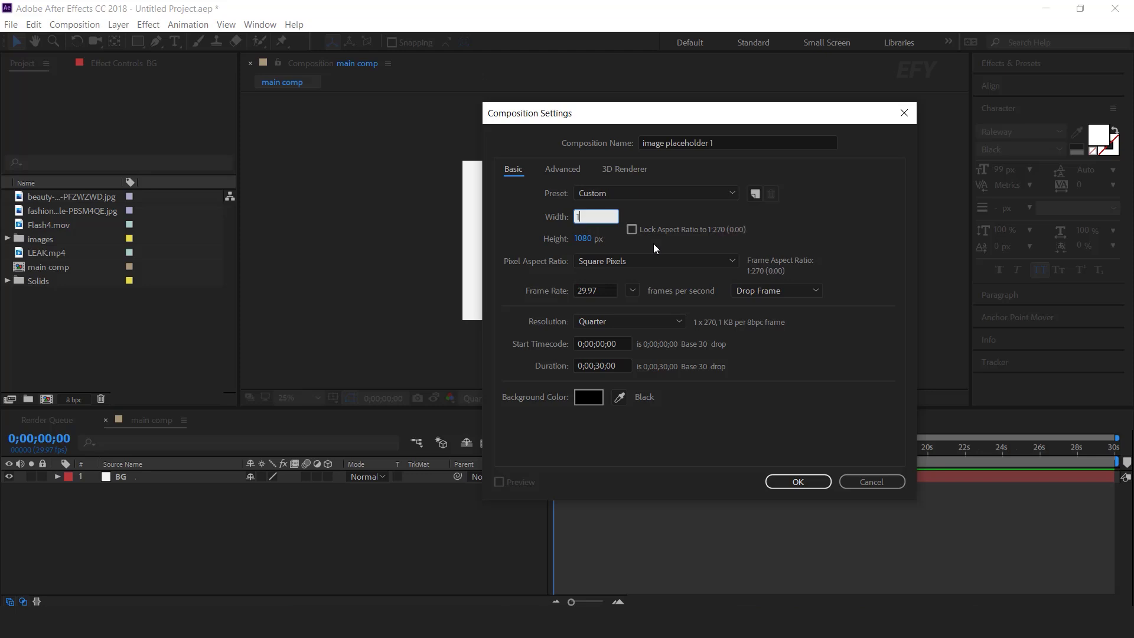
{"action": "type", "text": "000"}
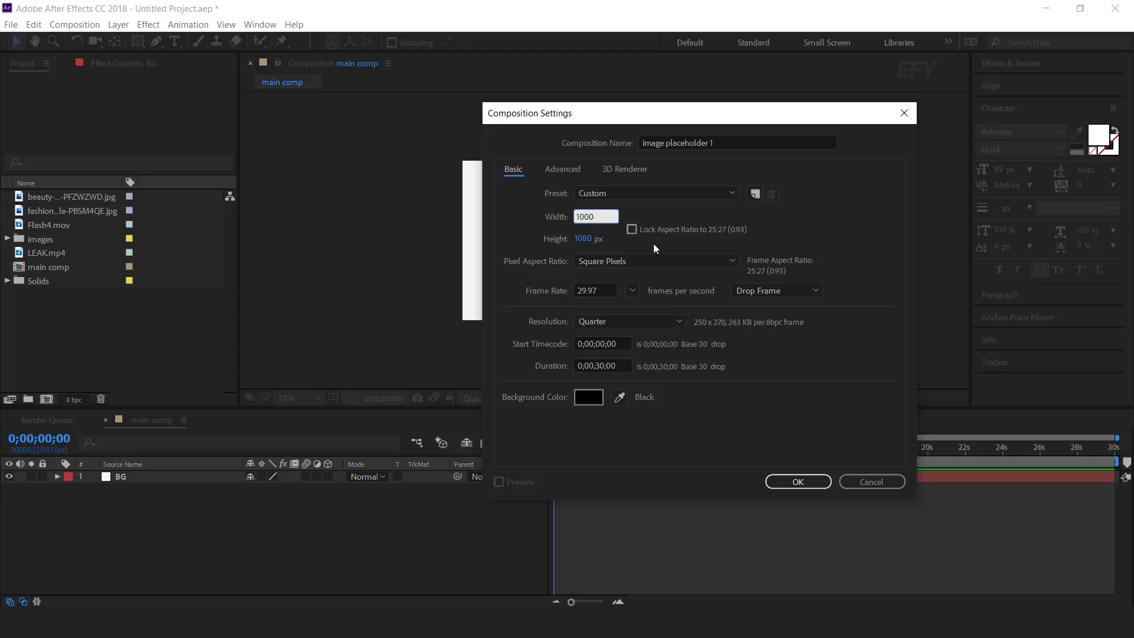
{"action": "left_click", "coordinate": [584, 240]}
{"action": "type", "text": "800"}
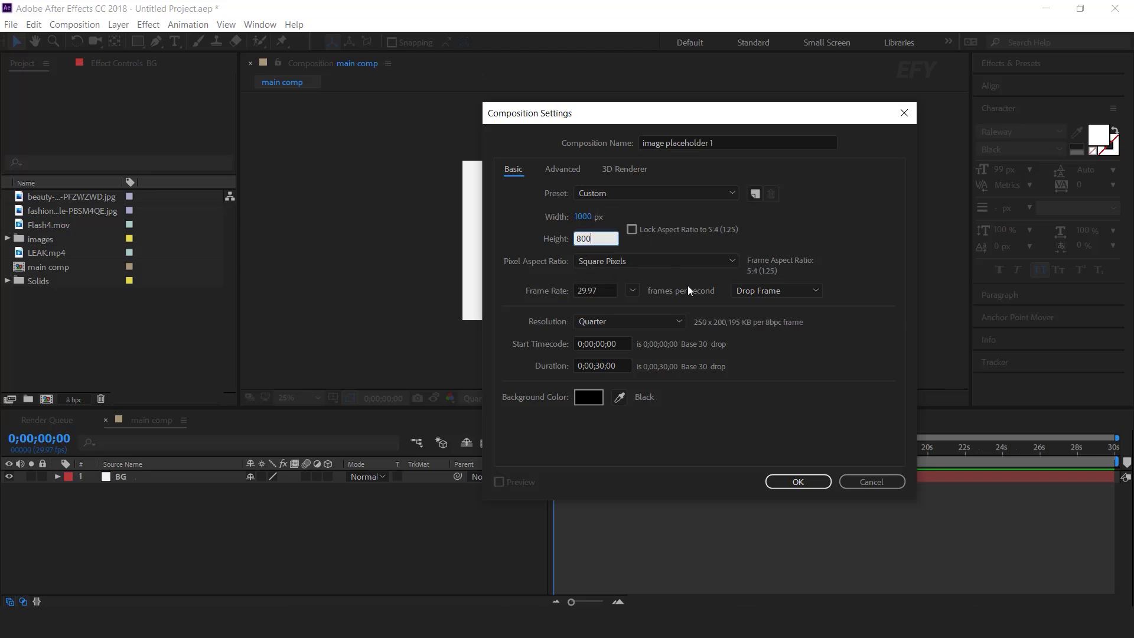
{"action": "key", "text": "Return"}
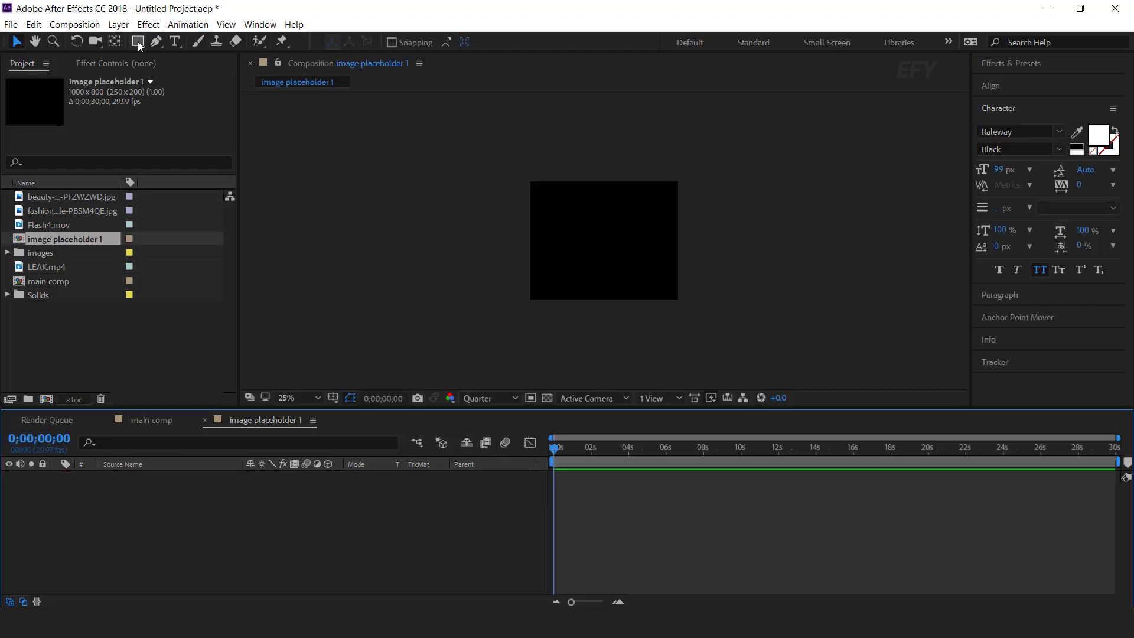
Step: Add a rectangle shape layer covering the whole placeholder frame and set its fill to None
{"action": "double_click", "coordinate": [138, 41]}
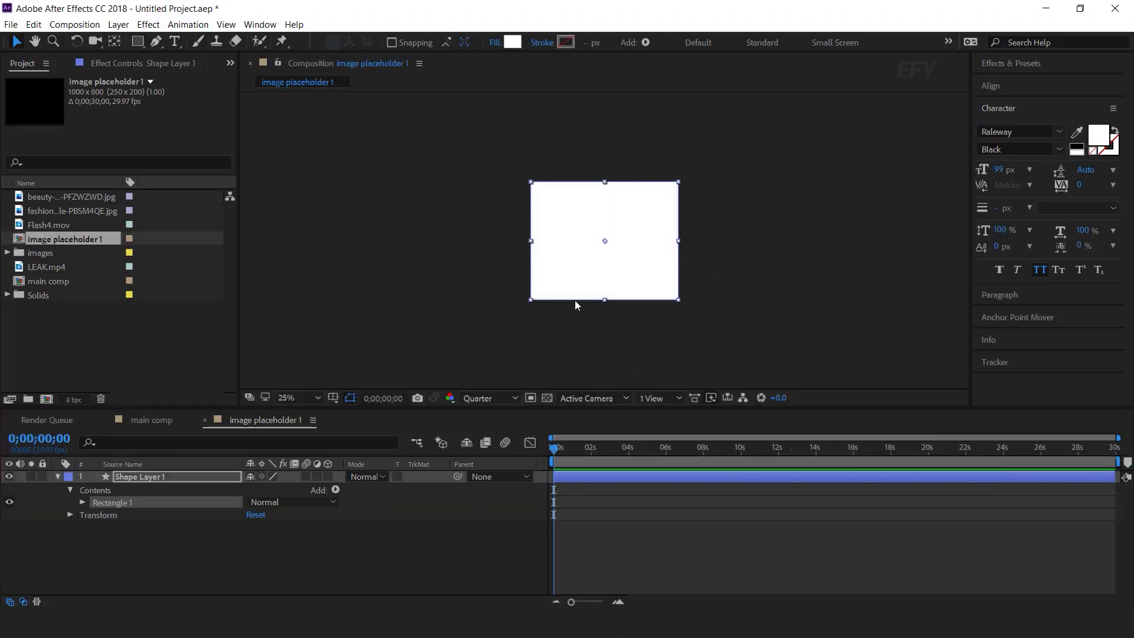
{"action": "left_click", "coordinate": [497, 44]}
{"action": "left_click", "coordinate": [177, 100]}
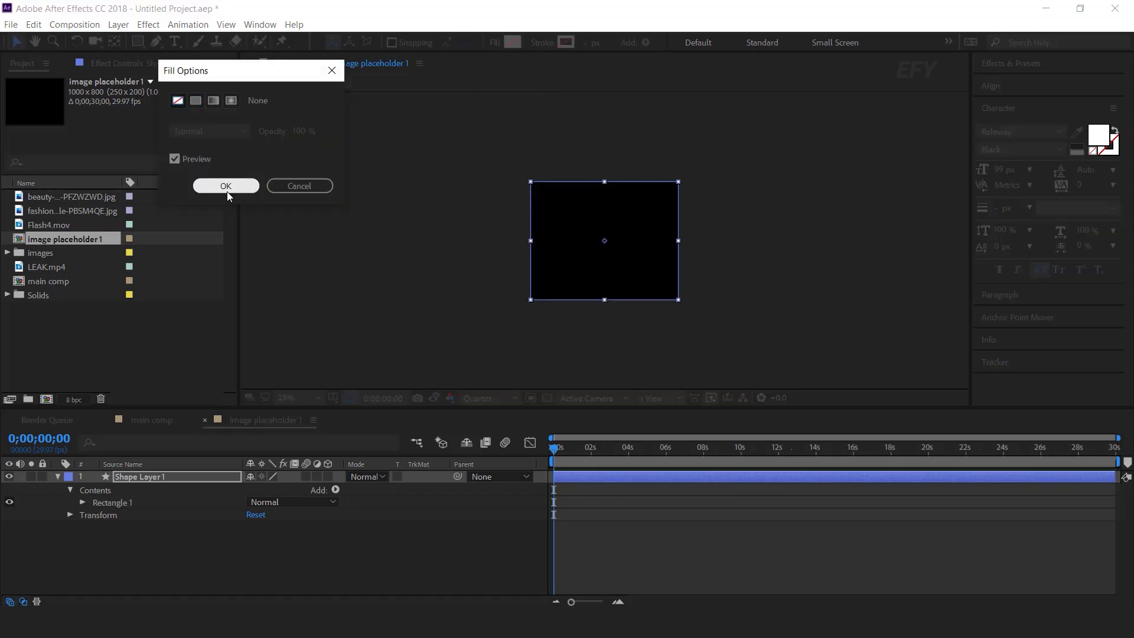
{"action": "left_click", "coordinate": [227, 186]}
Step: Give the rectangle a white 75 px stroke as a photo border, and collapse the shape layer's properties
{"action": "left_click_drag", "start_coordinate": [595, 49], "coordinate": [604, 50]}
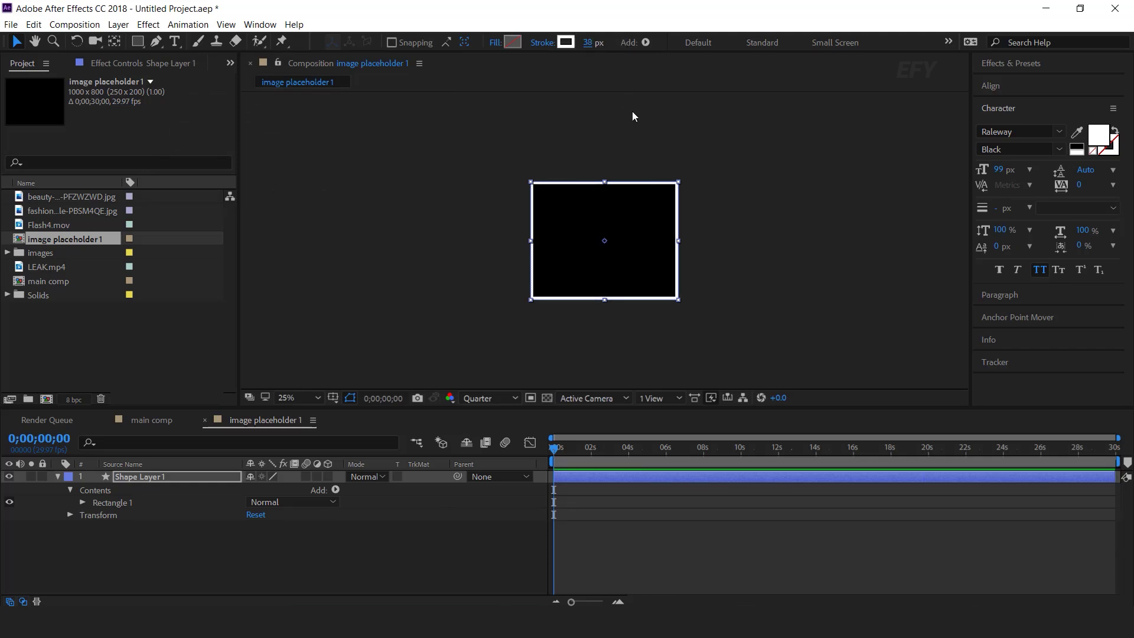
{"action": "scroll", "coordinate": [661, 209], "scroll_direction": "up", "scroll_amount": 2}
{"action": "left_click_drag", "start_coordinate": [589, 43], "coordinate": [612, 45]}
{"action": "left_click", "coordinate": [588, 43]}
{"action": "type", "text": "75"}
{"action": "key", "text": "Return"}
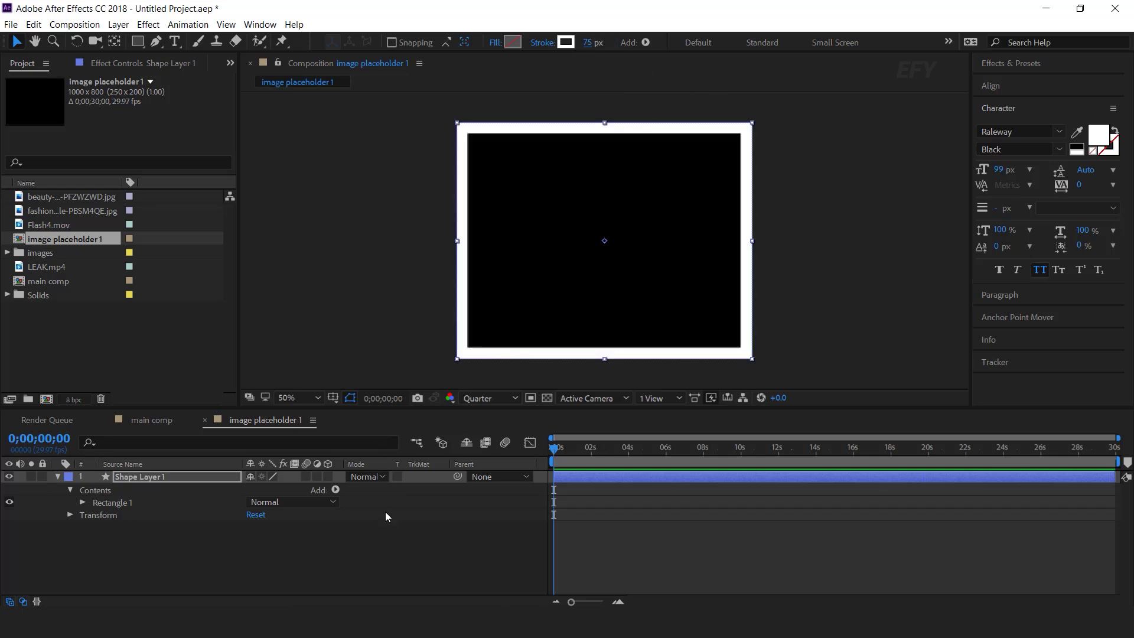
{"action": "left_click", "coordinate": [377, 568]}
{"action": "left_click", "coordinate": [57, 476]}
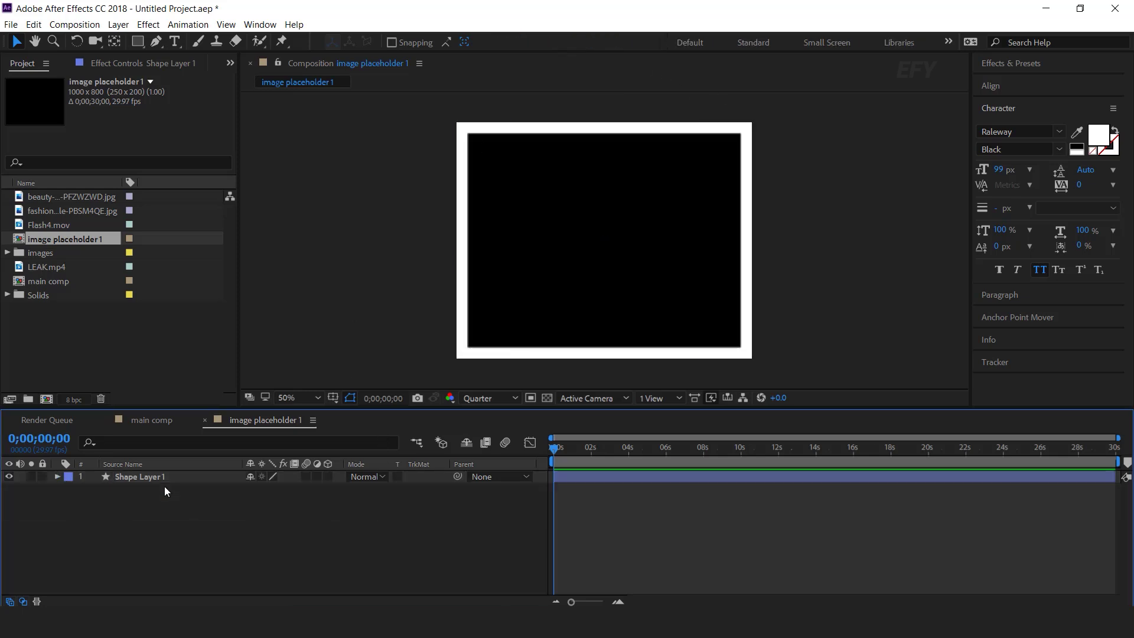
{"action": "left_click", "coordinate": [218, 479]}
{"action": "left_click", "coordinate": [190, 526]}
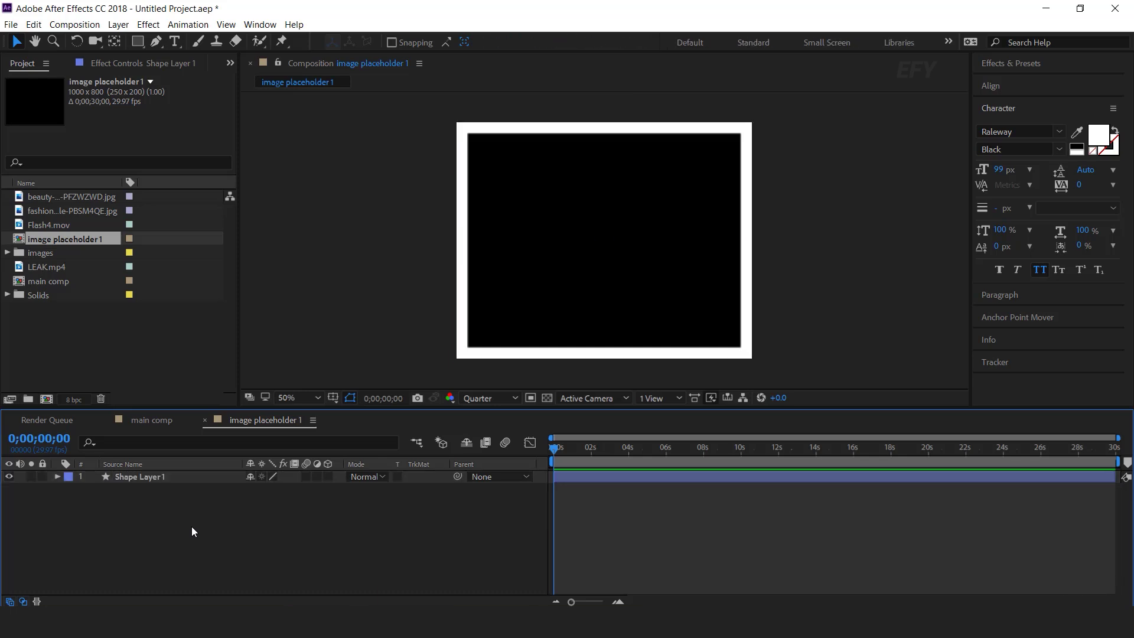
Step: Place the action-...ight-1146242.jpg photo from the images folder beneath the border layer and scale it to 33.5%
{"action": "left_click", "coordinate": [143, 357]}
{"action": "left_click", "coordinate": [55, 254]}
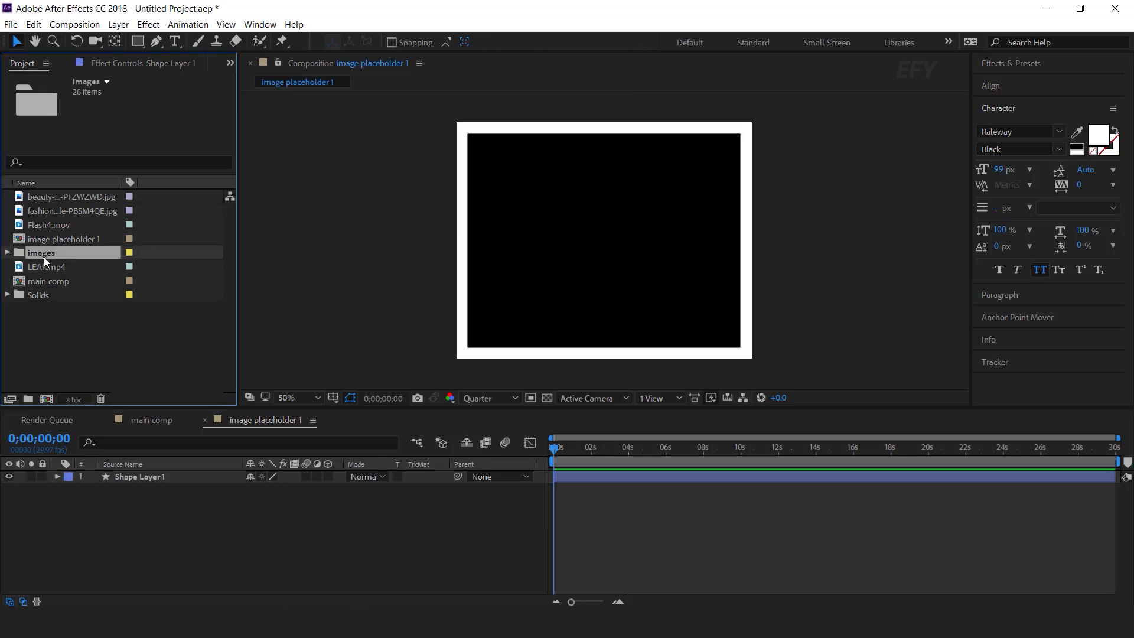
{"action": "left_click", "coordinate": [7, 253]}
{"action": "left_click", "coordinate": [80, 213]}
{"action": "left_click_drag", "start_coordinate": [48, 212], "coordinate": [211, 555]}
{"action": "key", "text": "s"}
{"action": "left_click_drag", "start_coordinate": [249, 504], "coordinate": [254, 504]}
{"action": "left_click_drag", "start_coordinate": [796, 267], "coordinate": [797, 259]}
{"action": "left_click", "coordinate": [239, 523]}
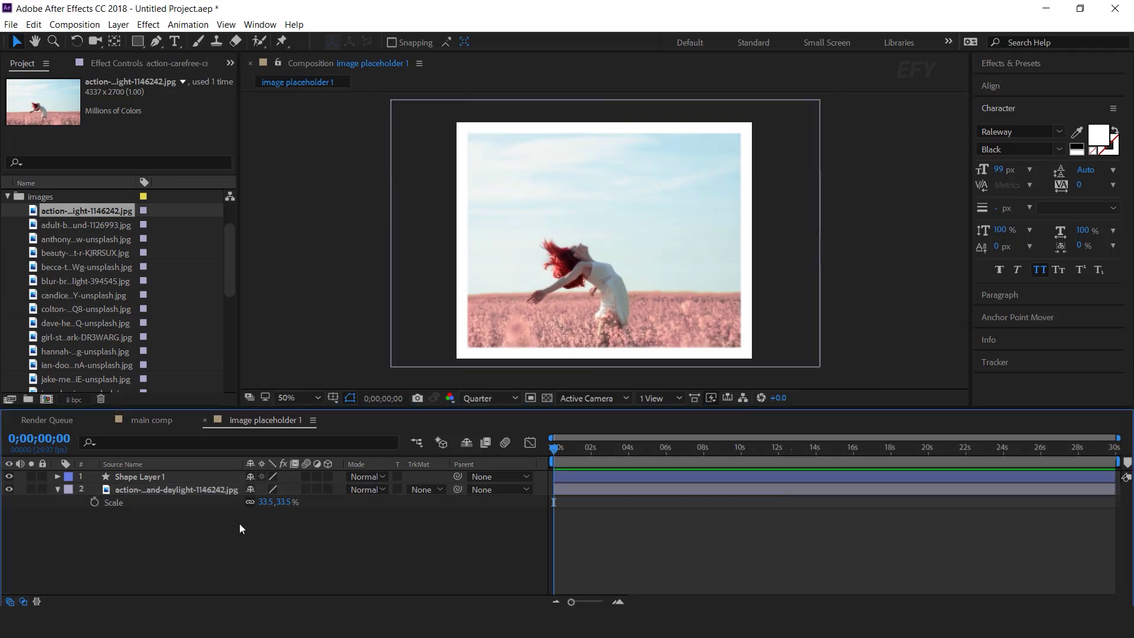
{"action": "left_click", "coordinate": [58, 490]}
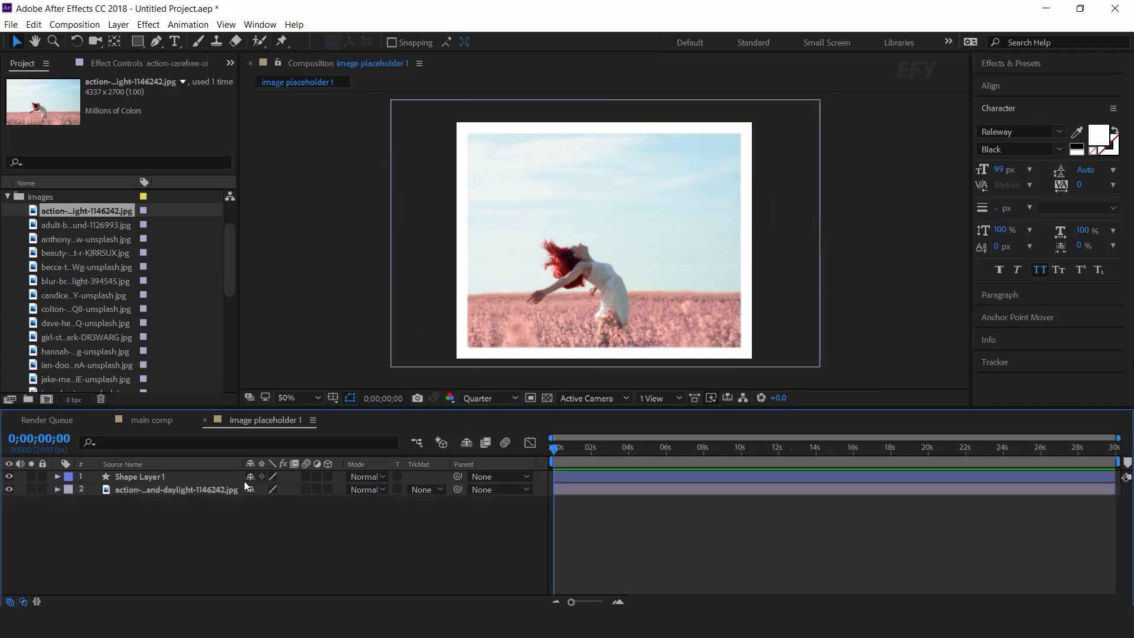
Step: Close the placeholder's timeline and duplicate the image placeholder 1 composition in the project up to image placeholder 20
{"action": "left_click", "coordinate": [203, 420]}
{"action": "left_click", "coordinate": [8, 198]}
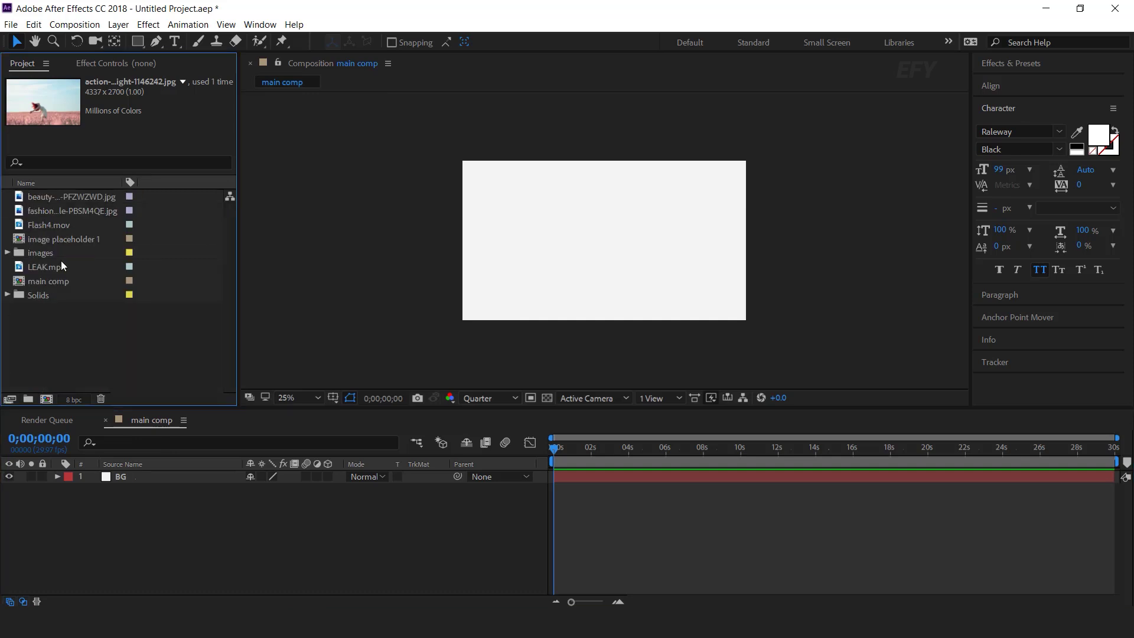
{"action": "left_click", "coordinate": [83, 239]}
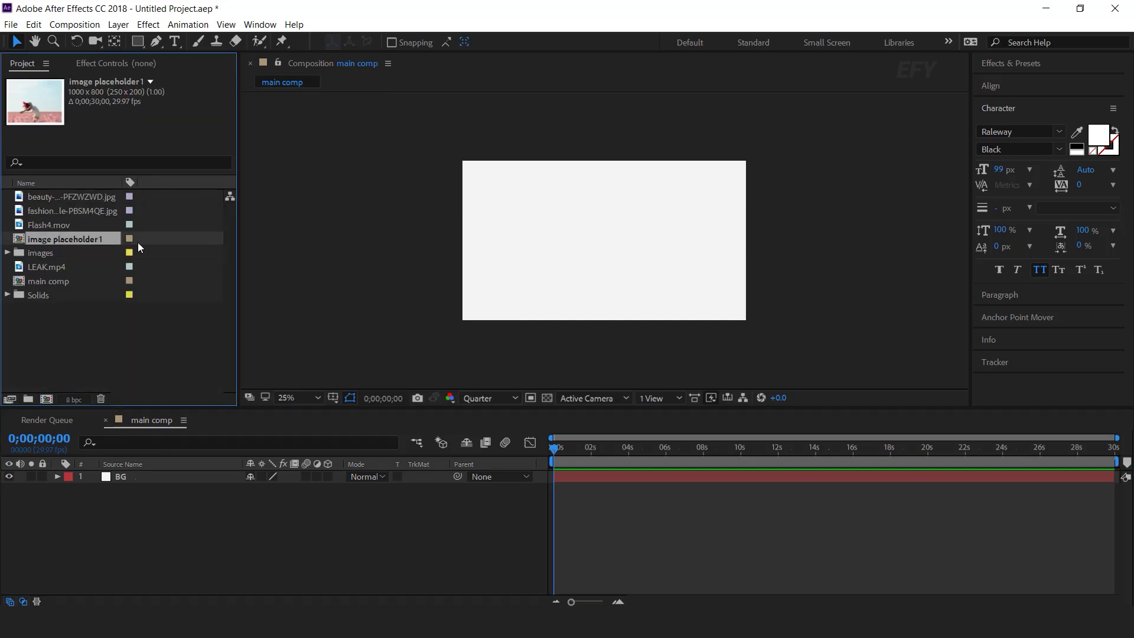
{"action": "key", "text": "ctrl+d"}
{"action": "key", "text": "ctrl+d"}
{"action": "key", "text": "ctrl+d"}
{"action": "key", "text": "ctrl+d"}
{"action": "key", "text": "ctrl+d"}
{"action": "key", "text": "ctrl+d"}
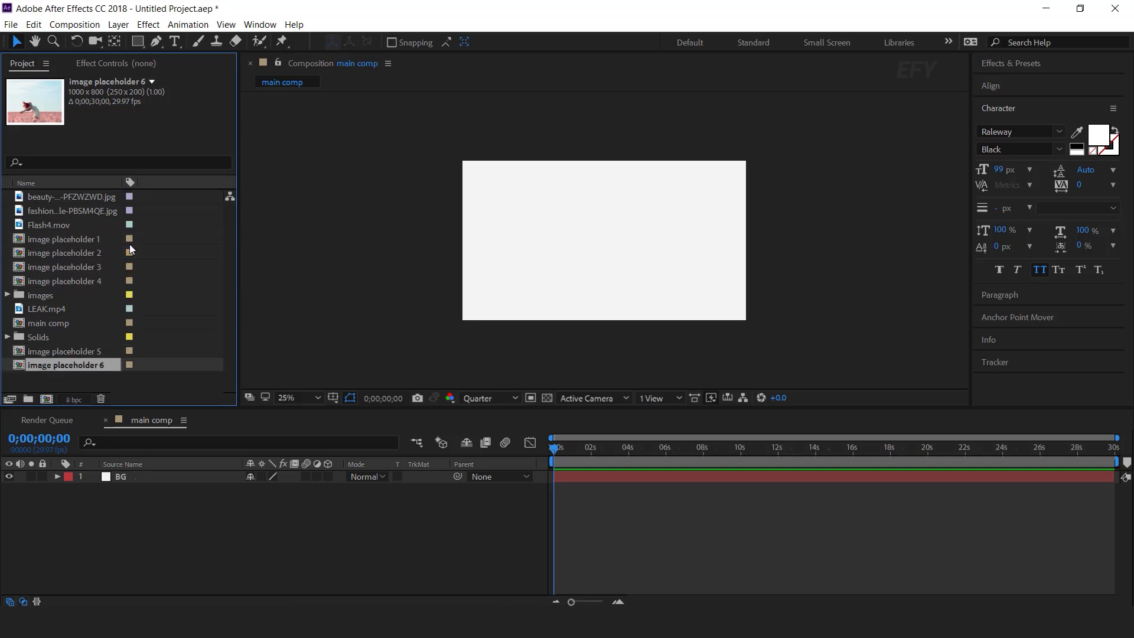
{"action": "key", "text": "ctrl+d"}
{"action": "key", "text": "ctrl+d"}
{"action": "key", "text": "ctrl+d"}
{"action": "key", "text": "ctrl+d"}
{"action": "key", "text": "ctrl+d"}
{"action": "key", "text": "ctrl+d"}
{"action": "key", "text": "ctrl+d"}
{"action": "key", "text": "ctrl+d"}
{"action": "key", "text": "ctrl+d"}
{"action": "key", "text": "ctrl+d"}
{"action": "key", "text": "ctrl+d"}
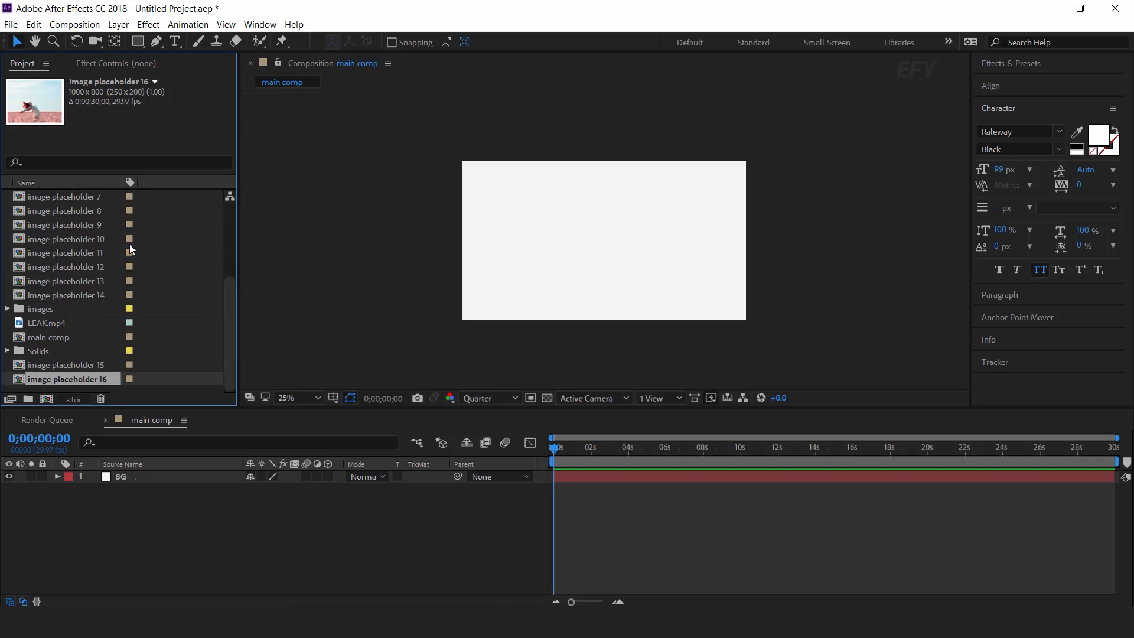
{"action": "key", "text": "ctrl+d"}
{"action": "key", "text": "ctrl+d"}
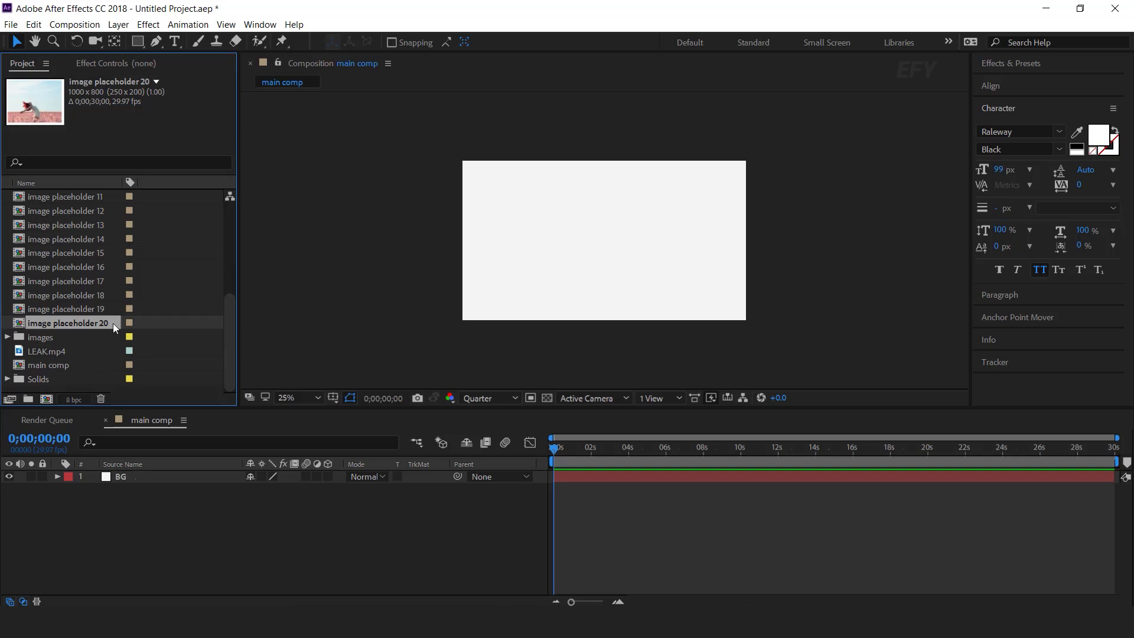
Step: Add image placeholders 1 to 20 above BG in main comp and make them all 3D layers
{"action": "scroll", "coordinate": [93, 322], "scroll_direction": "up", "scroll_amount": 5}
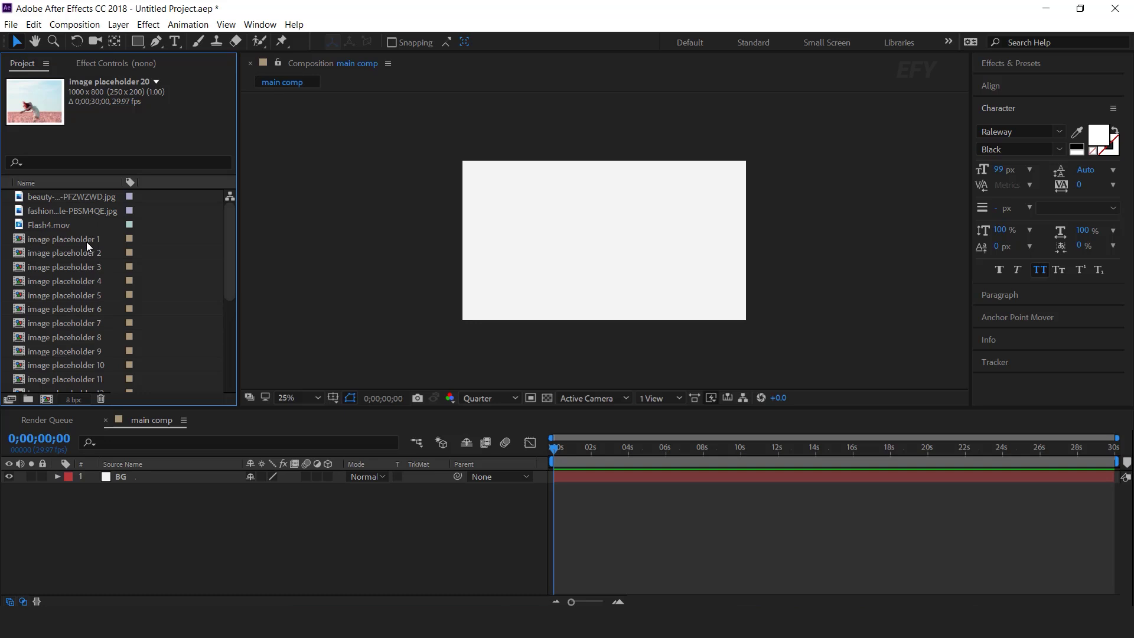
{"action": "left_click", "coordinate": [86, 242], "text": "shift"}
{"action": "left_click_drag", "start_coordinate": [89, 240], "coordinate": [180, 478]}
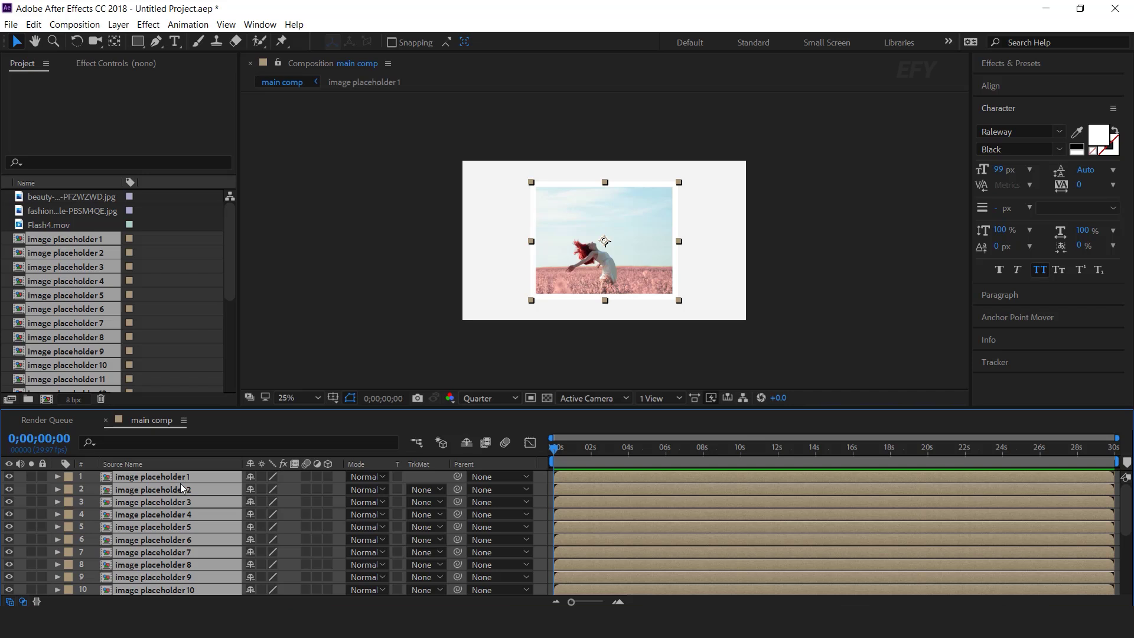
{"action": "left_click", "coordinate": [328, 477]}
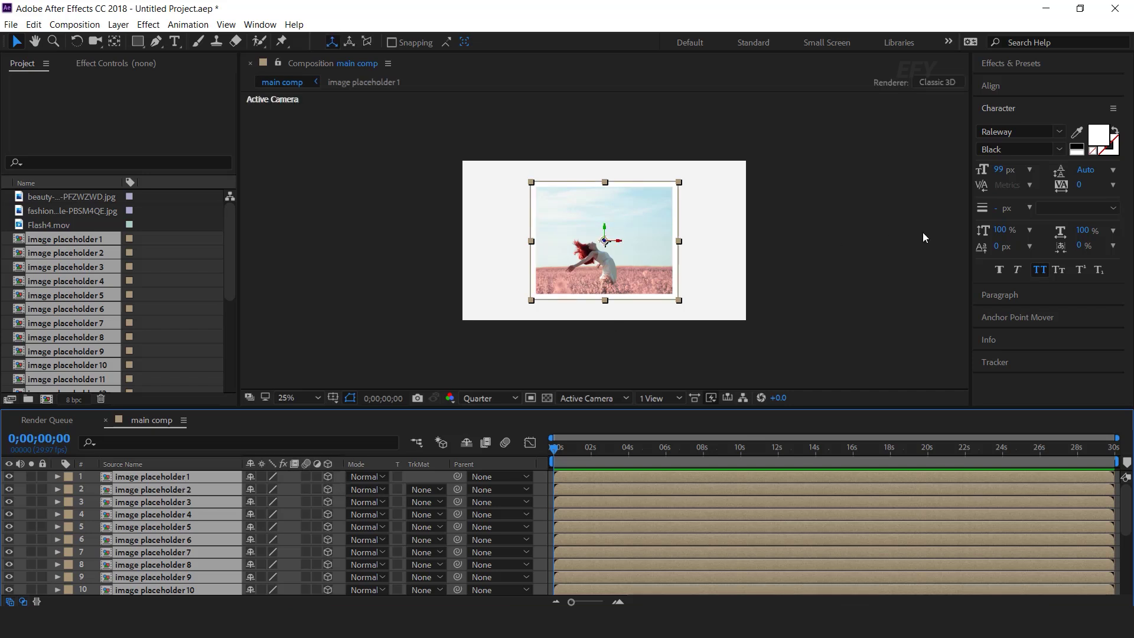
Step: Set the composition viewer to 2 Views - Horizontal and deselect the placeholder layers
{"action": "left_click", "coordinate": [660, 398]}
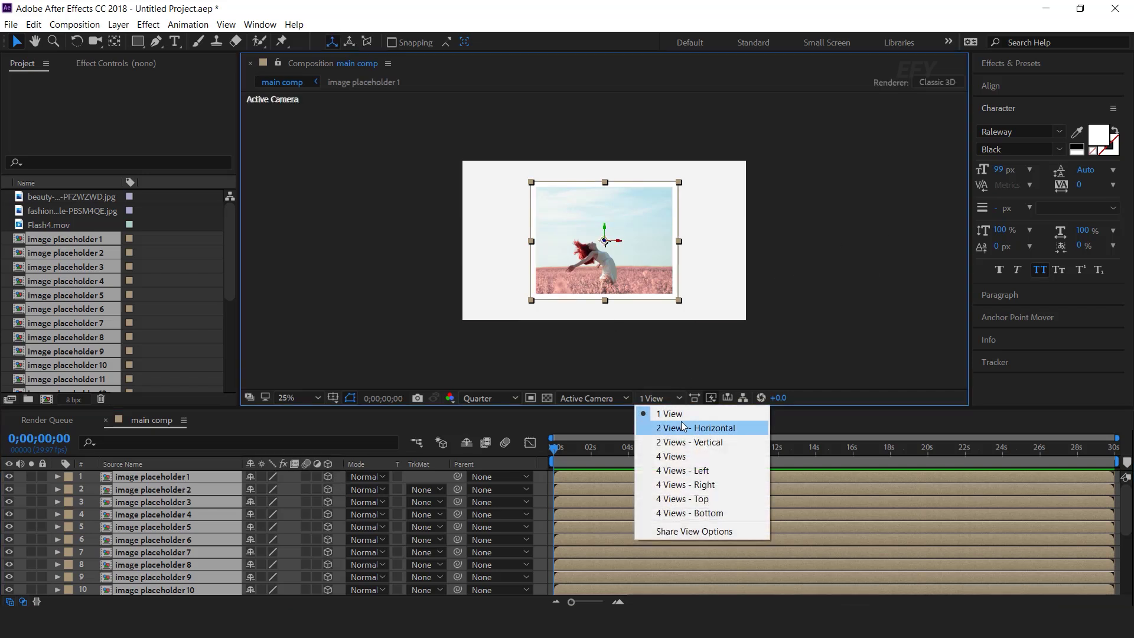
{"action": "left_click", "coordinate": [717, 428]}
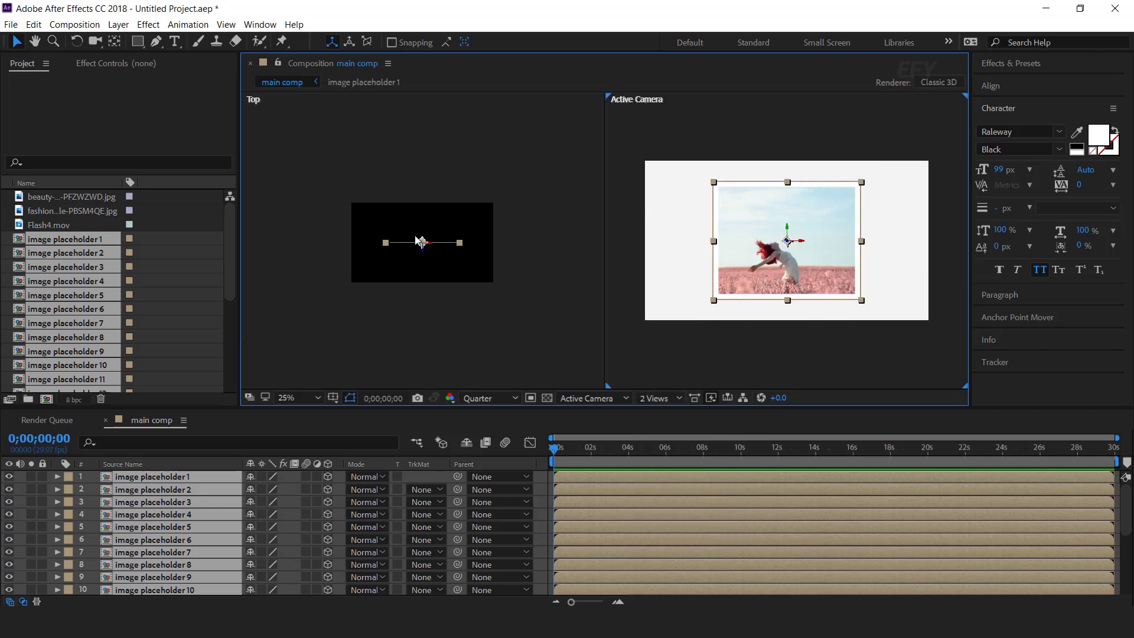
{"action": "scroll", "coordinate": [444, 244], "scroll_direction": "down", "scroll_amount": 3}
{"action": "left_click", "coordinate": [541, 480]}
Step: Push image placeholders 20, 19, 18 and 17 back in depth and spread them sideways in the Top view
{"action": "scroll", "coordinate": [211, 527], "scroll_direction": "down", "scroll_amount": 3}
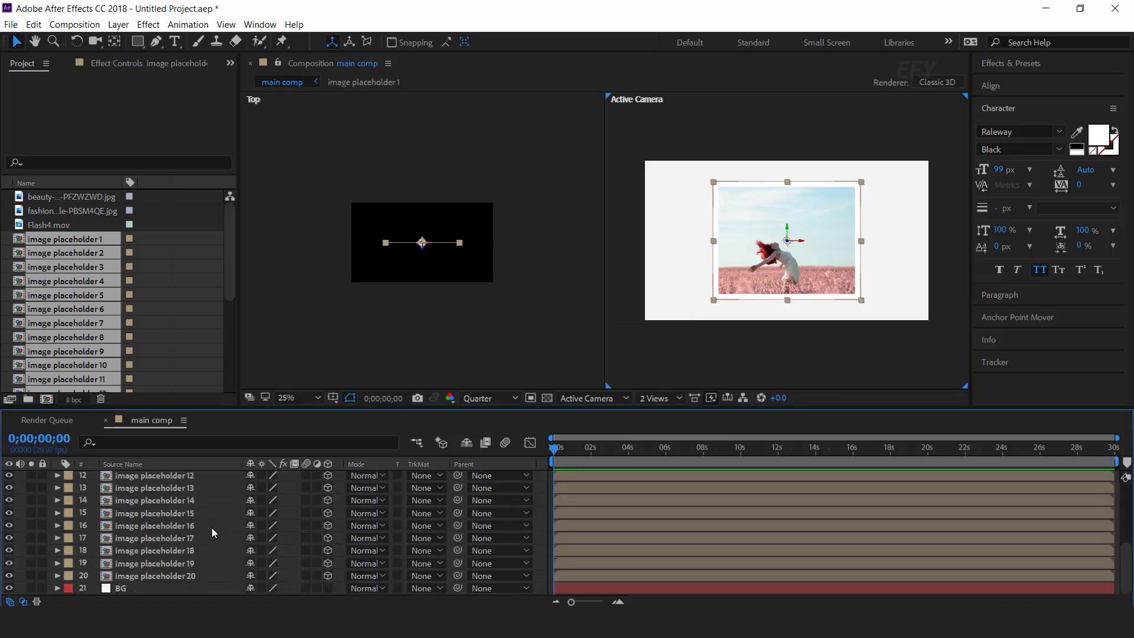
{"action": "left_click", "coordinate": [201, 575]}
{"action": "left_click_drag", "start_coordinate": [421, 251], "coordinate": [308, 202]}
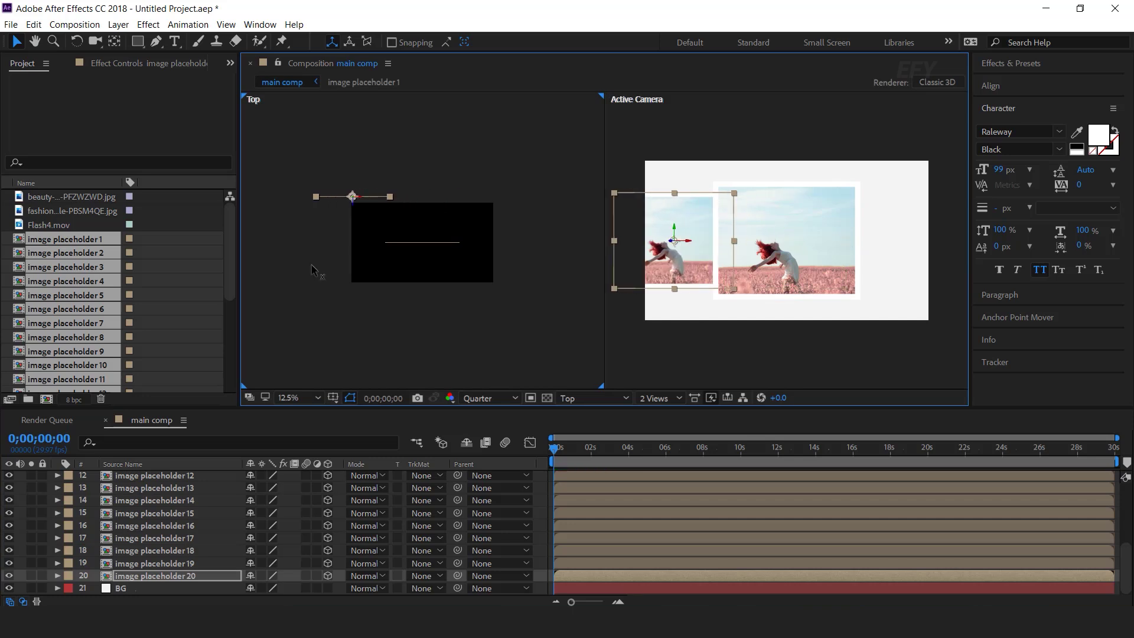
{"action": "left_click", "coordinate": [184, 564]}
{"action": "left_click_drag", "start_coordinate": [422, 250], "coordinate": [409, 195]}
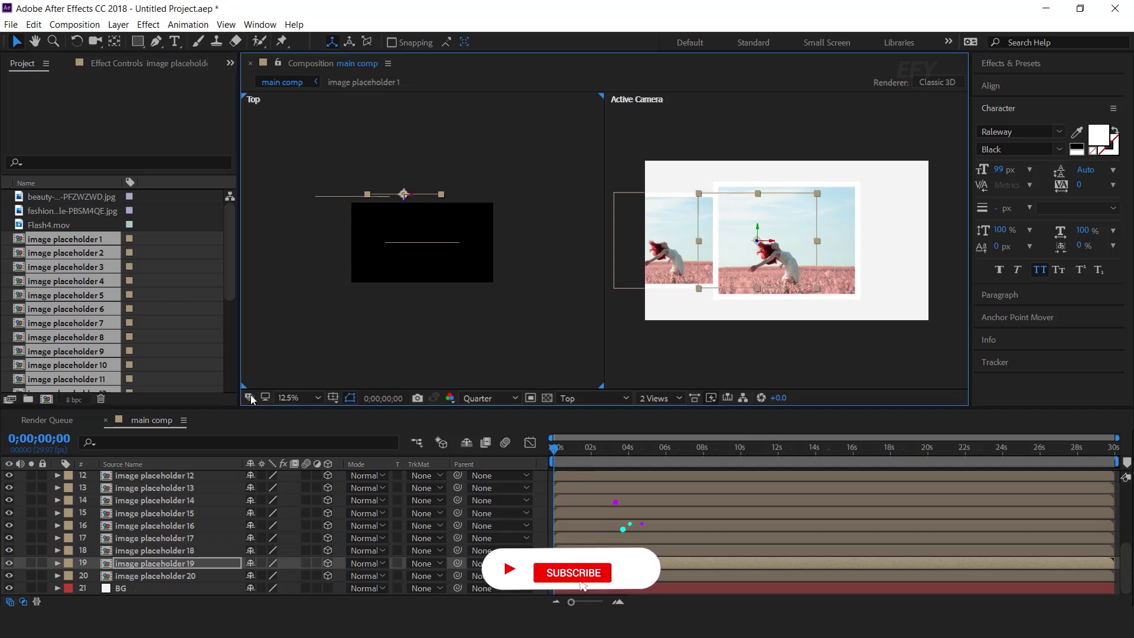
{"action": "left_click", "coordinate": [179, 551]}
{"action": "left_click_drag", "start_coordinate": [422, 249], "coordinate": [476, 186]}
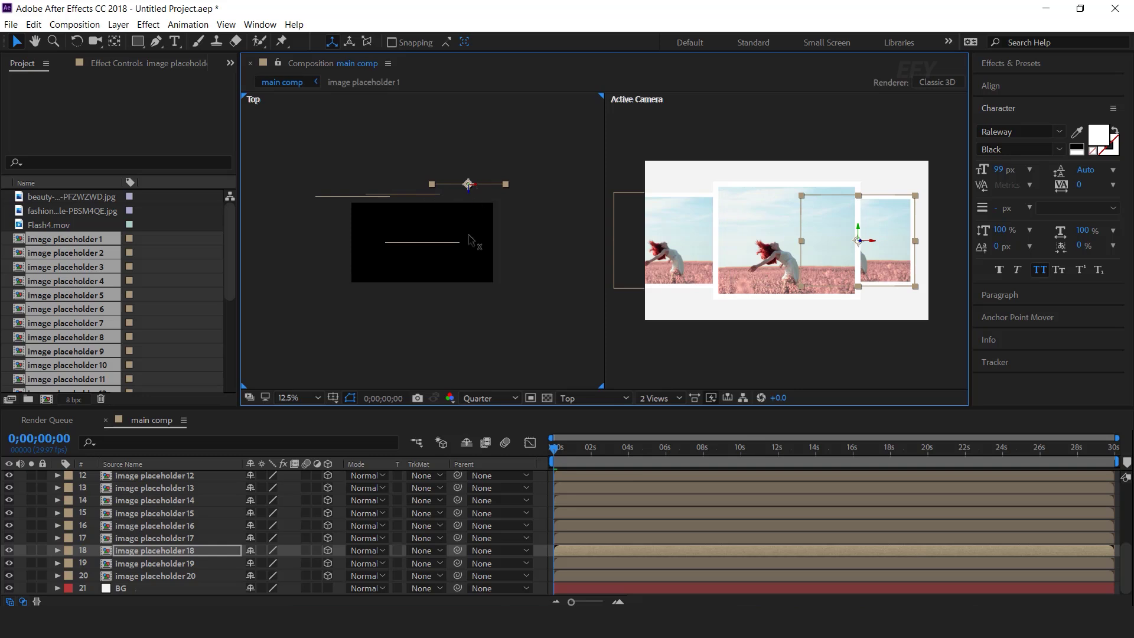
{"action": "left_click", "coordinate": [210, 538]}
{"action": "left_click_drag", "start_coordinate": [422, 249], "coordinate": [479, 199]}
Step: Reposition the rear photos in the Active Camera view so they spread toward the corners around the centre photo
{"action": "left_click_drag", "start_coordinate": [885, 240], "coordinate": [900, 218]}
{"action": "left_click_drag", "start_coordinate": [675, 226], "coordinate": [676, 174]}
{"action": "left_click_drag", "start_coordinate": [768, 240], "coordinate": [685, 265]}
Step: Rotate the two rear photos on the left side of the camera view to tilt them, adjusting the lower one's position
{"action": "key", "text": "w"}
{"action": "key", "text": "v"}
{"action": "left_click_drag", "start_coordinate": [708, 277], "coordinate": [679, 284]}
{"action": "left_click", "coordinate": [693, 182]}
{"action": "key", "text": "w"}
{"action": "left_click_drag", "start_coordinate": [674, 187], "coordinate": [842, 223]}
{"action": "left_click", "coordinate": [785, 130]}
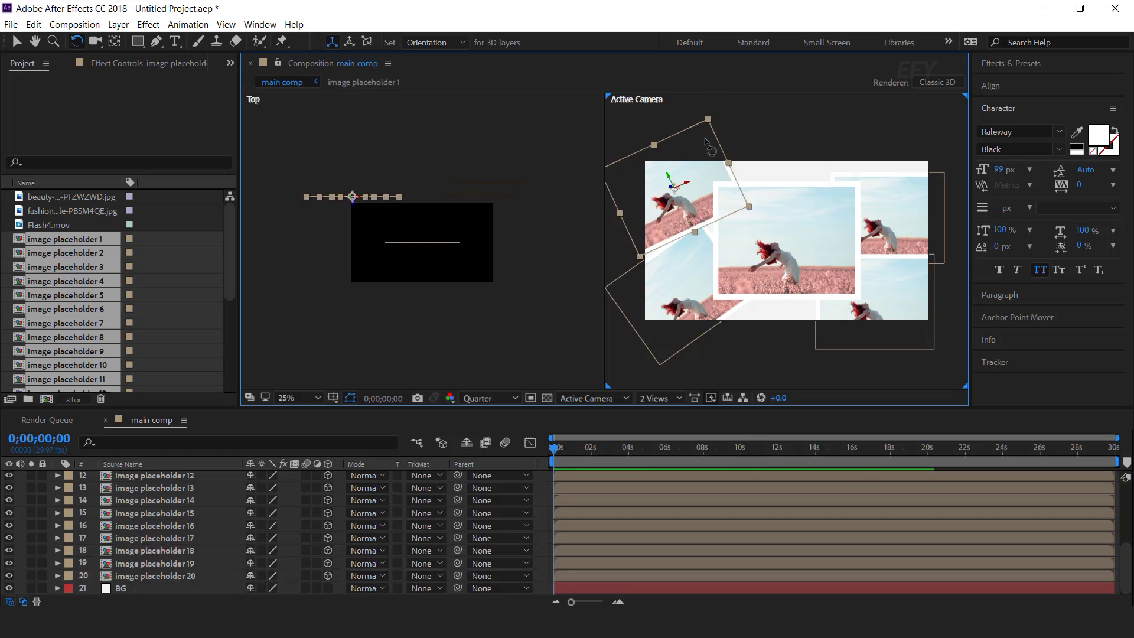
Step: Rotate the upper-left and upper-right rear photos to tilt them in the camera view, and nudge the lower-right photo
{"action": "left_click_drag", "start_coordinate": [675, 187], "coordinate": [688, 204]}
{"action": "left_click", "coordinate": [891, 207]}
{"action": "left_click_drag", "start_coordinate": [892, 207], "coordinate": [903, 227]}
{"action": "key", "text": "v"}
{"action": "left_click_drag", "start_coordinate": [880, 324], "coordinate": [881, 321]}
Step: Move image placeholder 16 up so it sits above the centre photo, undoing the extra downward move
{"action": "left_click", "coordinate": [188, 526]}
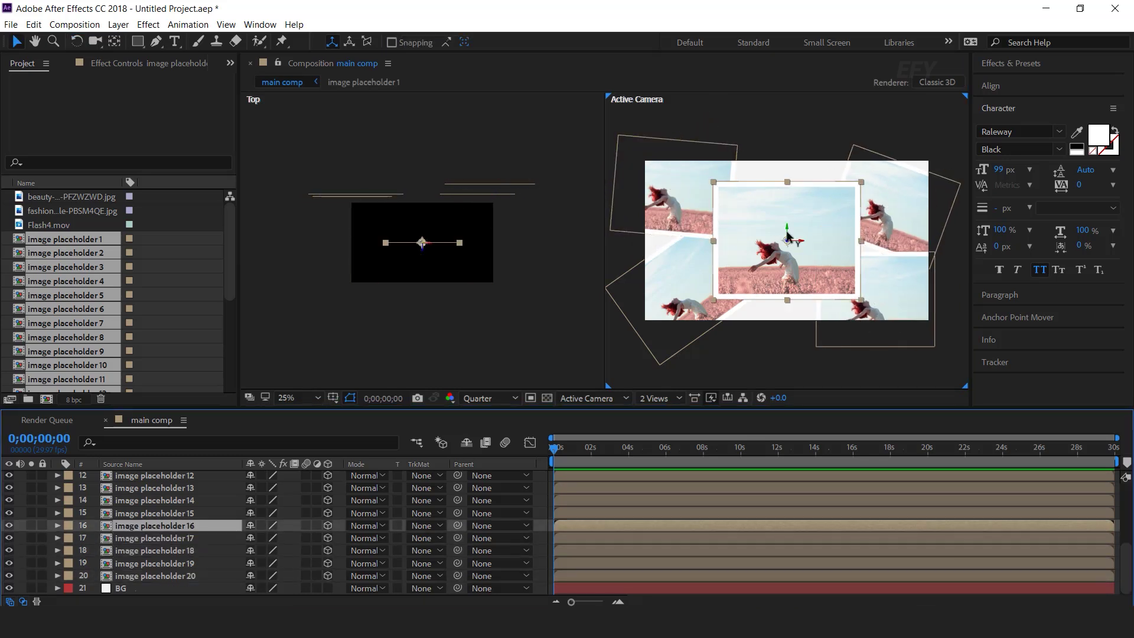
{"action": "left_click_drag", "start_coordinate": [787, 229], "coordinate": [786, 154]}
{"action": "left_click", "coordinate": [786, 228]}
{"action": "left_click_drag", "start_coordinate": [786, 228], "coordinate": [787, 311]}
{"action": "key", "text": "ctrl+z"}
Step: Move image placeholder 15 down so it sits below the centre photo in the camera view
{"action": "left_click", "coordinate": [192, 575]}
{"action": "left_click", "coordinate": [192, 563]}
{"action": "left_click", "coordinate": [188, 538]}
{"action": "left_click", "coordinate": [183, 525]}
{"action": "left_click", "coordinate": [182, 512]}
{"action": "left_click_drag", "start_coordinate": [789, 226], "coordinate": [789, 301]}
Step: Push image placeholder 14 behind the comp frame and image placeholder 13 much farther back in the Top view
{"action": "left_click", "coordinate": [180, 500]}
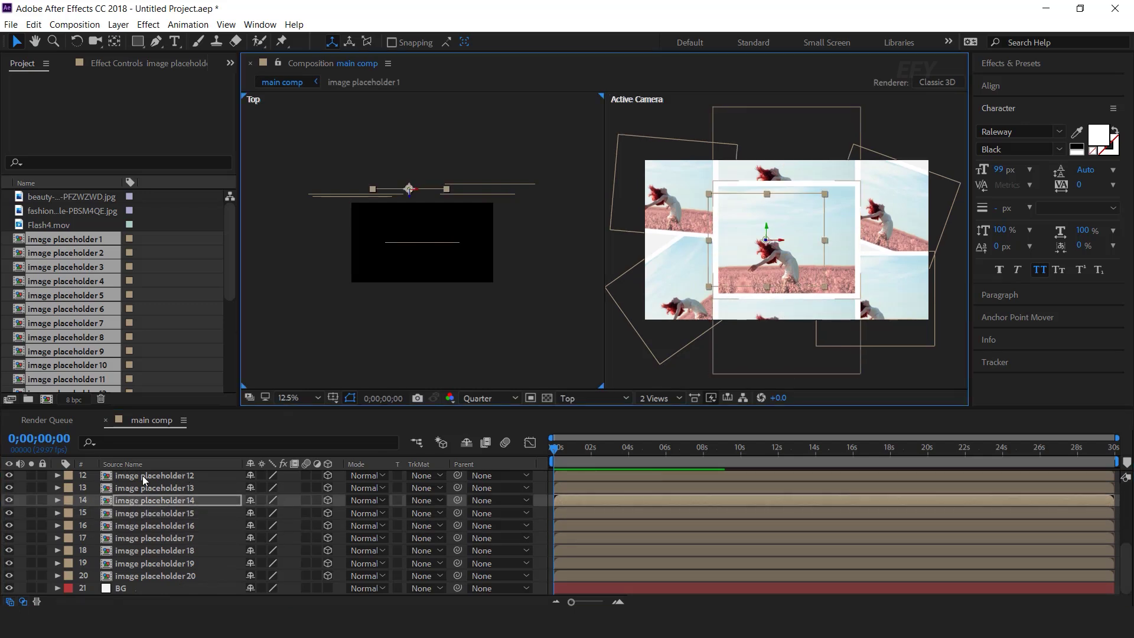
{"action": "left_click", "coordinate": [186, 488]}
{"action": "scroll", "coordinate": [186, 487], "scroll_direction": "up", "scroll_amount": 1}
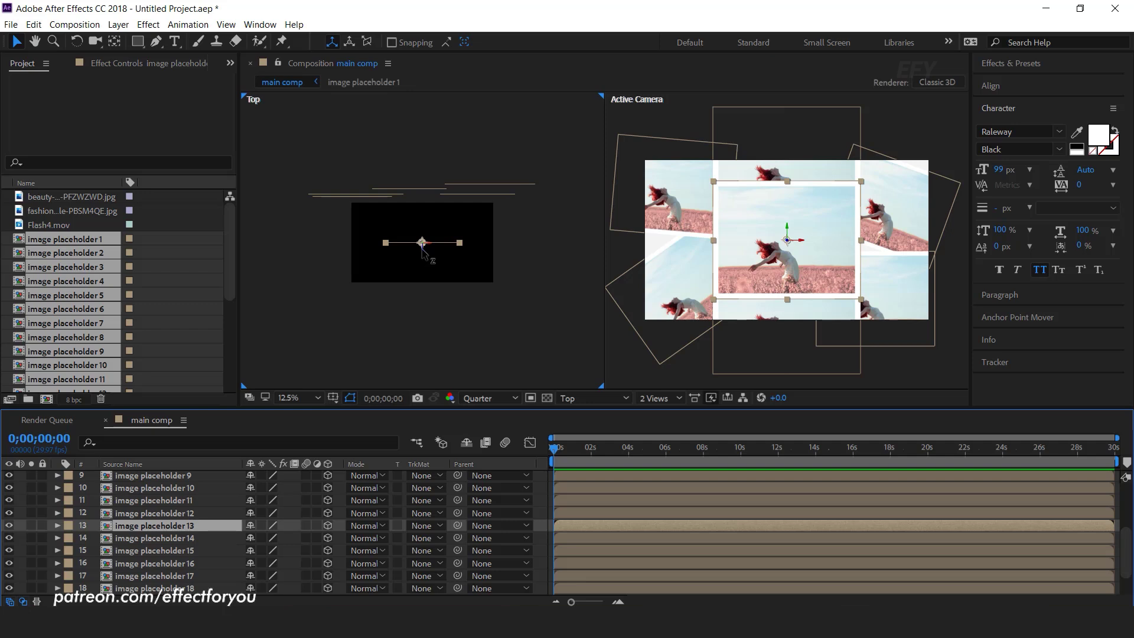
{"action": "left_click_drag", "start_coordinate": [422, 252], "coordinate": [463, 255]}
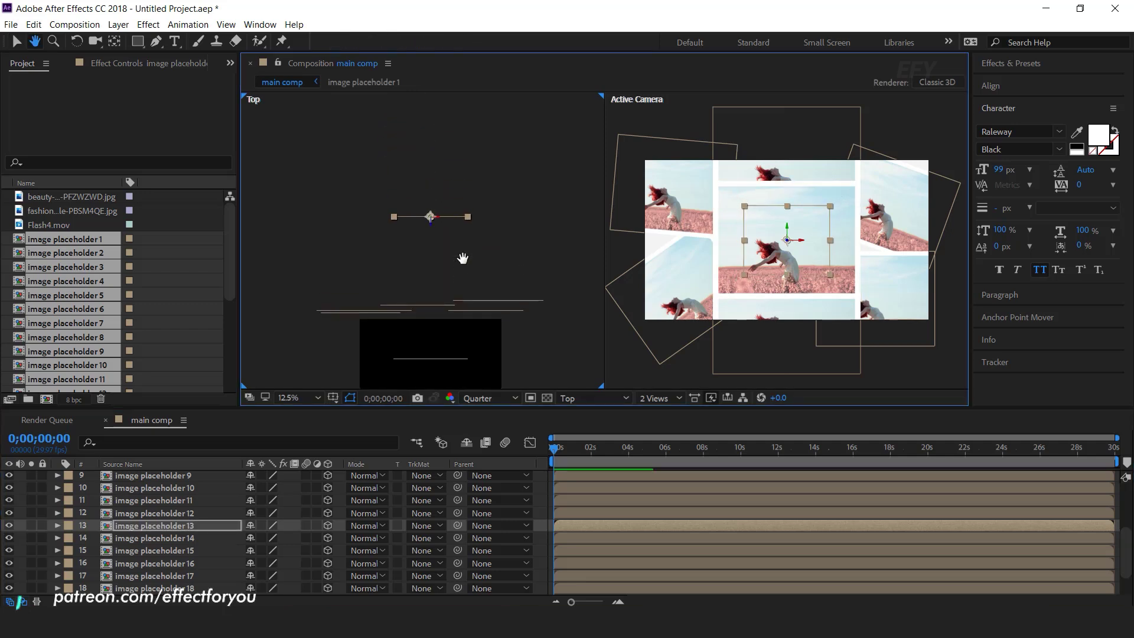
{"action": "scroll", "coordinate": [430, 236], "scroll_direction": "down", "scroll_amount": 1}
{"action": "left_click_drag", "start_coordinate": [425, 225], "coordinate": [428, 177]}
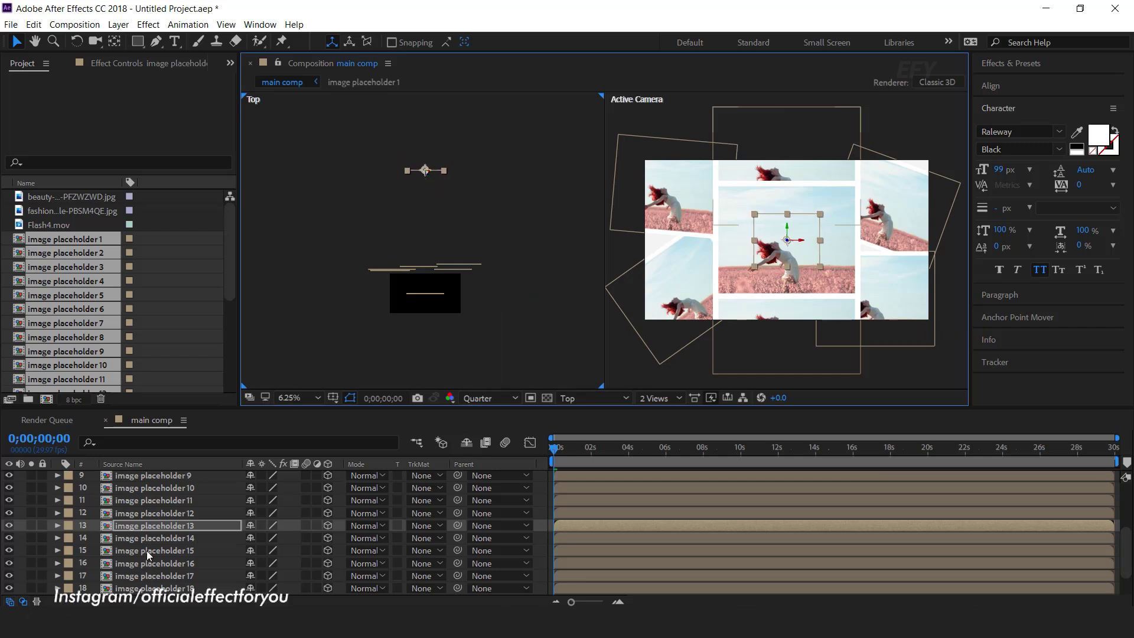
Step: Push image placeholders 12 to 9 back in depth in the Top view, stacking them one after another in front of placeholder 13
{"action": "left_click", "coordinate": [177, 512]}
{"action": "left_click_drag", "start_coordinate": [426, 294], "coordinate": [436, 188]}
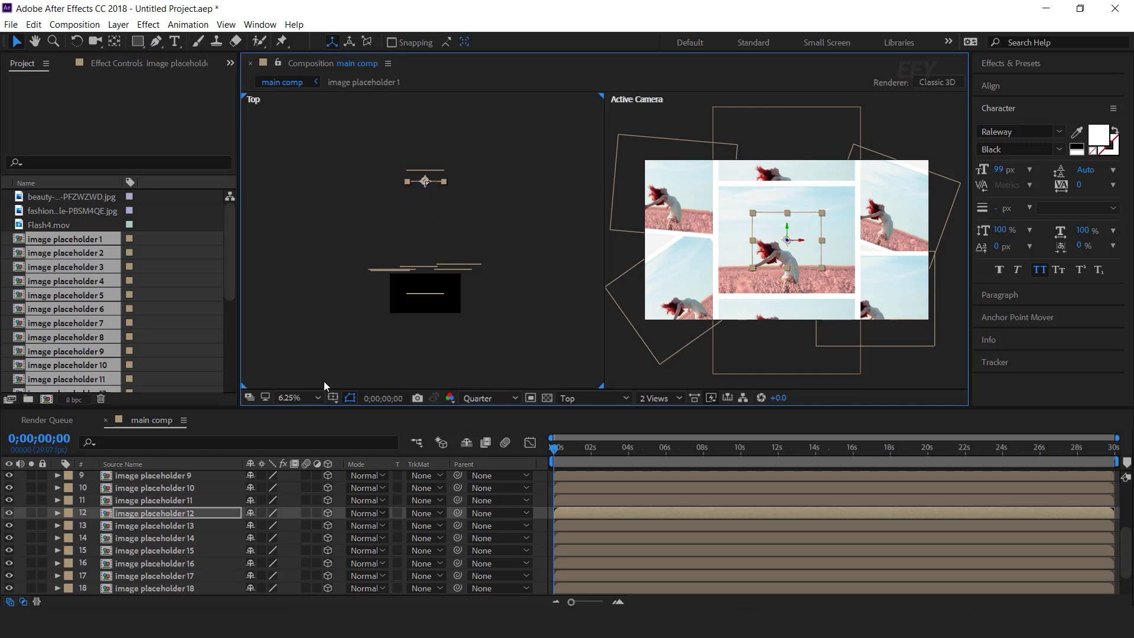
{"action": "left_click", "coordinate": [184, 500]}
{"action": "left_click_drag", "start_coordinate": [425, 297], "coordinate": [428, 228]}
{"action": "key", "text": "ctrl+Up"}
{"action": "key", "text": "ctrl+Up"}
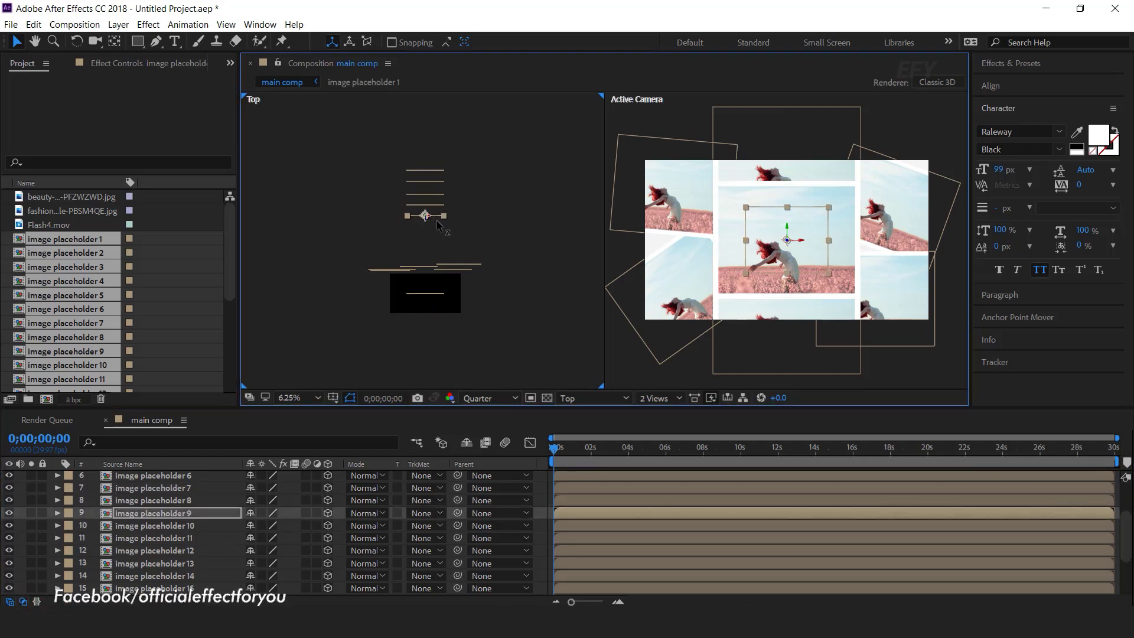
Step: Push image placeholders 8 to 5 back in the Top view, continuing the depth stack toward the front
{"action": "scroll", "coordinate": [185, 532], "scroll_direction": "up", "scroll_amount": 1}
{"action": "left_click", "coordinate": [184, 538]}
{"action": "left_click", "coordinate": [185, 526]}
{"action": "left_click_drag", "start_coordinate": [427, 305], "coordinate": [426, 264]}
{"action": "left_click", "coordinate": [184, 513]}
{"action": "left_click", "coordinate": [185, 500]}
{"action": "scroll", "coordinate": [426, 310], "scroll_direction": "up", "scroll_amount": 1}
{"action": "left_click_drag", "start_coordinate": [428, 355], "coordinate": [428, 293]}
Step: Push image placeholders 4 and 3 back in depth and spread them to either side of the centre photo
{"action": "left_click", "coordinate": [184, 487]}
{"action": "left_click_drag", "start_coordinate": [789, 235], "coordinate": [882, 235]}
{"action": "scroll", "coordinate": [184, 501], "scroll_direction": "up", "scroll_amount": 1}
{"action": "left_click", "coordinate": [184, 501]}
{"action": "left_click_drag", "start_coordinate": [428, 355], "coordinate": [429, 289]}
{"action": "left_click_drag", "start_coordinate": [349, 286], "coordinate": [348, 289]}
Step: Move image placeholder 2 back and to the right of the centre photo, and rotate it slightly
{"action": "left_click", "coordinate": [46, 420]}
{"action": "left_click", "coordinate": [152, 420]}
{"action": "left_click", "coordinate": [220, 476]}
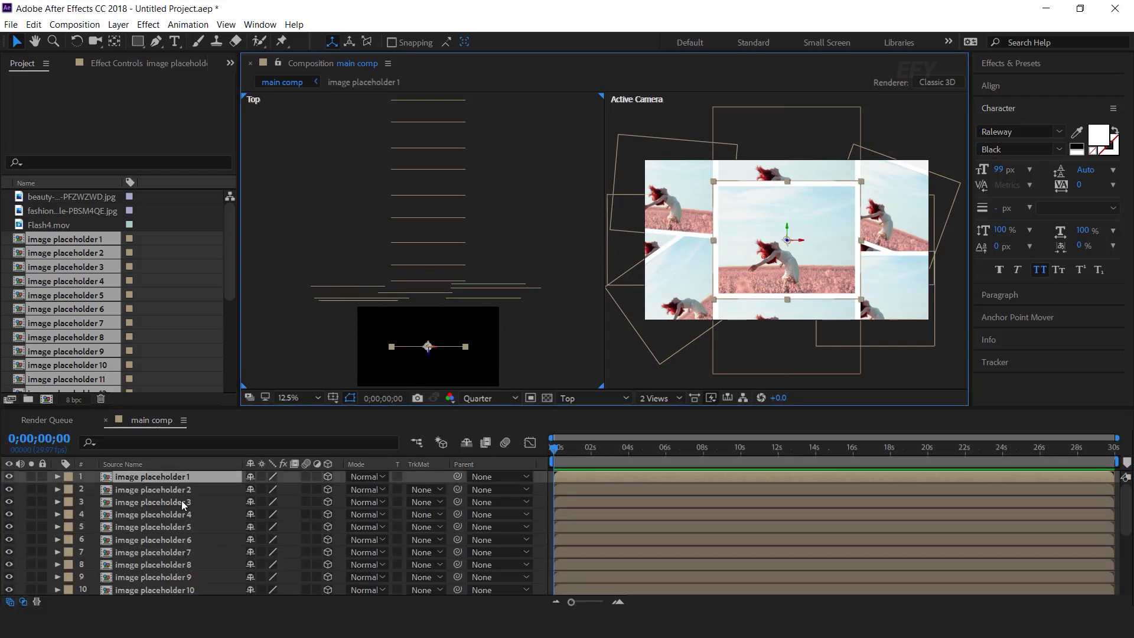
{"action": "left_click", "coordinate": [220, 489]}
{"action": "left_click_drag", "start_coordinate": [434, 353], "coordinate": [480, 313]}
{"action": "key", "text": "w"}
{"action": "left_click_drag", "start_coordinate": [924, 190], "coordinate": [916, 182]}
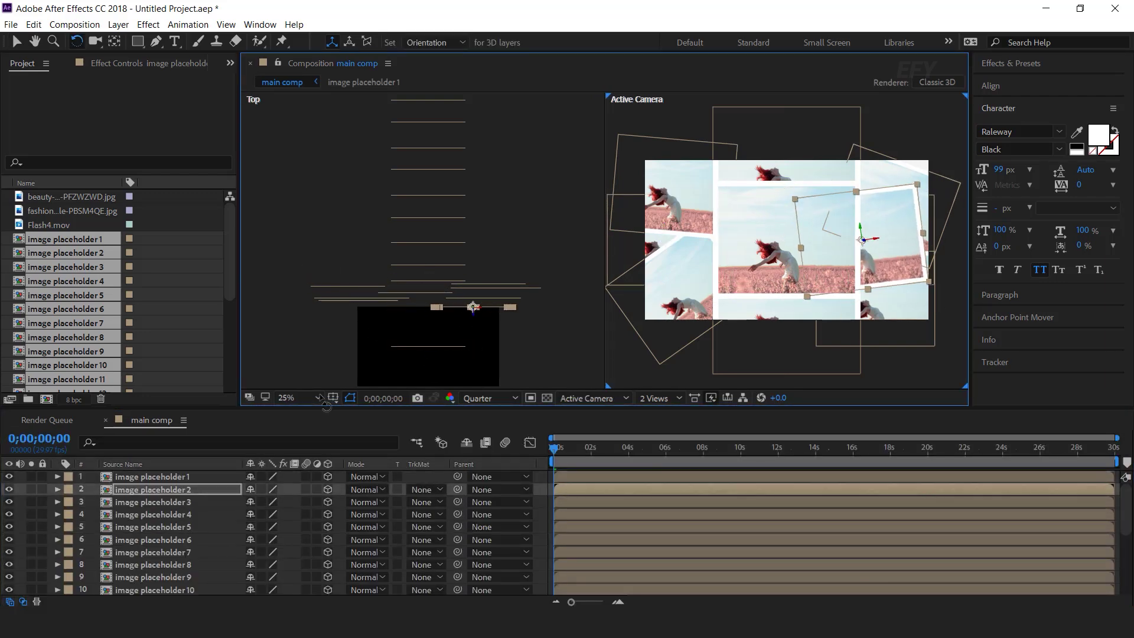
Step: Push image placeholder 1 slightly back in depth in the Top view
{"action": "left_click", "coordinate": [185, 476]}
{"action": "key", "text": "v"}
{"action": "left_click_drag", "start_coordinate": [429, 356], "coordinate": [430, 208]}
{"action": "scroll", "coordinate": [180, 513], "scroll_direction": "down", "scroll_amount": 5}
{"action": "double_click", "coordinate": [183, 513]}
{"action": "left_click", "coordinate": [152, 420]}
Step: Even out the depth spacing of the stacked placeholders in the Top view
{"action": "left_click", "coordinate": [431, 196]}
{"action": "left_click_drag", "start_coordinate": [484, 144], "coordinate": [486, 215]}
{"action": "left_click_drag", "start_coordinate": [534, 143], "coordinate": [365, 265]}
{"action": "left_click", "coordinate": [430, 249], "text": "shift"}
{"action": "left_click_drag", "start_coordinate": [429, 242], "coordinate": [430, 232]}
{"action": "left_click", "coordinate": [430, 272]}
{"action": "left_click_drag", "start_coordinate": [430, 277], "coordinate": [430, 274]}
{"action": "left_click_drag", "start_coordinate": [489, 304], "coordinate": [439, 260]}
{"action": "left_click", "coordinate": [440, 222]}
{"action": "left_click", "coordinate": [438, 244]}
{"action": "left_click", "coordinate": [439, 260]}
Step: Push image placeholder 16 behind the whole stack in the Top view and raise it in the camera view
{"action": "scroll", "coordinate": [188, 493], "scroll_direction": "up", "scroll_amount": 5}
{"action": "left_click", "coordinate": [173, 477]}
{"action": "scroll", "coordinate": [168, 496], "scroll_direction": "down", "scroll_amount": 5}
{"action": "left_click", "coordinate": [186, 537]}
{"action": "left_click", "coordinate": [186, 525]}
{"action": "left_click_drag", "start_coordinate": [440, 330], "coordinate": [441, 118]}
{"action": "left_click_drag", "start_coordinate": [449, 129], "coordinate": [429, 200]}
{"action": "scroll", "coordinate": [485, 298], "scroll_direction": "down", "scroll_amount": 1}
{"action": "left_click_drag", "start_coordinate": [790, 197], "coordinate": [792, 168]}
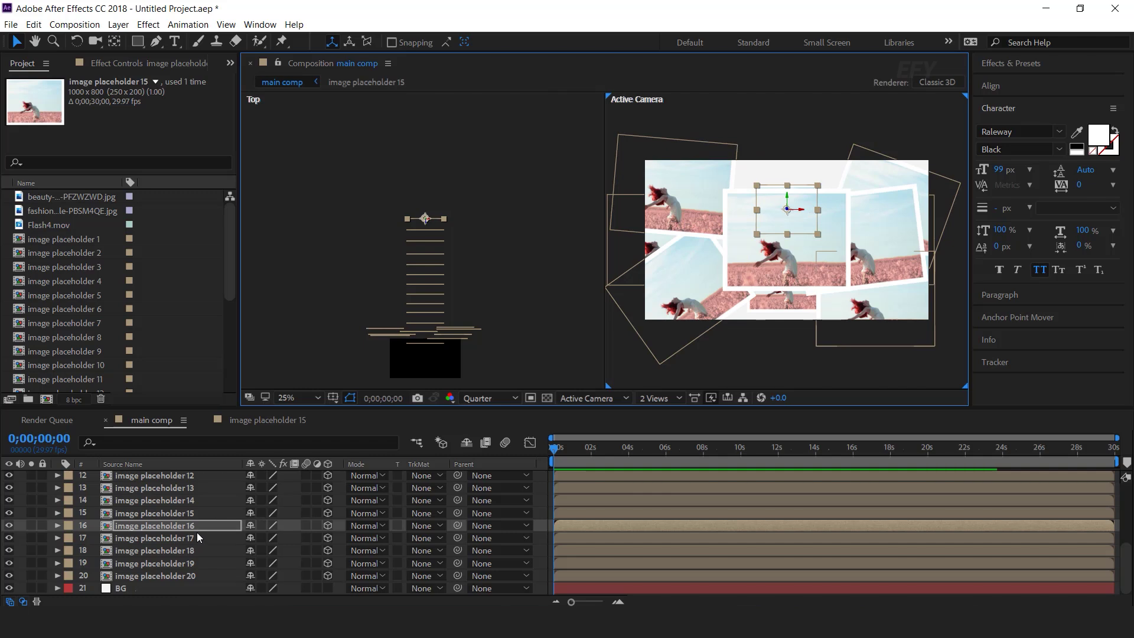
{"action": "scroll", "coordinate": [197, 533], "scroll_direction": "up", "scroll_amount": 5}
{"action": "scroll", "coordinate": [510, 327], "scroll_direction": "up", "scroll_amount": 1}
{"action": "left_click_drag", "start_coordinate": [511, 323], "coordinate": [523, 172]}
{"action": "left_click_drag", "start_coordinate": [537, 281], "coordinate": [511, 238]}
{"action": "left_click", "coordinate": [391, 239]}
Step: Duplicate the image placeholder 20 composition as "main image 1" and place it as a 3D layer above all layers in the main comp
{"action": "scroll", "coordinate": [73, 276], "scroll_direction": "down", "scroll_amount": 4}
{"action": "left_click", "coordinate": [90, 324]}
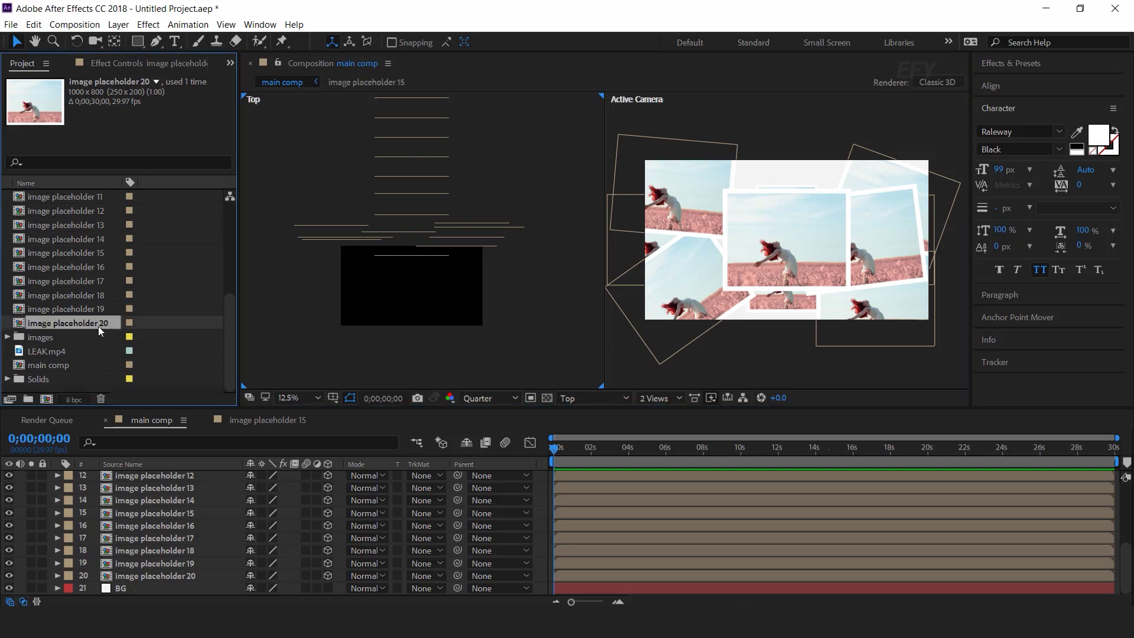
{"action": "key", "text": "ctrl+d"}
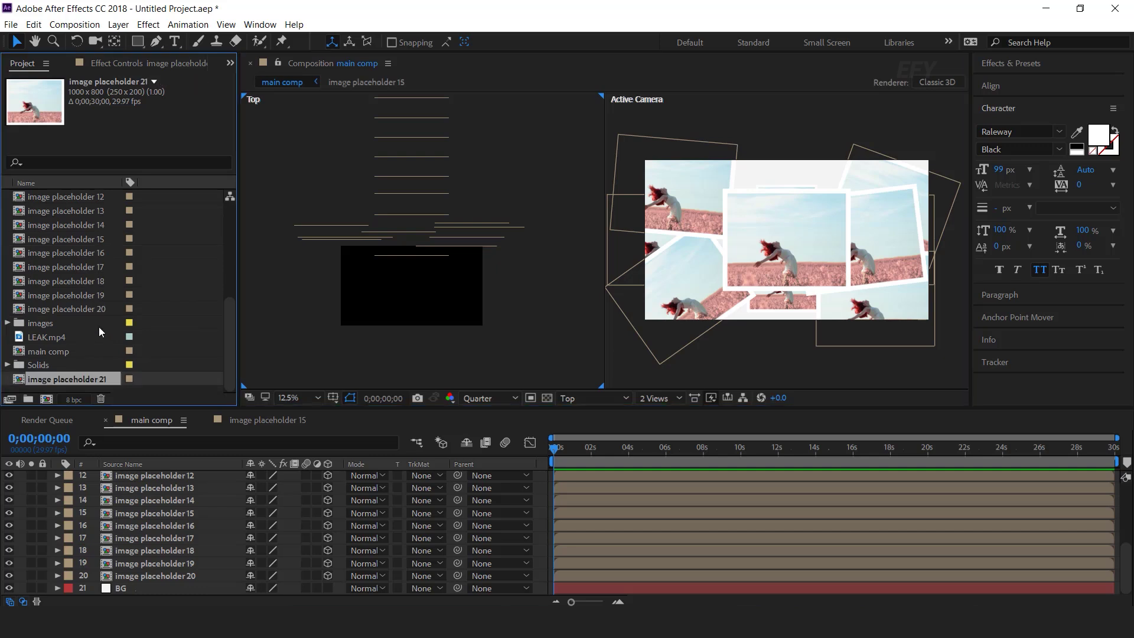
{"action": "key", "text": "Return"}
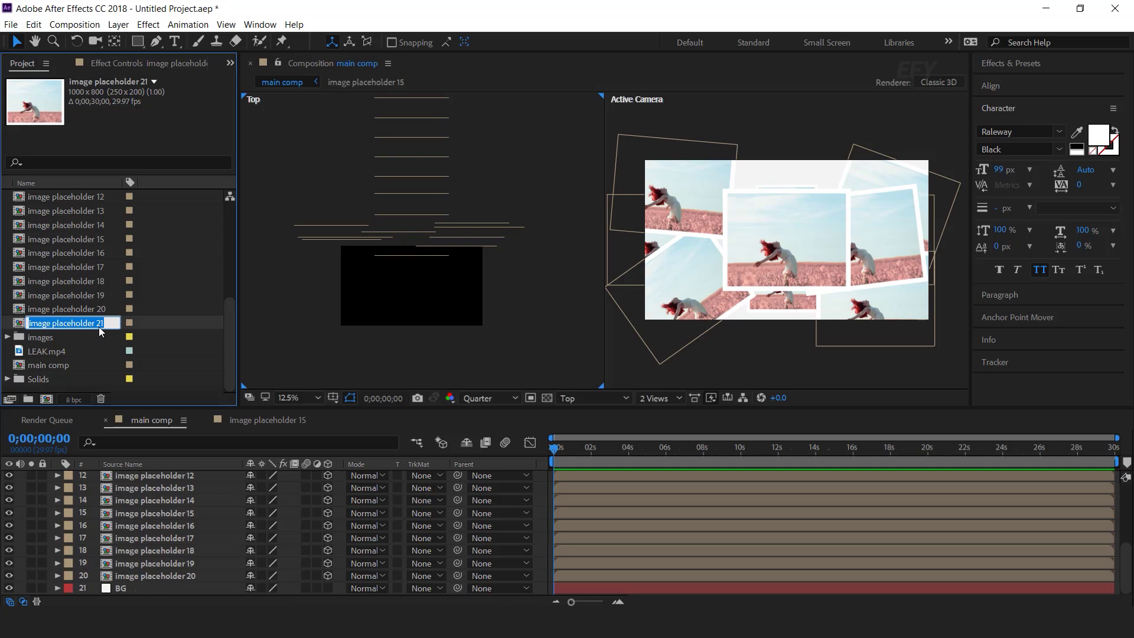
{"action": "type", "text": "main image 1"}
{"action": "key", "text": "Return"}
{"action": "left_click_drag", "start_coordinate": [89, 365], "coordinate": [180, 476]}
{"action": "left_click", "coordinate": [328, 476]}
Step: Replace the photo inside main image 1 with beauty-...-PFZWZWD.jpg, scale it down to fit the frame, and close the composition
{"action": "double_click", "coordinate": [143, 477]}
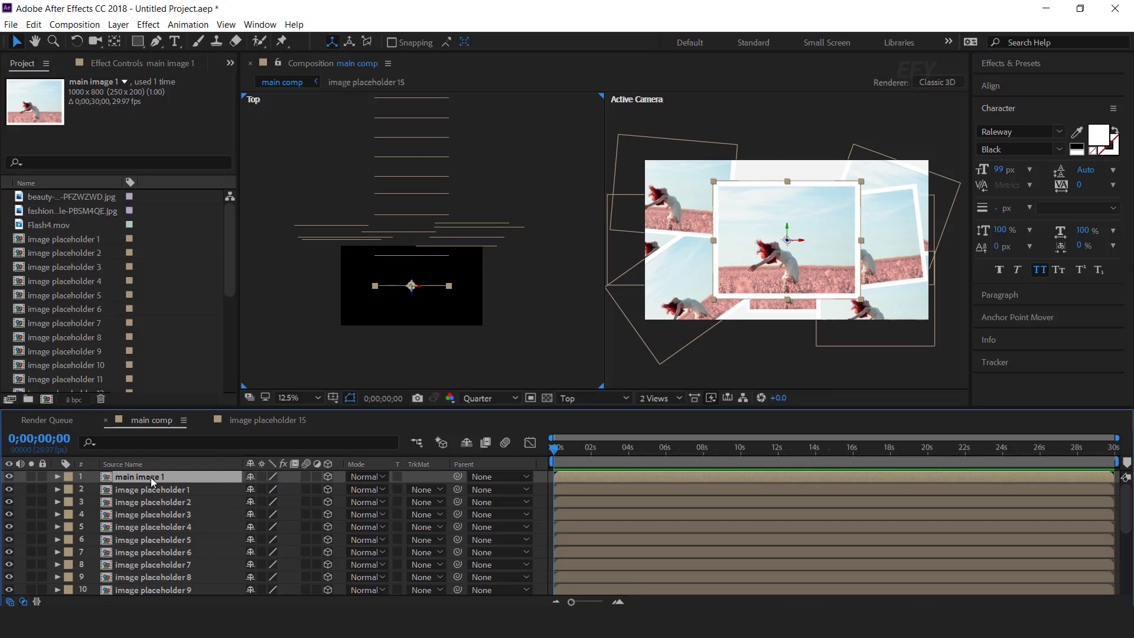
{"action": "left_click", "coordinate": [166, 490]}
{"action": "left_click_drag", "start_coordinate": [78, 201], "coordinate": [186, 490]}
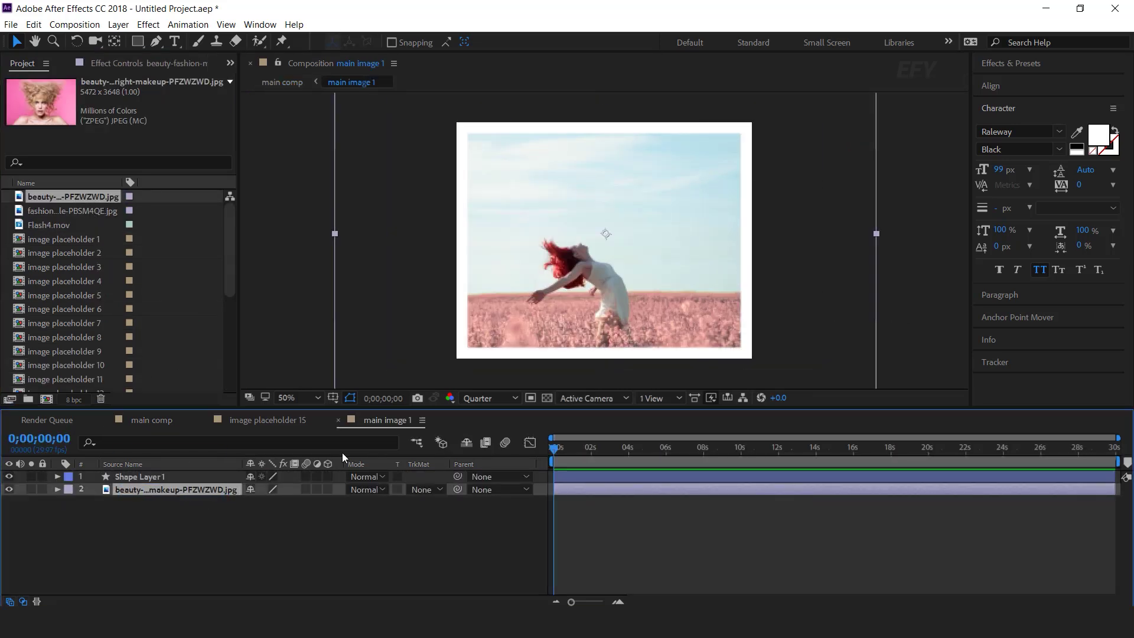
{"action": "left_click_drag", "start_coordinate": [877, 233], "coordinate": [787, 235]}
{"action": "left_click", "coordinate": [338, 420]}
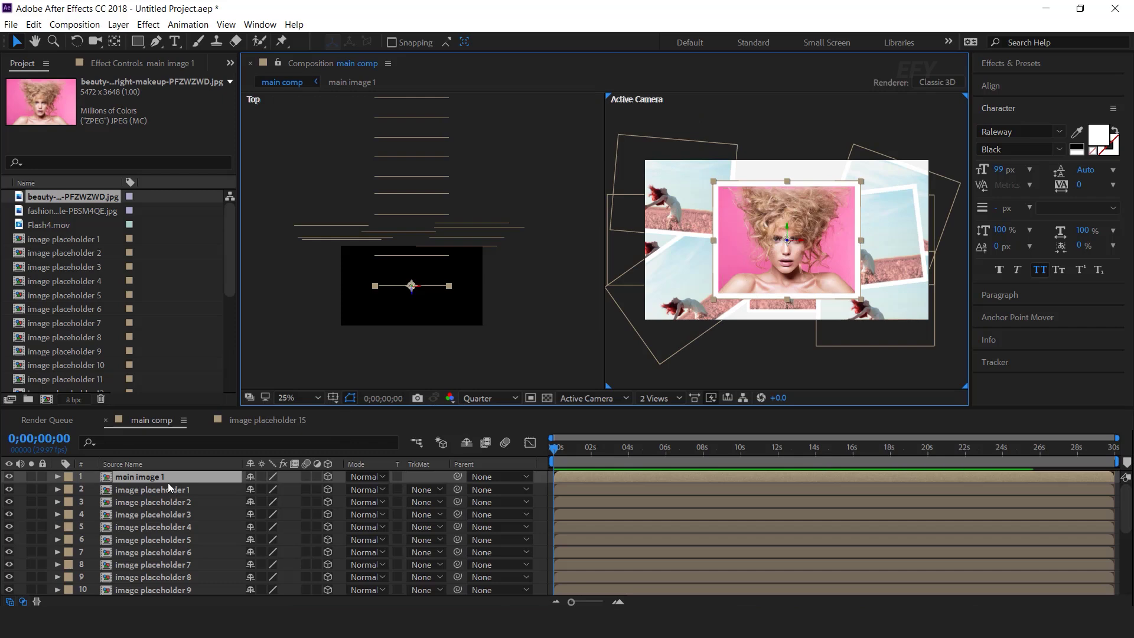
Step: Swap image placeholder 2's photo for adult-b...und-1126993.jpg, scale and shift it to fit the frame, and close the extra compositions
{"action": "left_click", "coordinate": [174, 490]}
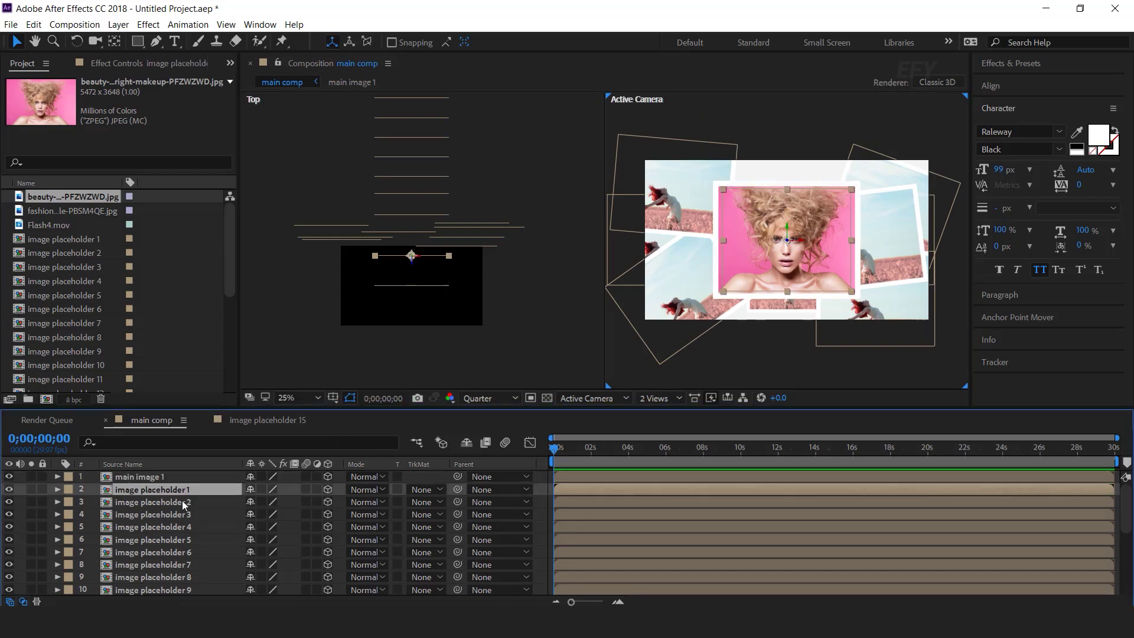
{"action": "double_click", "coordinate": [182, 500]}
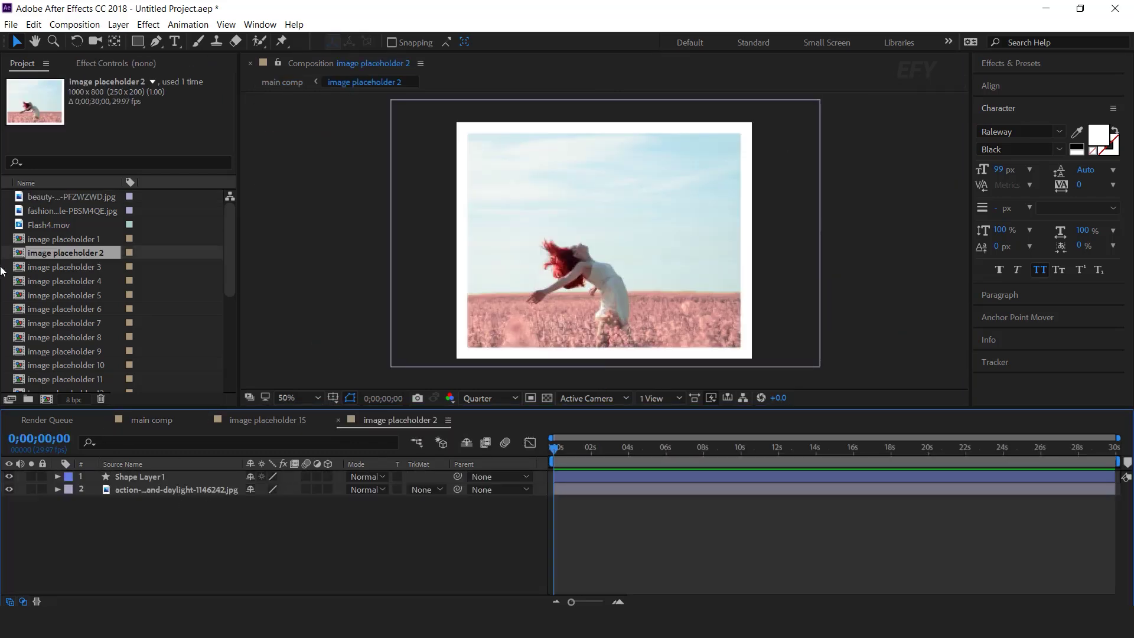
{"action": "scroll", "coordinate": [56, 247], "scroll_direction": "down", "scroll_amount": 1}
{"action": "left_click", "coordinate": [41, 322]}
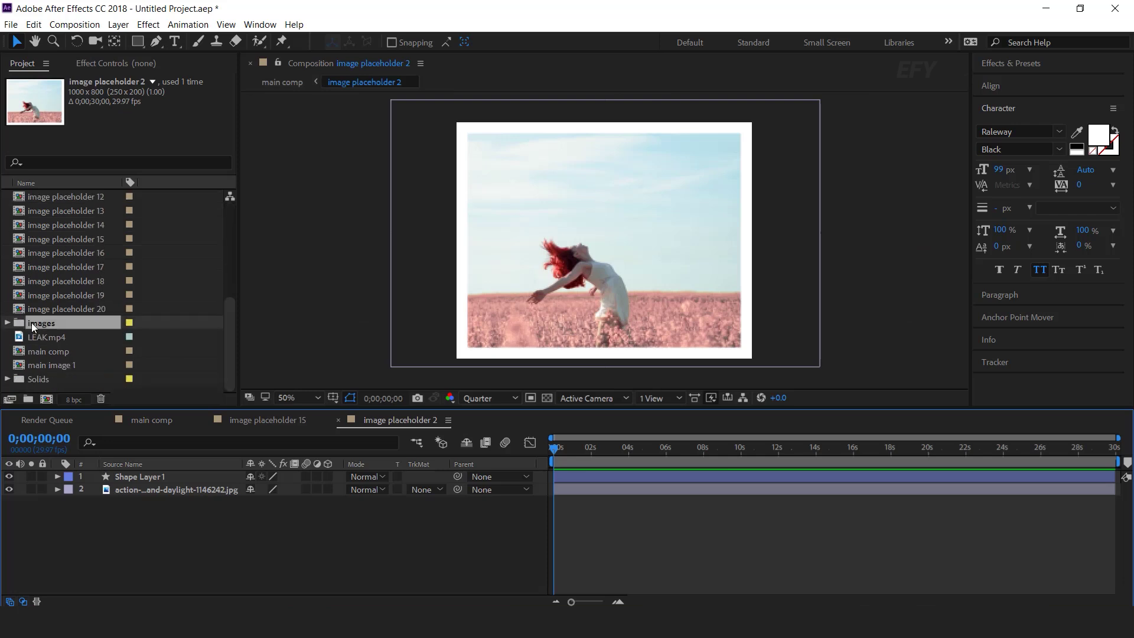
{"action": "left_click", "coordinate": [8, 324]}
{"action": "left_click", "coordinate": [99, 212]}
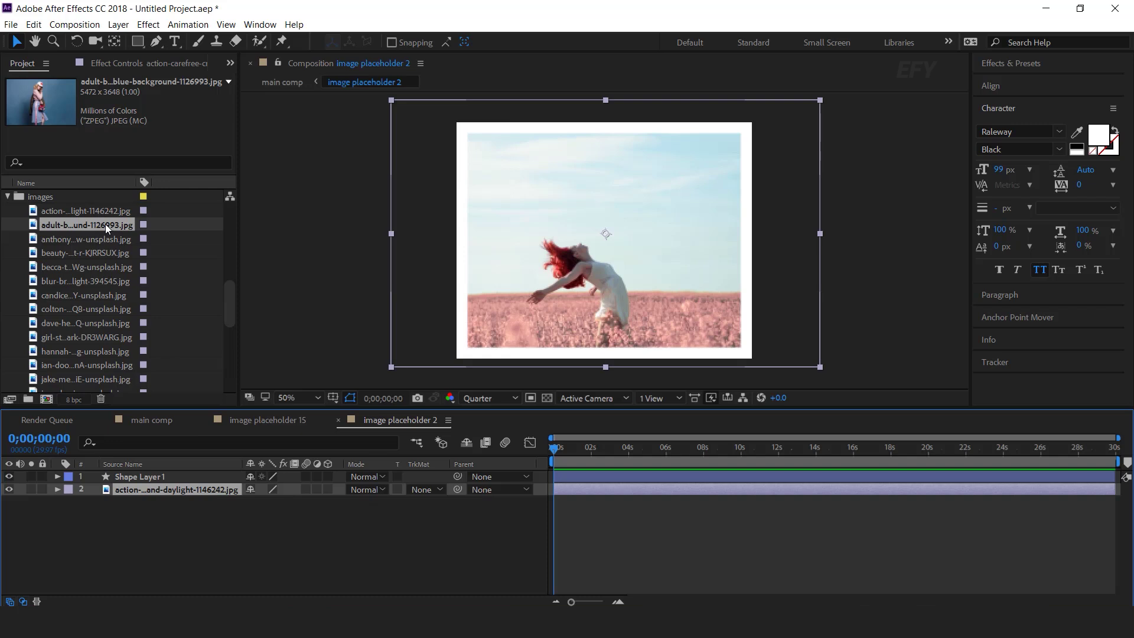
{"action": "left_click_drag", "start_coordinate": [105, 224], "coordinate": [200, 490]}
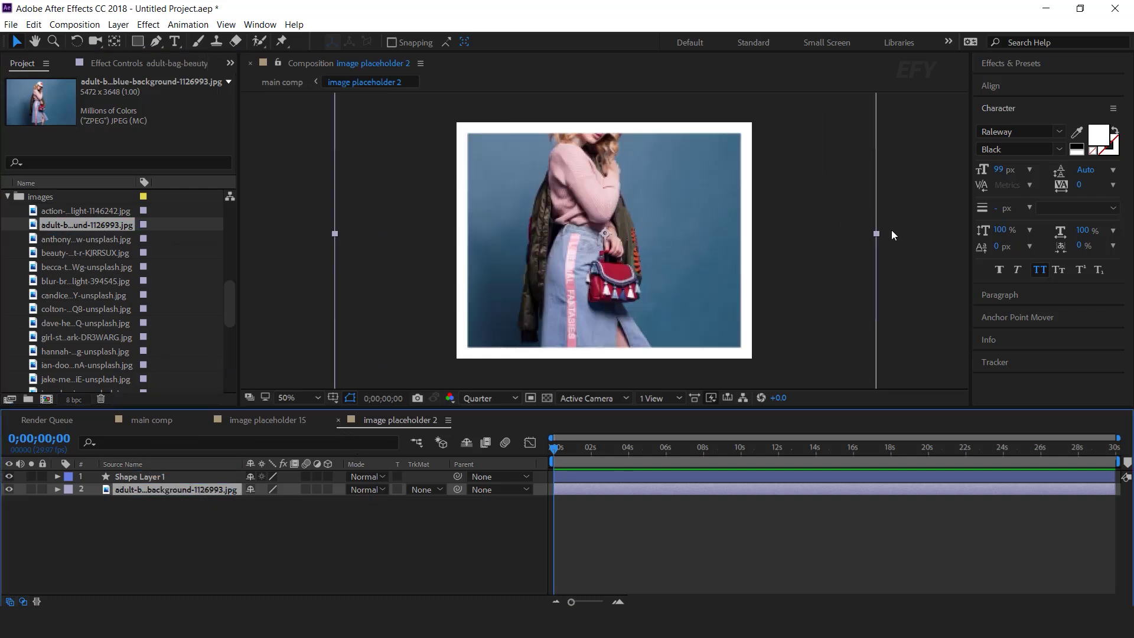
{"action": "left_click_drag", "start_coordinate": [875, 234], "coordinate": [816, 231]}
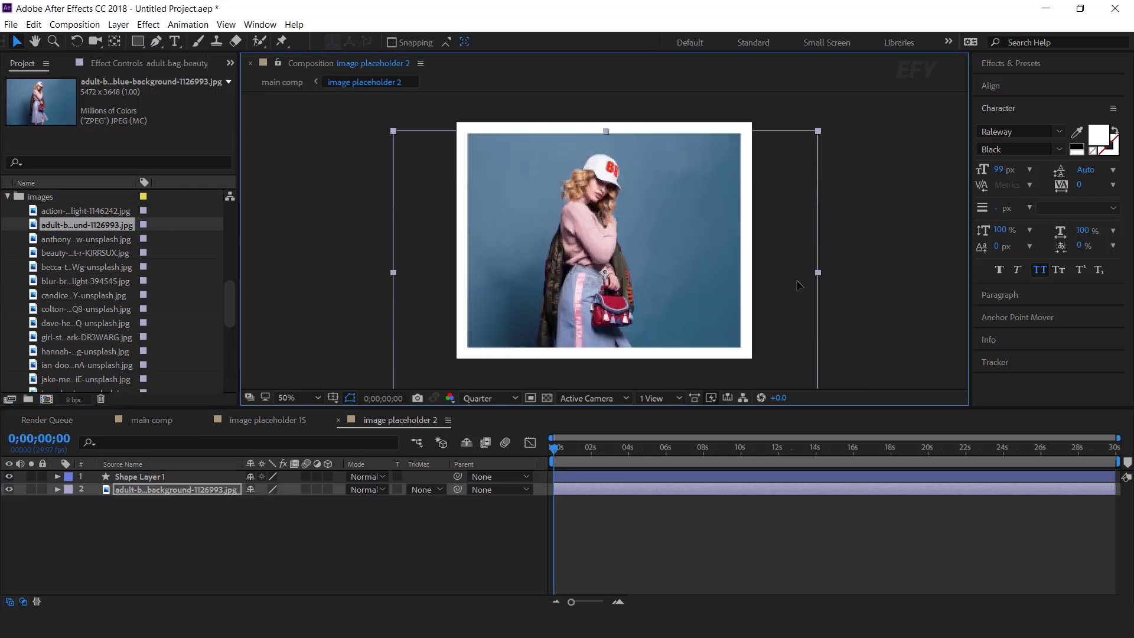
{"action": "left_click", "coordinate": [339, 419]}
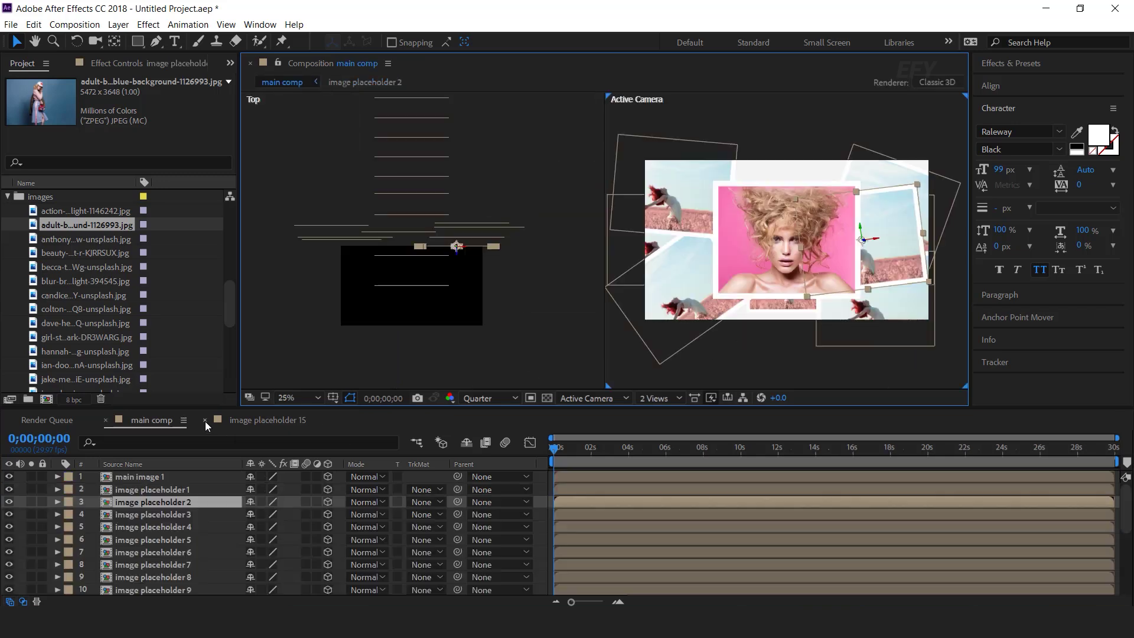
{"action": "left_click", "coordinate": [205, 420]}
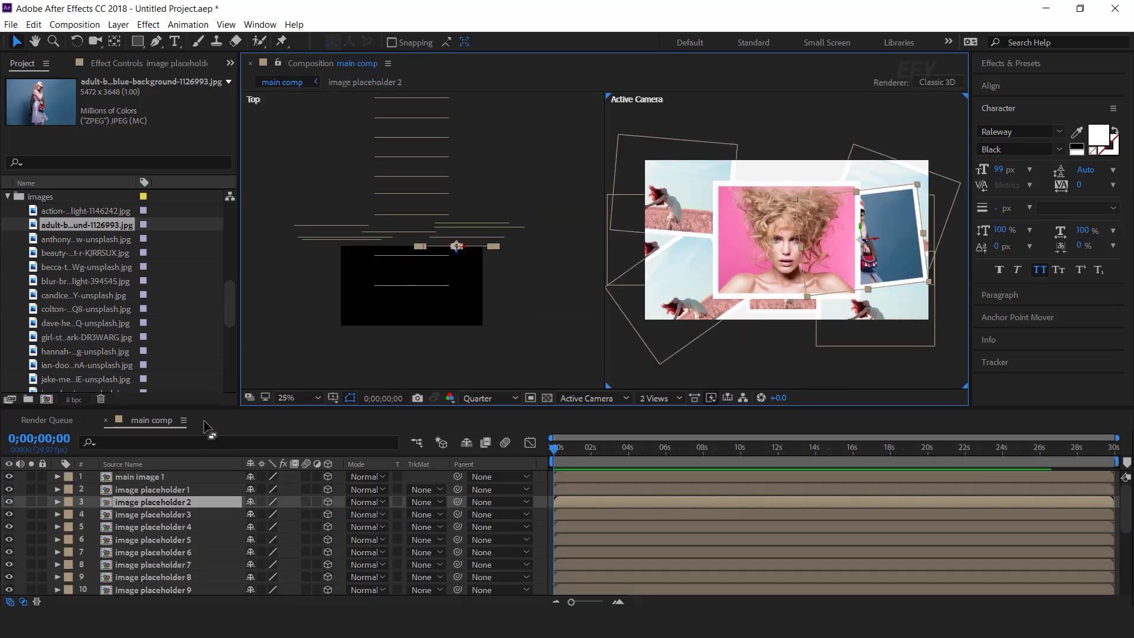
Step: Replace image placeholder 3's photo with the picture of the jumping woman in a denim jacket, shift it down in the frame, and close the composition
{"action": "double_click", "coordinate": [182, 512]}
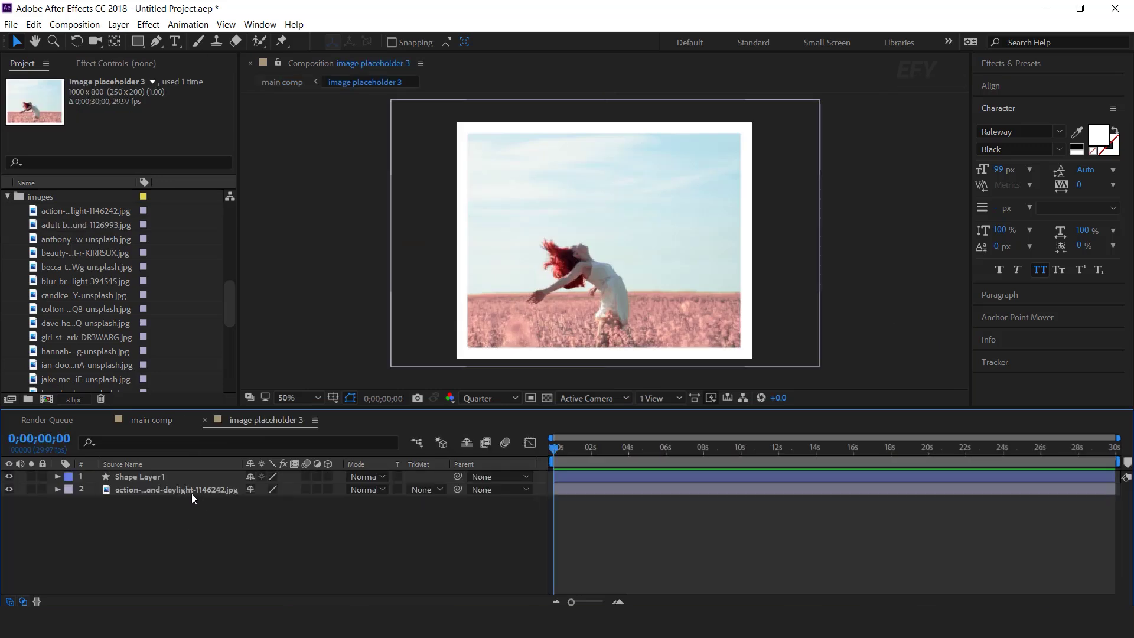
{"action": "left_click", "coordinate": [191, 494]}
{"action": "left_click", "coordinate": [97, 244]}
{"action": "left_click_drag", "start_coordinate": [104, 243], "coordinate": [214, 491]}
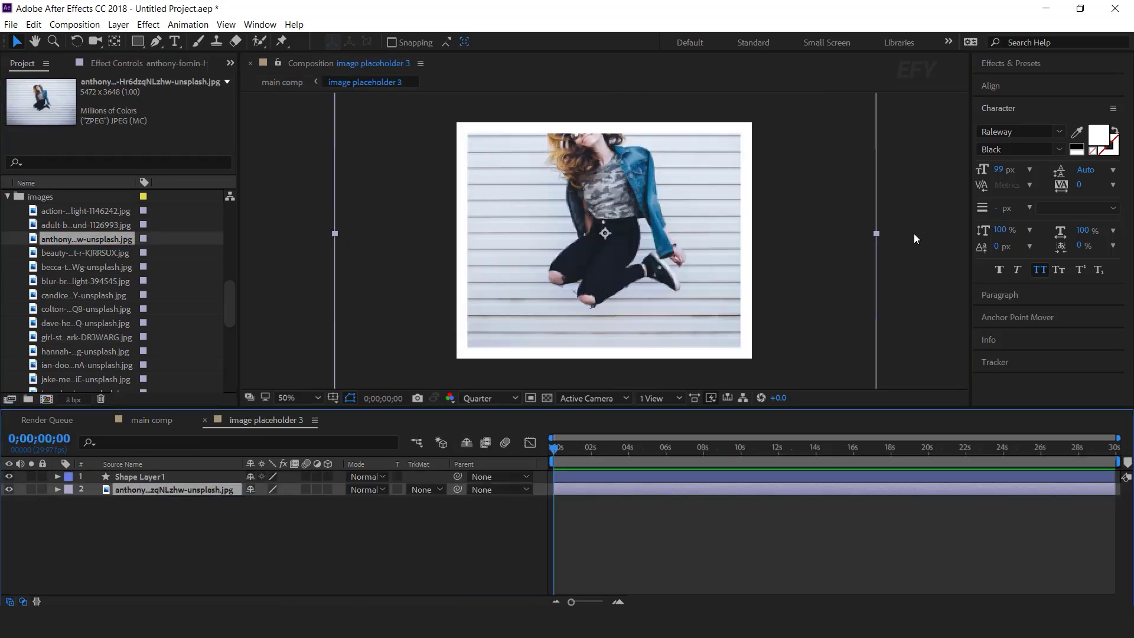
{"action": "left_click_drag", "start_coordinate": [815, 257], "coordinate": [817, 312]}
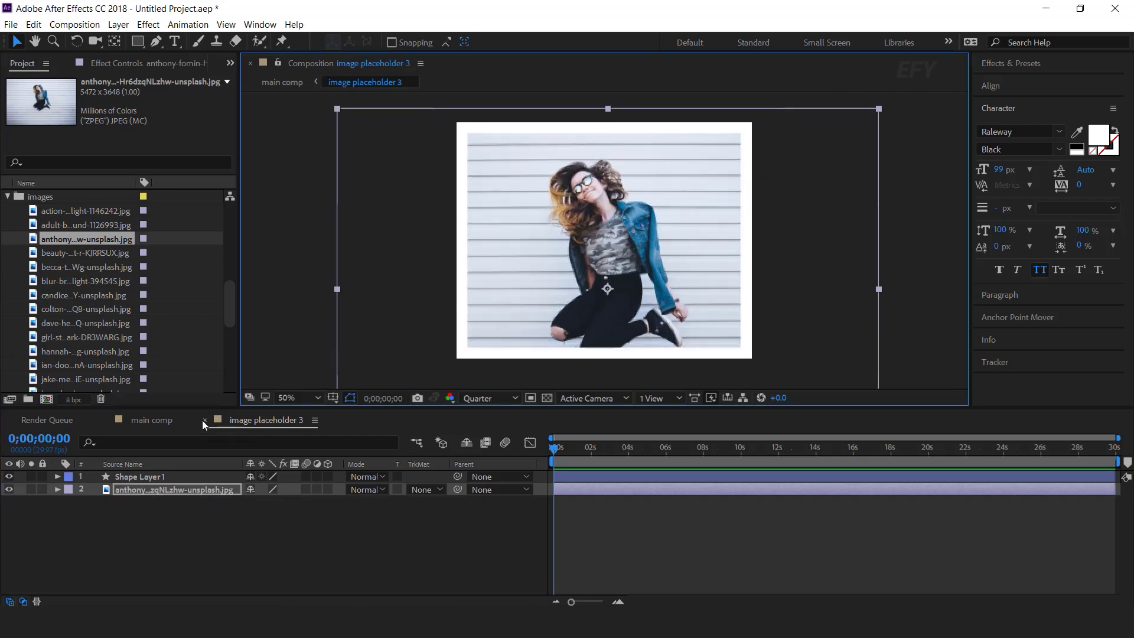
{"action": "left_click", "coordinate": [205, 420]}
Step: Replace image placeholder 4's photo with beauty-...t-r-KJRRSUX.jpg, adjust it in the frame, and close the composition
{"action": "double_click", "coordinate": [186, 530]}
{"action": "left_click", "coordinate": [181, 491]}
{"action": "left_click", "coordinate": [108, 247]}
{"action": "left_click_drag", "start_coordinate": [113, 251], "coordinate": [208, 491]}
{"action": "left_click_drag", "start_coordinate": [794, 245], "coordinate": [795, 244]}
{"action": "left_click", "coordinate": [204, 419]}
Step: Replace image placeholder 5's photo with the Unsplash mountain lake picture, scale it down to fit the frame, and close the composition
{"action": "double_click", "coordinate": [189, 538]}
{"action": "left_click", "coordinate": [184, 491]}
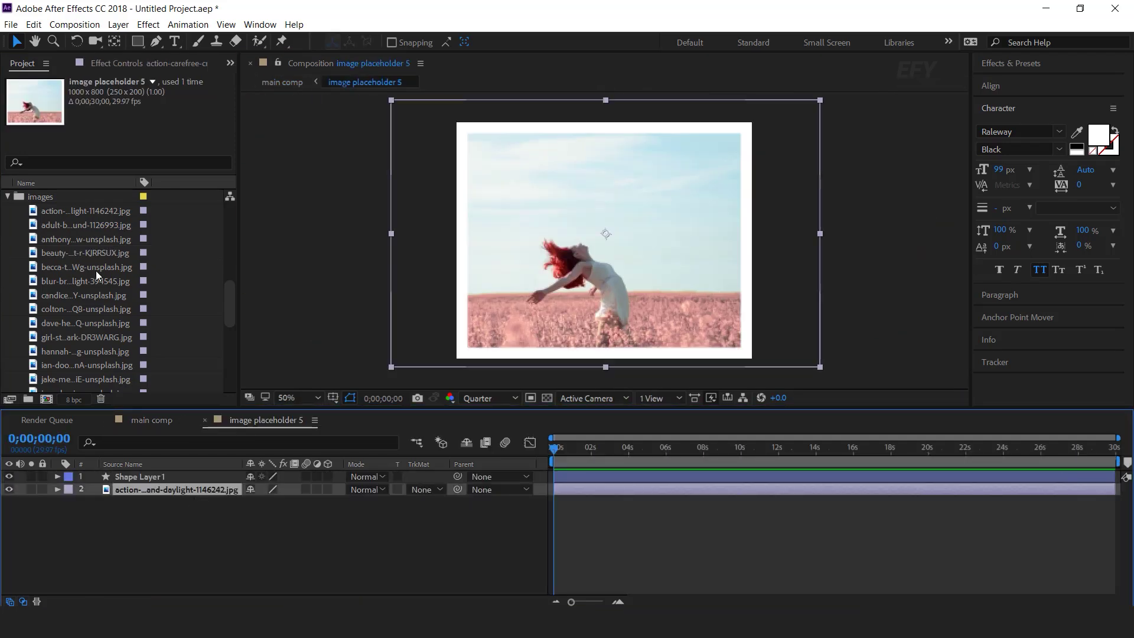
{"action": "left_click", "coordinate": [96, 271]}
{"action": "left_click_drag", "start_coordinate": [120, 268], "coordinate": [177, 489]}
{"action": "left_click_drag", "start_coordinate": [884, 231], "coordinate": [784, 248]}
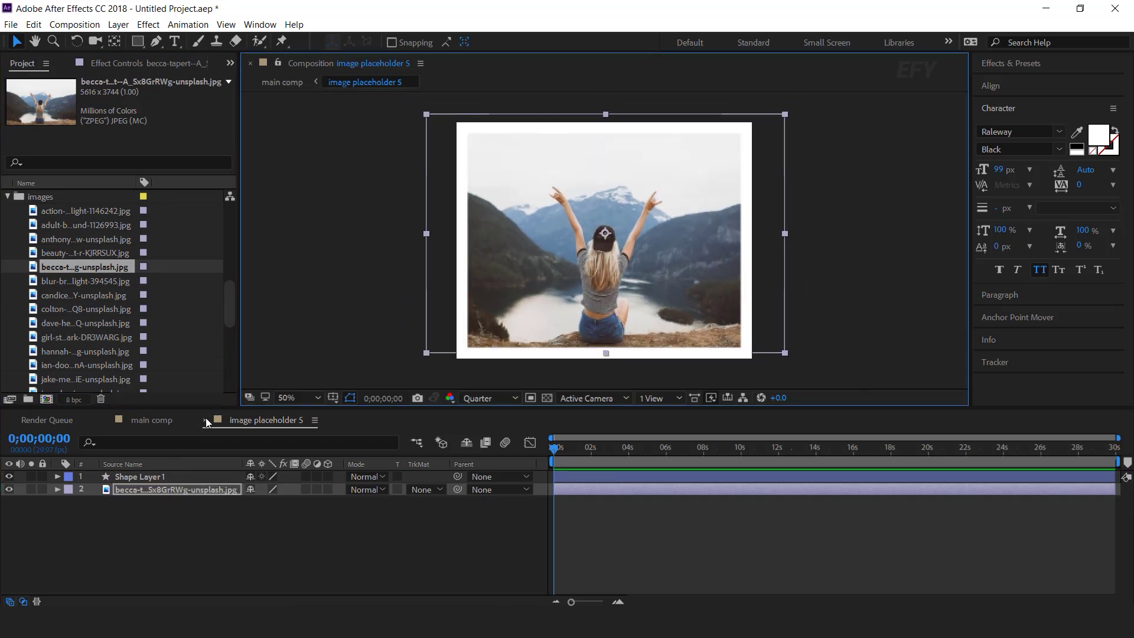
{"action": "left_click", "coordinate": [205, 419]}
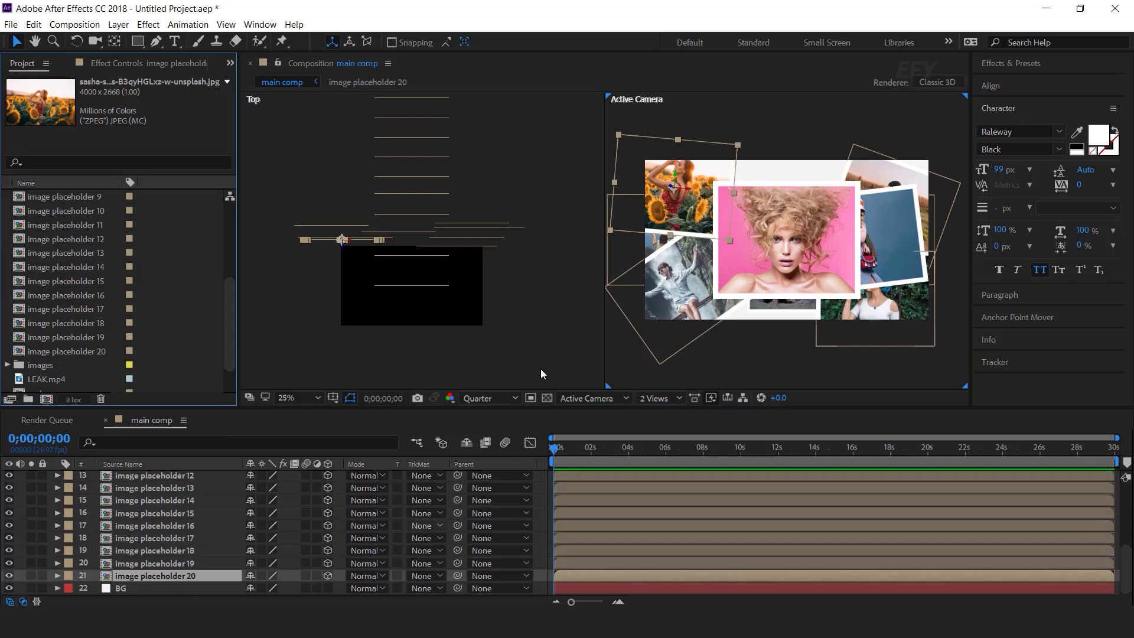
Step: Move image placeholder 14 up above the centre photo and shift the upper-right photo outward
{"action": "left_click", "coordinate": [413, 232]}
{"action": "left_click", "coordinate": [414, 232]}
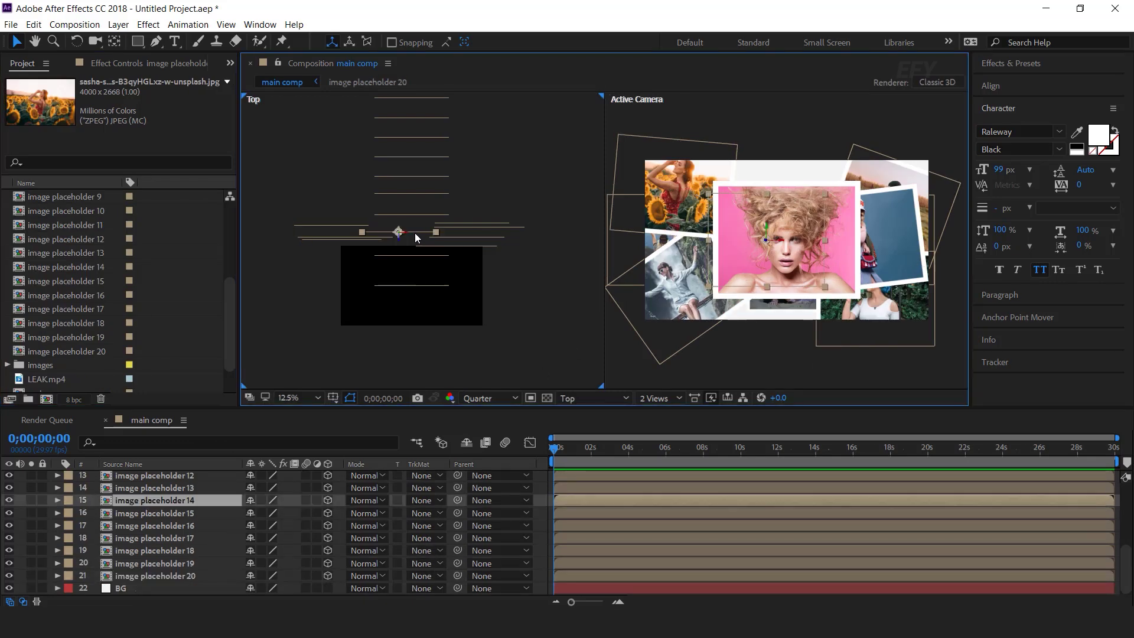
{"action": "left_click_drag", "start_coordinate": [767, 229], "coordinate": [898, 152]}
{"action": "left_click", "coordinate": [470, 229]}
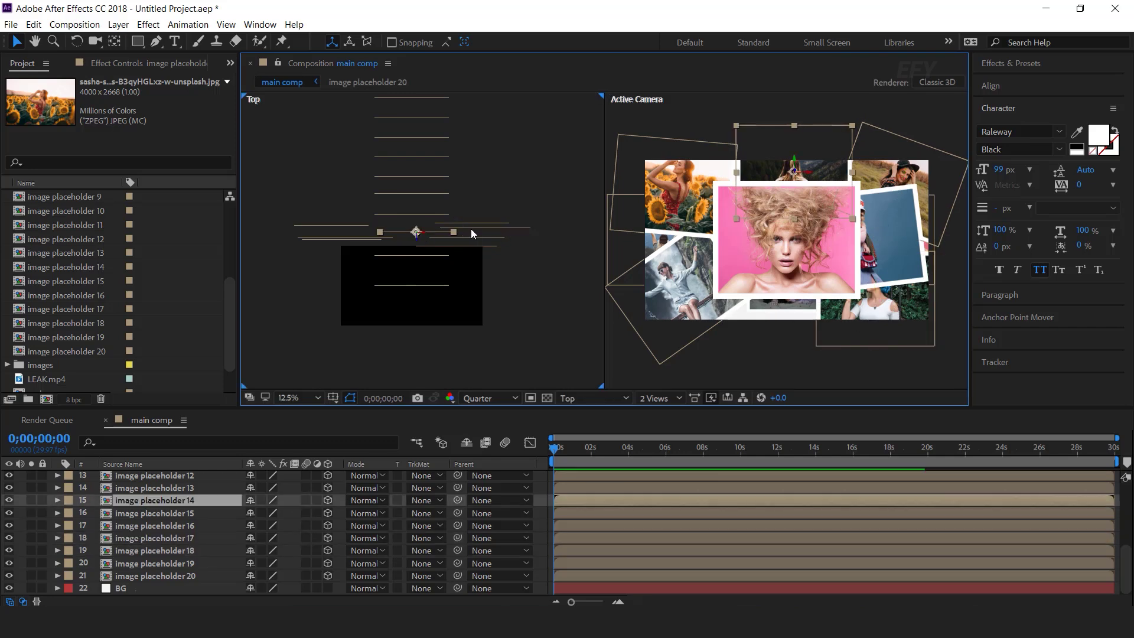
Step: Move a rear photo from the right side so it sits below the centre photo in the camera view
{"action": "left_click", "coordinate": [487, 225]}
{"action": "left_click_drag", "start_coordinate": [873, 264], "coordinate": [809, 271]}
{"action": "left_click_drag", "start_coordinate": [791, 310], "coordinate": [775, 344]}
Step: Shift image placeholder 2 farther right and the lower-right photo outward to expose more of each picture
{"action": "left_click", "coordinate": [893, 258]}
{"action": "left_click_drag", "start_coordinate": [892, 271], "coordinate": [931, 264]}
{"action": "left_click_drag", "start_coordinate": [880, 311], "coordinate": [897, 321]}
Step: Reposition the photos on the left side: image placeholder 20 inward, the middle one slightly outward and the lower one down
{"action": "mouse_move", "coordinate": [676, 204]}
{"action": "left_mouse_down"}
{"action": "mouse_move", "coordinate": [687, 191]}
{"action": "mouse_move", "coordinate": [691, 201]}
{"action": "left_mouse_up"}
{"action": "left_click_drag", "start_coordinate": [625, 244], "coordinate": [617, 241]}
{"action": "left_click_drag", "start_coordinate": [662, 278], "coordinate": [662, 298]}
{"action": "left_click_drag", "start_coordinate": [617, 245], "coordinate": [617, 249]}
{"action": "left_click_drag", "start_coordinate": [663, 167], "coordinate": [664, 176]}
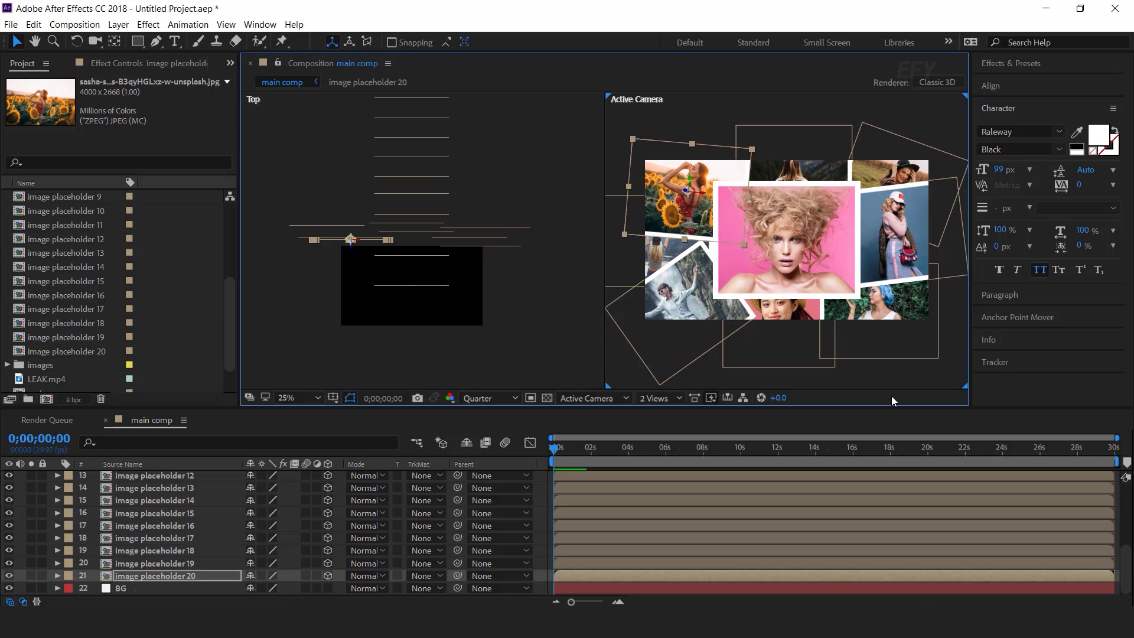
Step: Apply a Drop Shadow effect to main image 1
{"action": "left_click", "coordinate": [508, 313]}
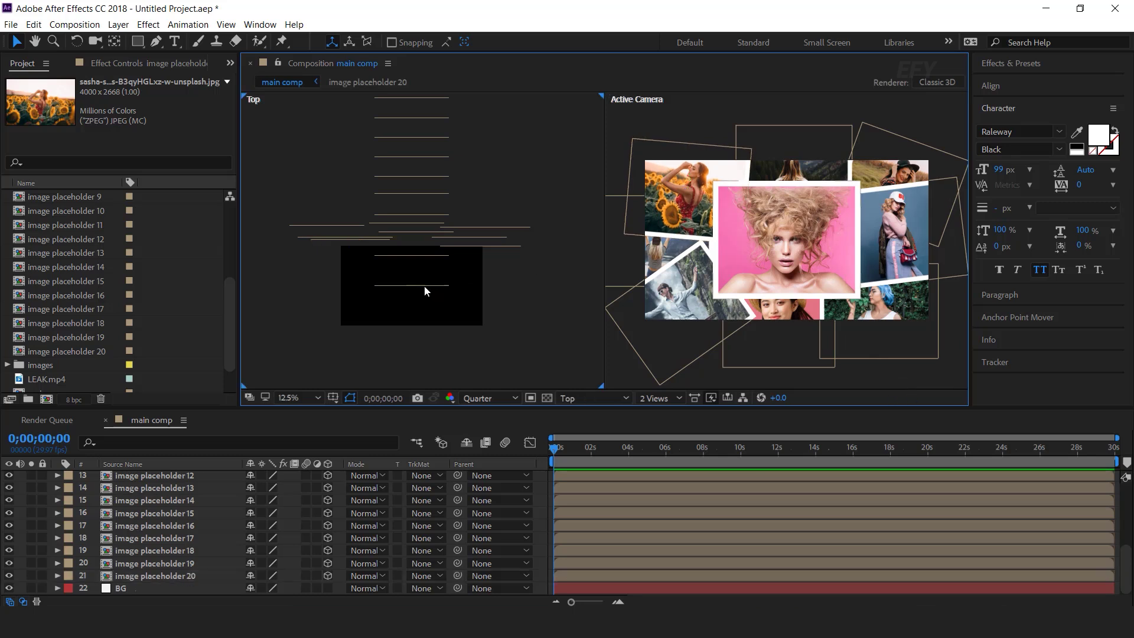
{"action": "left_click", "coordinate": [794, 238]}
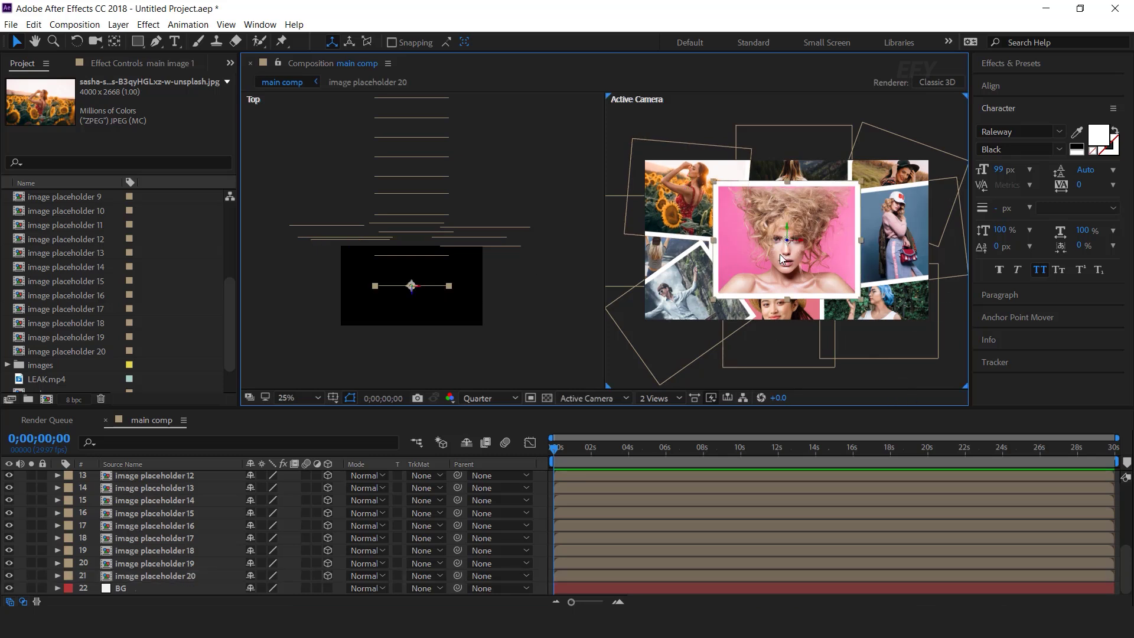
{"action": "scroll", "coordinate": [185, 509], "scroll_direction": "up", "scroll_amount": 4}
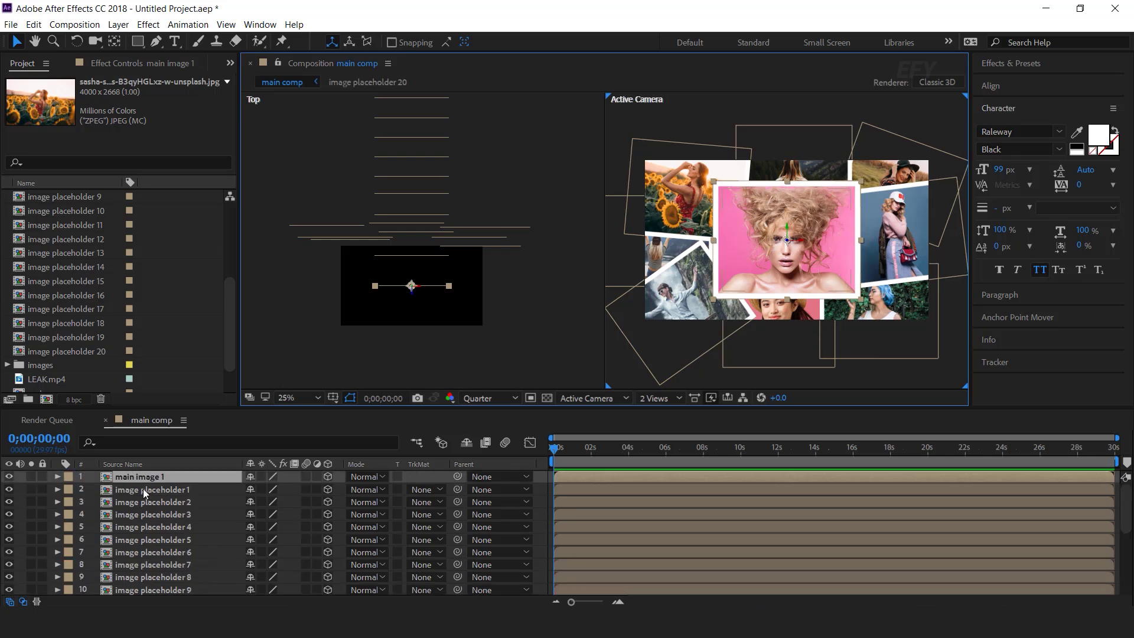
{"action": "key", "text": "F3"}
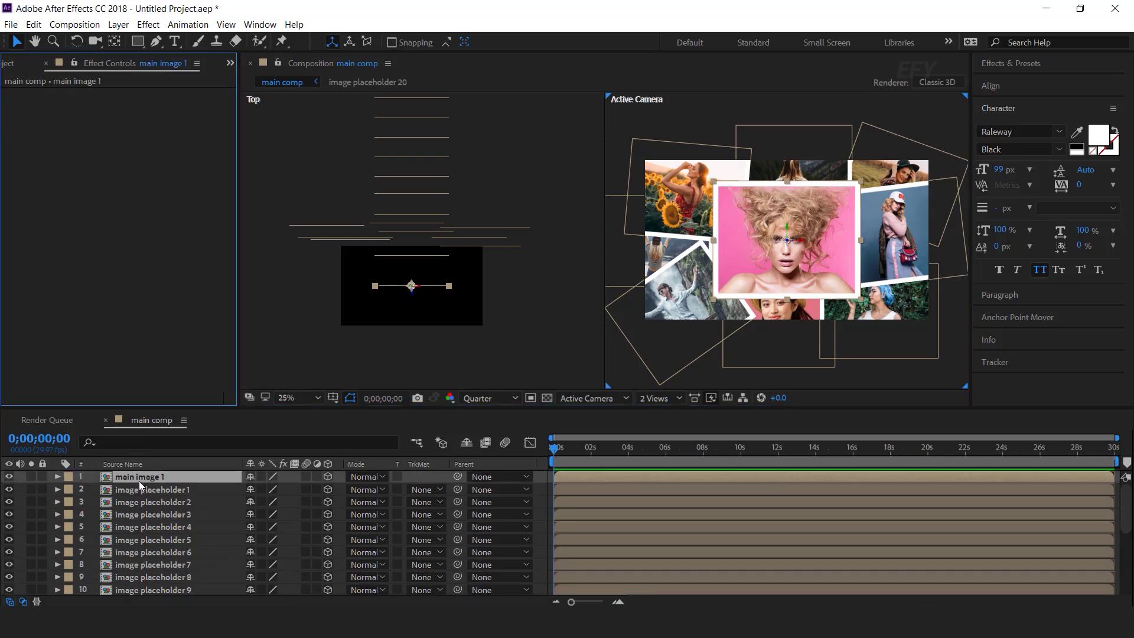
{"action": "key", "text": "ctrl+space"}
{"action": "type", "text": "drop"}
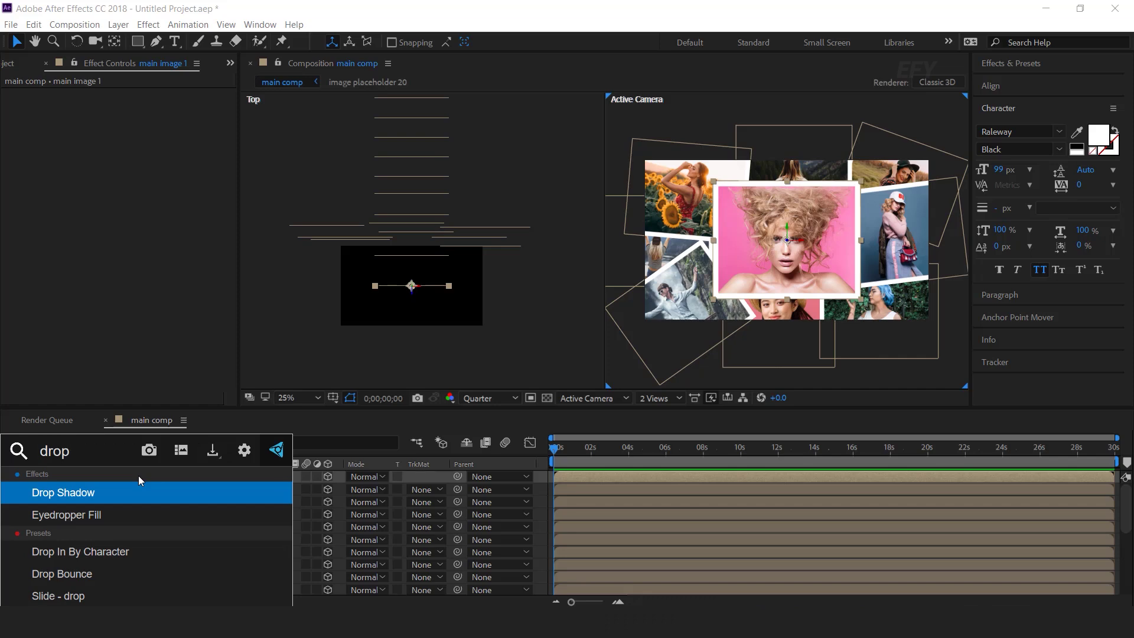
{"action": "key", "text": "Return"}
Step: Set main image 1's shadow distance to 50 and softness to 150
{"action": "key", "text": "period"}
{"action": "key", "text": "period"}
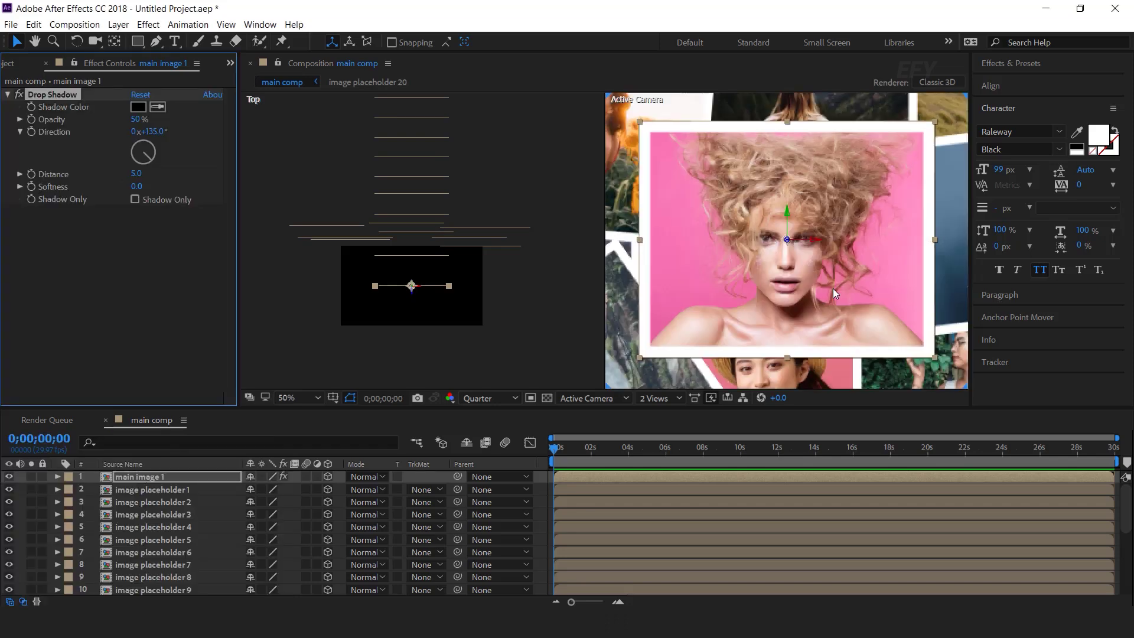
{"action": "left_click_drag", "start_coordinate": [149, 173], "coordinate": [152, 173]}
{"action": "left_click", "coordinate": [137, 175]}
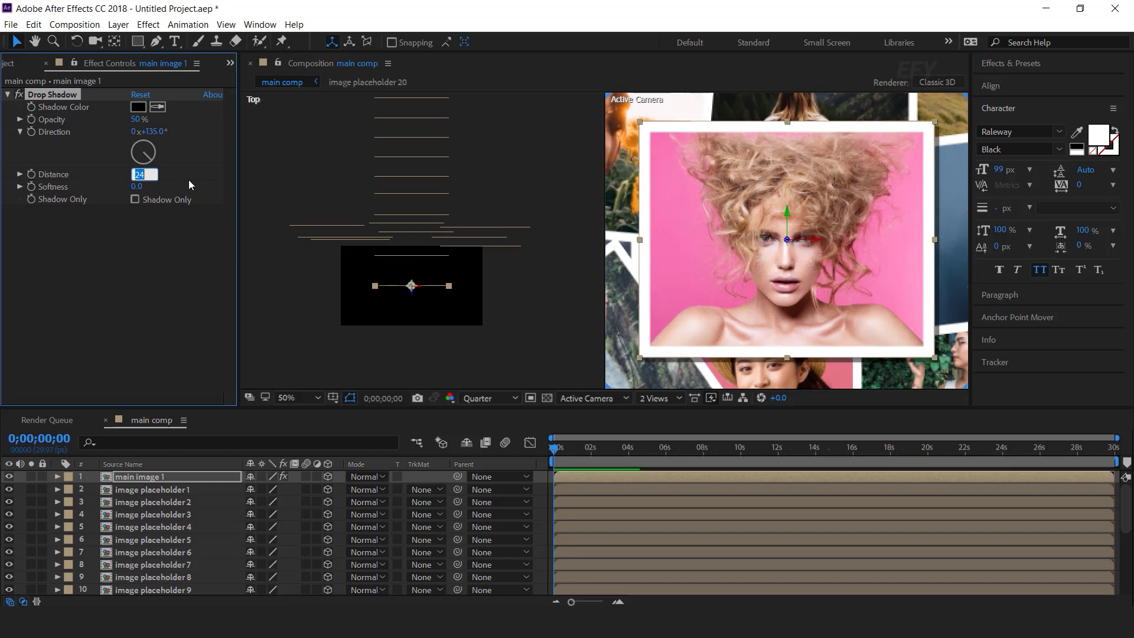
{"action": "type", "text": "50"}
{"action": "key", "text": "Return"}
{"action": "key", "text": "Tab"}
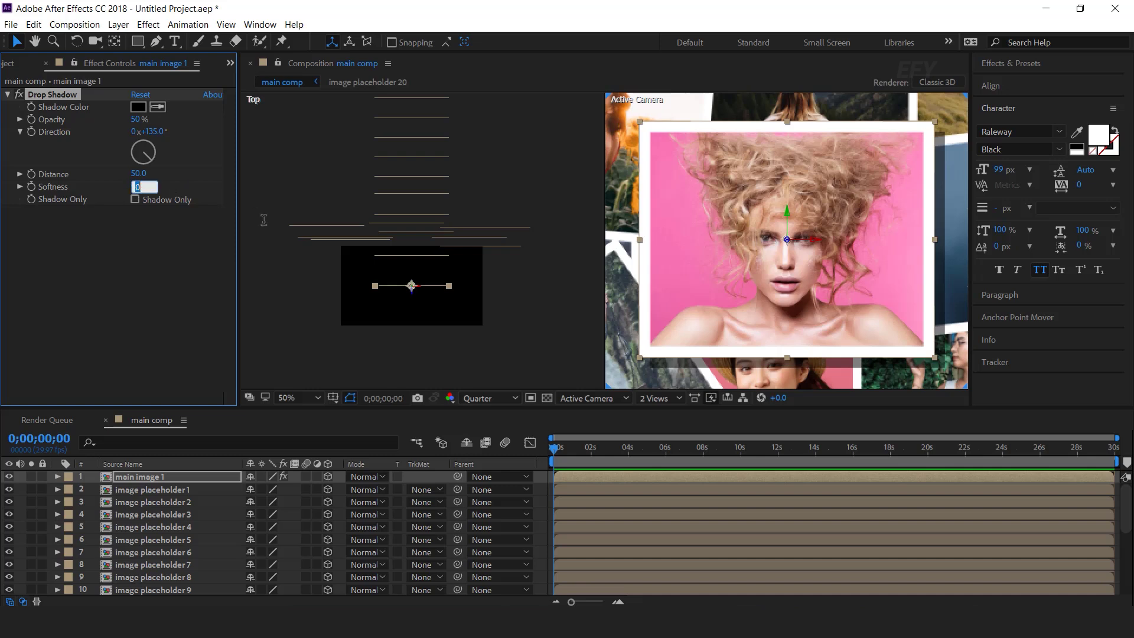
{"action": "type", "text": "150"}
{"action": "key", "text": "Return"}
{"action": "scroll", "coordinate": [909, 309], "scroll_direction": "down", "scroll_amount": 2}
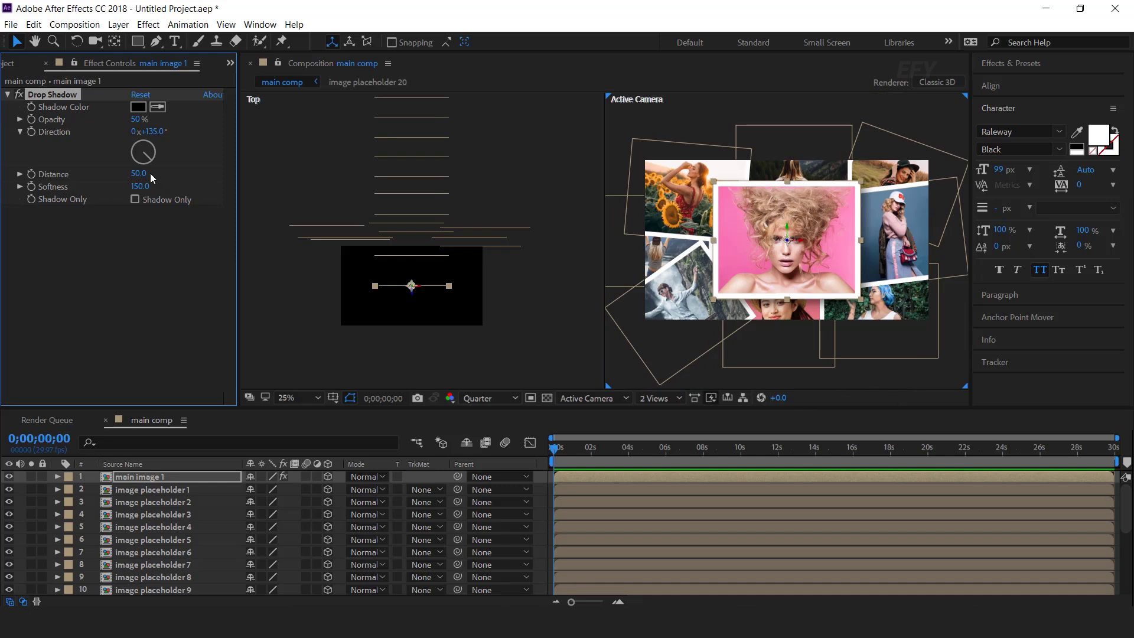
Step: Reduce the shadow distance on main image 1 to 40
{"action": "left_click", "coordinate": [142, 173]}
{"action": "type", "text": "40"}
{"action": "key", "text": "Return"}
{"action": "left_click", "coordinate": [133, 272]}
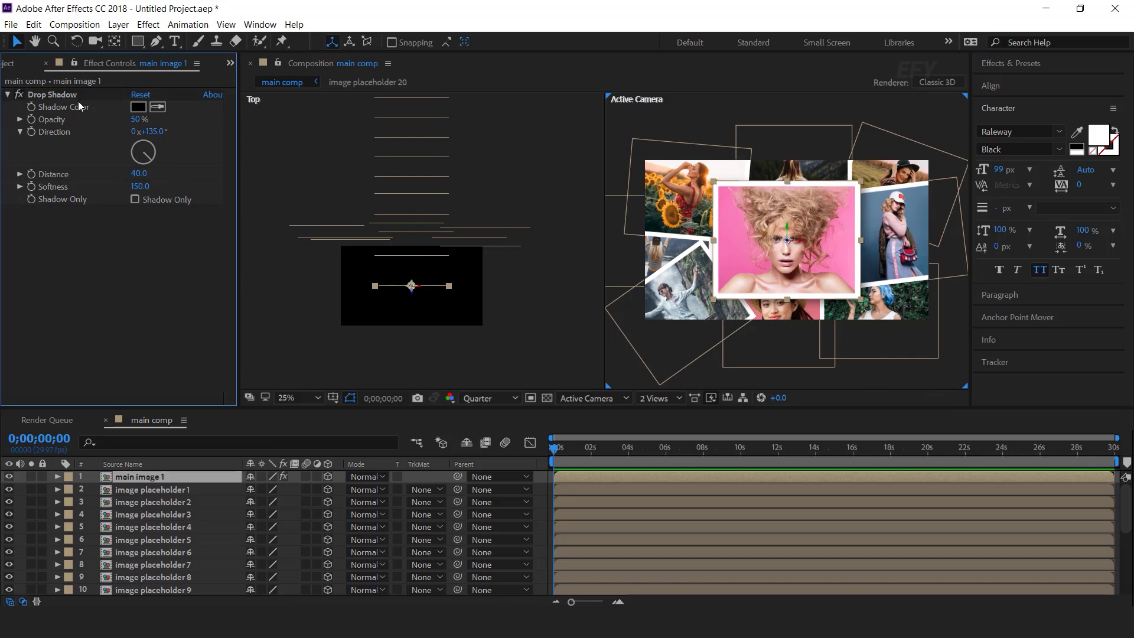
Step: Copy main image 1's Drop Shadow effect onto image placeholders 1 through 20
{"action": "left_click", "coordinate": [49, 93]}
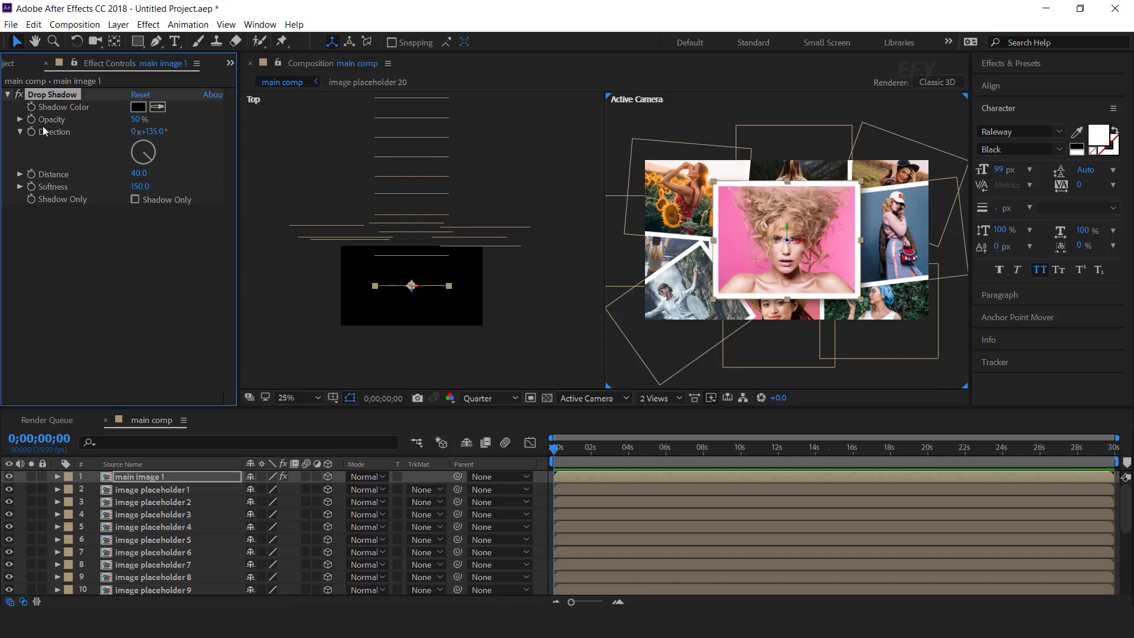
{"action": "left_click", "coordinate": [175, 490]}
{"action": "scroll", "coordinate": [196, 520], "scroll_direction": "down", "scroll_amount": 4}
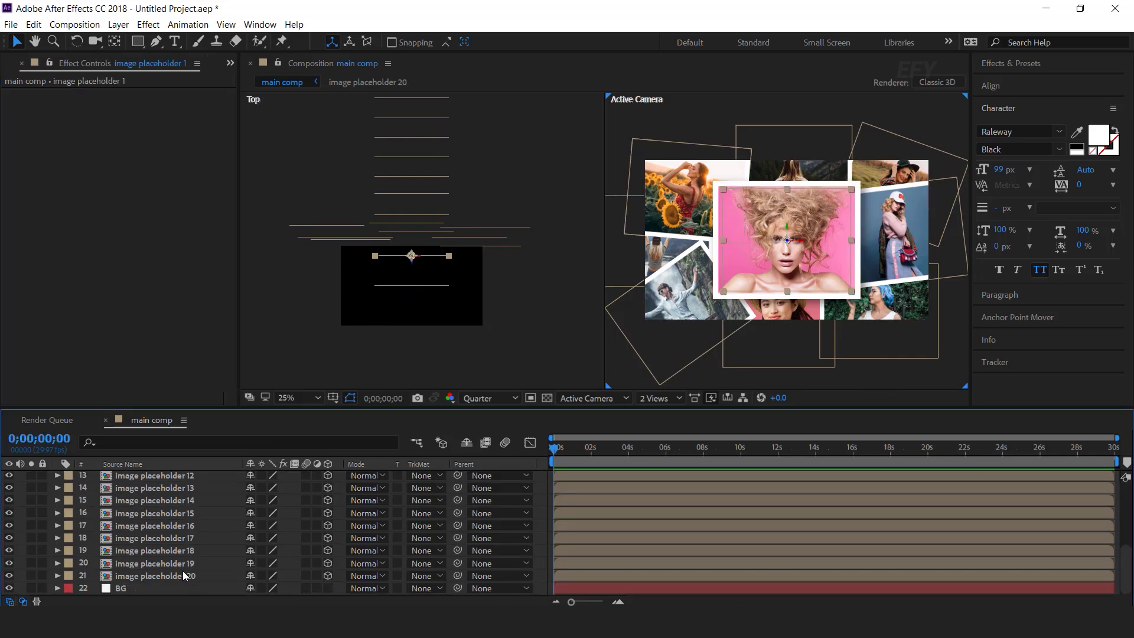
{"action": "left_click", "coordinate": [182, 574], "text": "shift"}
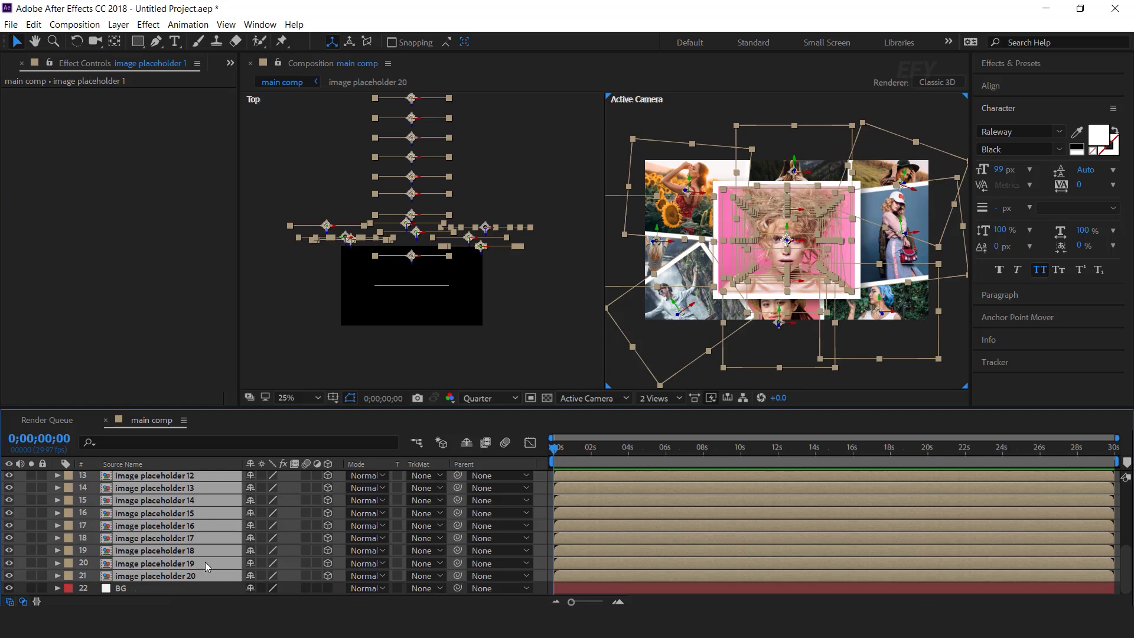
{"action": "key", "text": "ctrl+v"}
{"action": "scroll", "coordinate": [197, 541], "scroll_direction": "up", "scroll_amount": 4}
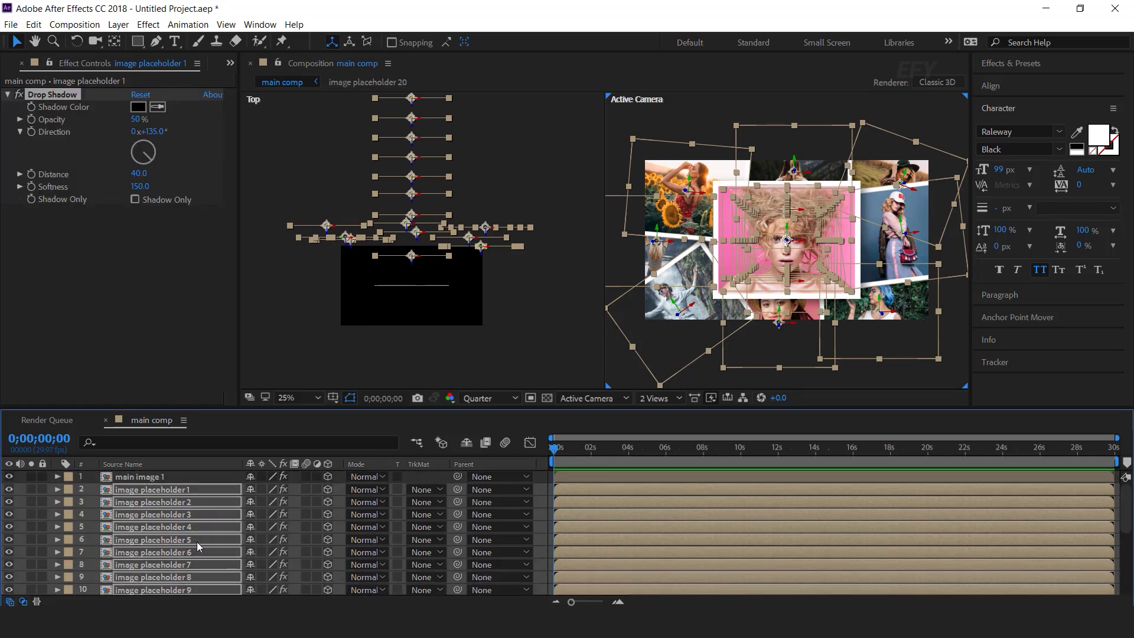
{"action": "left_click", "coordinate": [545, 489]}
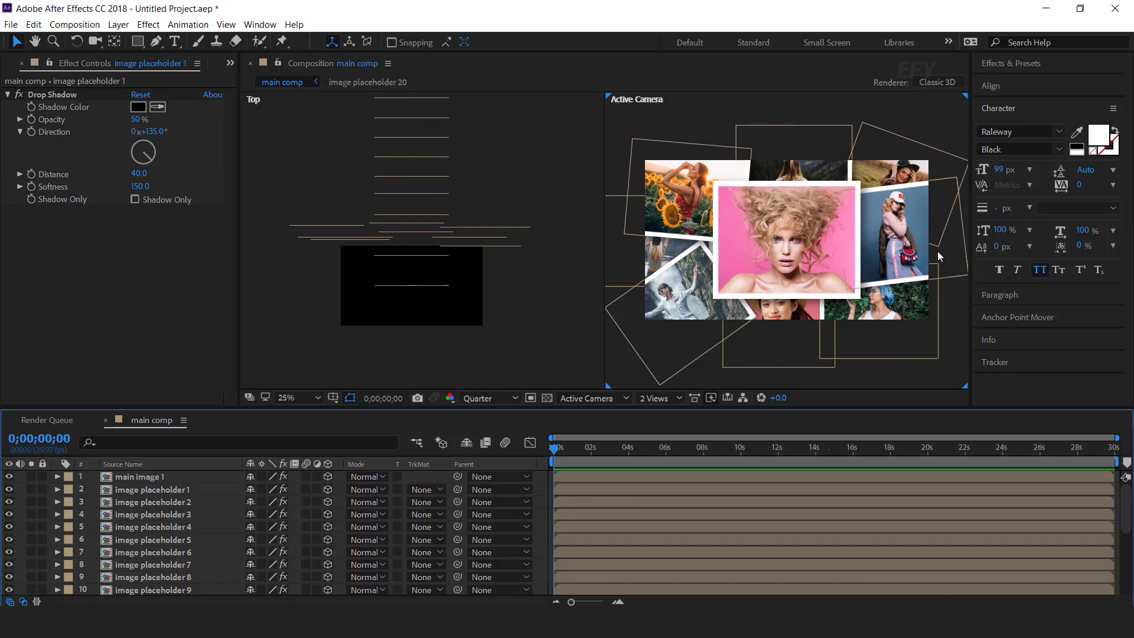
Step: Add a two-node camera with the 35mm preset to the main comp
{"action": "right_click", "coordinate": [544, 478]}
{"action": "mouse_move", "coordinate": [589, 341]}
{"action": "left_click", "coordinate": [761, 397]}
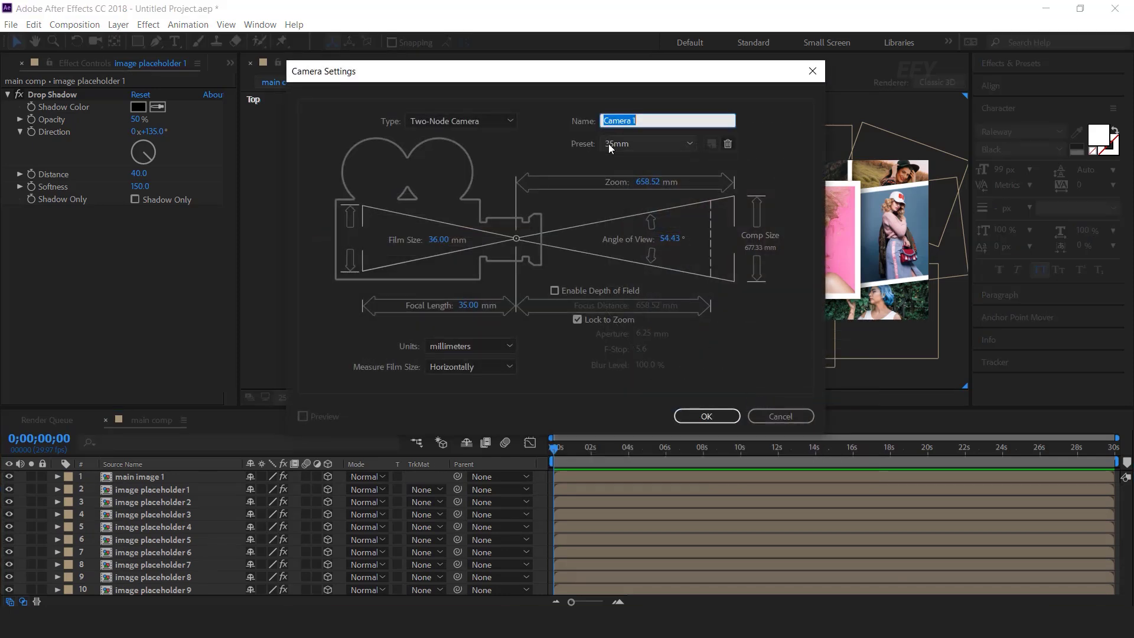
{"action": "left_click", "coordinate": [709, 416]}
Step: Create a 3D null object and parent Camera 1 to it
{"action": "right_click", "coordinate": [536, 327]}
{"action": "mouse_move", "coordinate": [560, 335]}
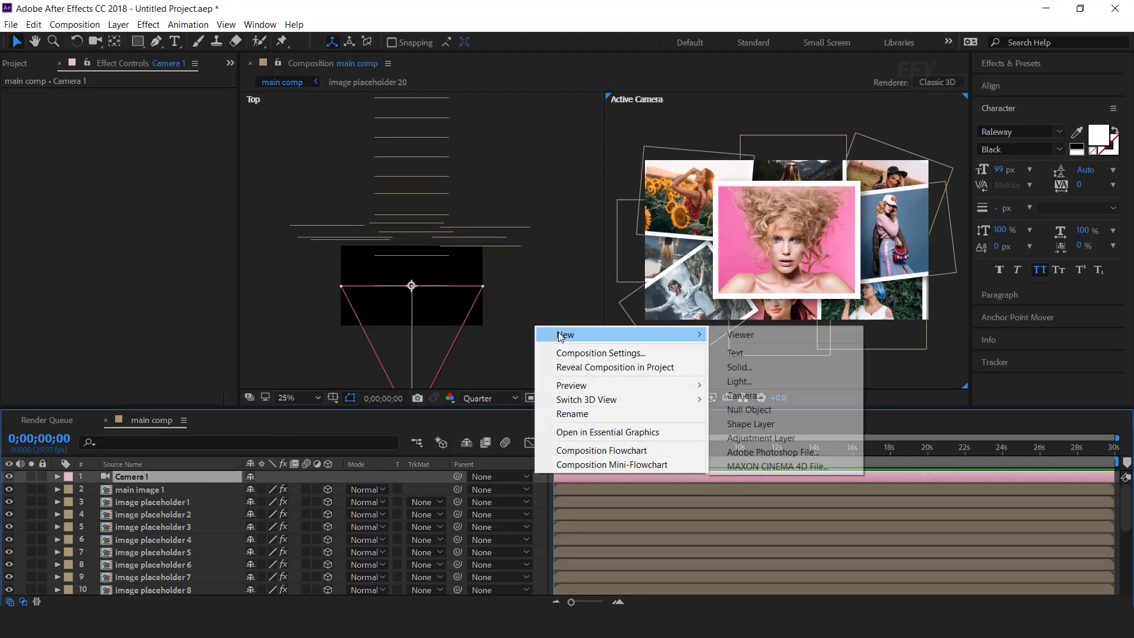
{"action": "left_click", "coordinate": [746, 410]}
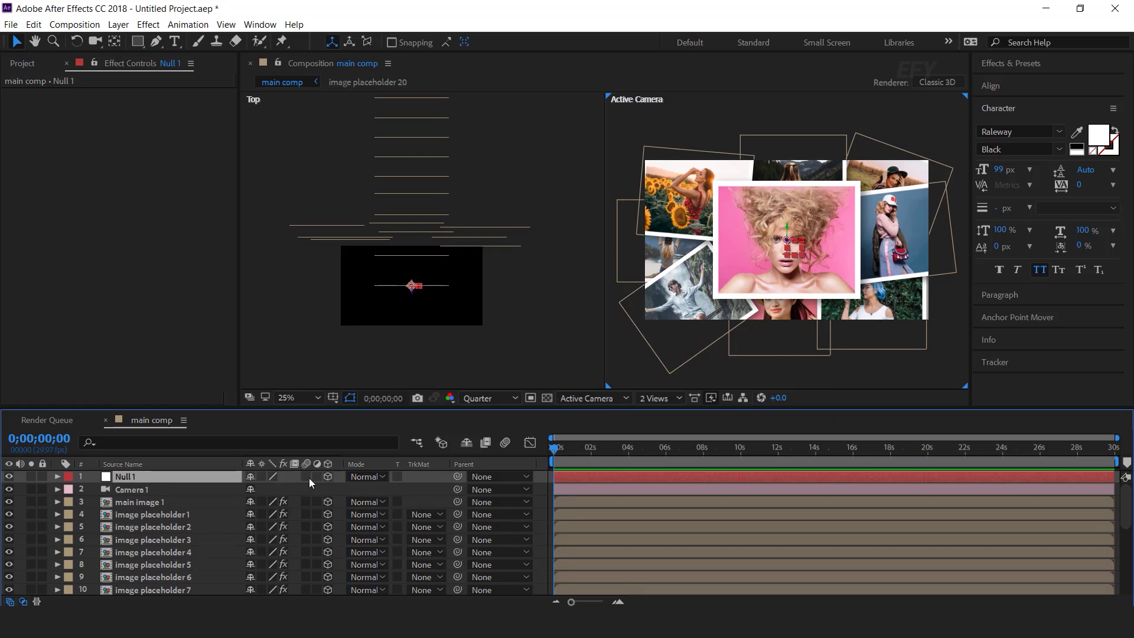
{"action": "left_click", "coordinate": [148, 490]}
{"action": "left_click_drag", "start_coordinate": [459, 489], "coordinate": [113, 474]}
Step: Set the null's Z position to 1141 for a close-up and keyframe Position at the start of the comp
{"action": "left_click", "coordinate": [129, 477]}
{"action": "key", "text": "p"}
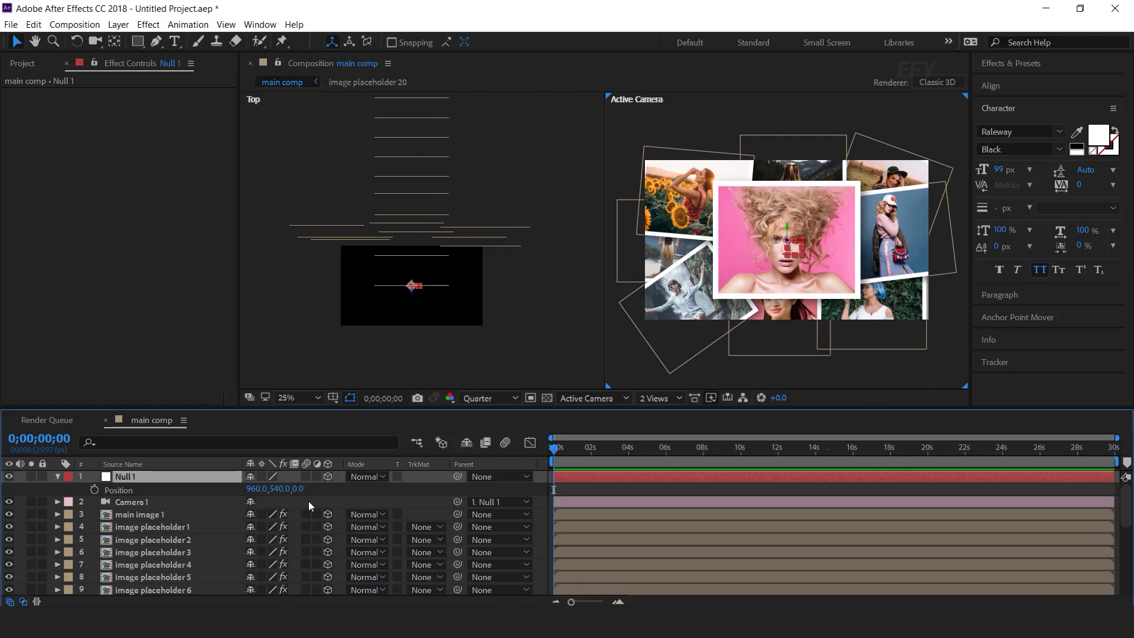
{"action": "left_click_drag", "start_coordinate": [297, 491], "coordinate": [472, 490]}
{"action": "left_click_drag", "start_coordinate": [1131, 492], "coordinate": [1097, 492]}
{"action": "left_click_drag", "start_coordinate": [309, 491], "coordinate": [352, 490]}
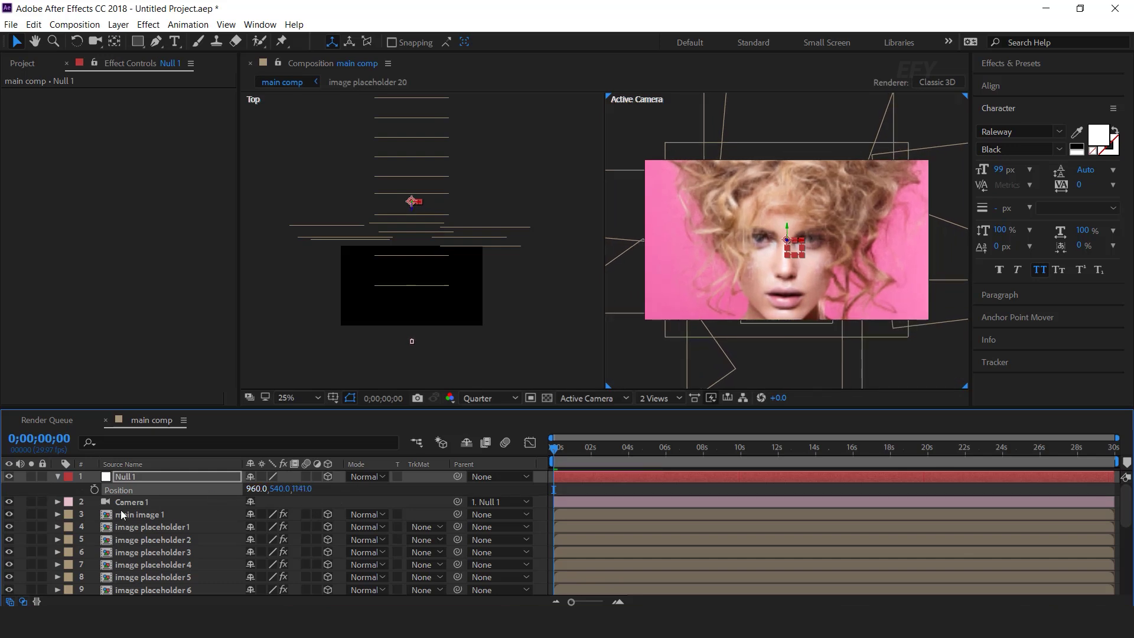
{"action": "left_click", "coordinate": [94, 490]}
Step: Keyframe the null's Z position at 148 at frame 10 so the camera pulls back from the main image
{"action": "left_click", "coordinate": [617, 602]}
{"action": "left_click", "coordinate": [618, 602]}
{"action": "left_click", "coordinate": [617, 602]}
{"action": "left_click", "coordinate": [618, 602]}
{"action": "left_click_drag", "start_coordinate": [558, 450], "coordinate": [609, 453]}
{"action": "left_click_drag", "start_coordinate": [304, 488], "coordinate": [93, 499]}
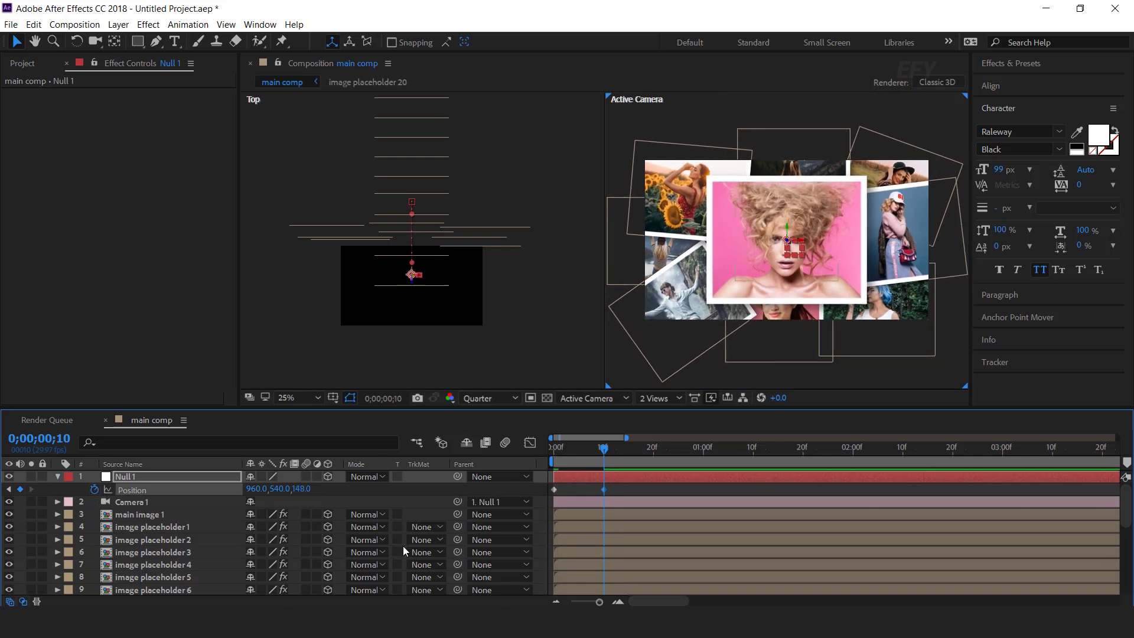
{"action": "left_click_drag", "start_coordinate": [604, 462], "coordinate": [559, 452]}
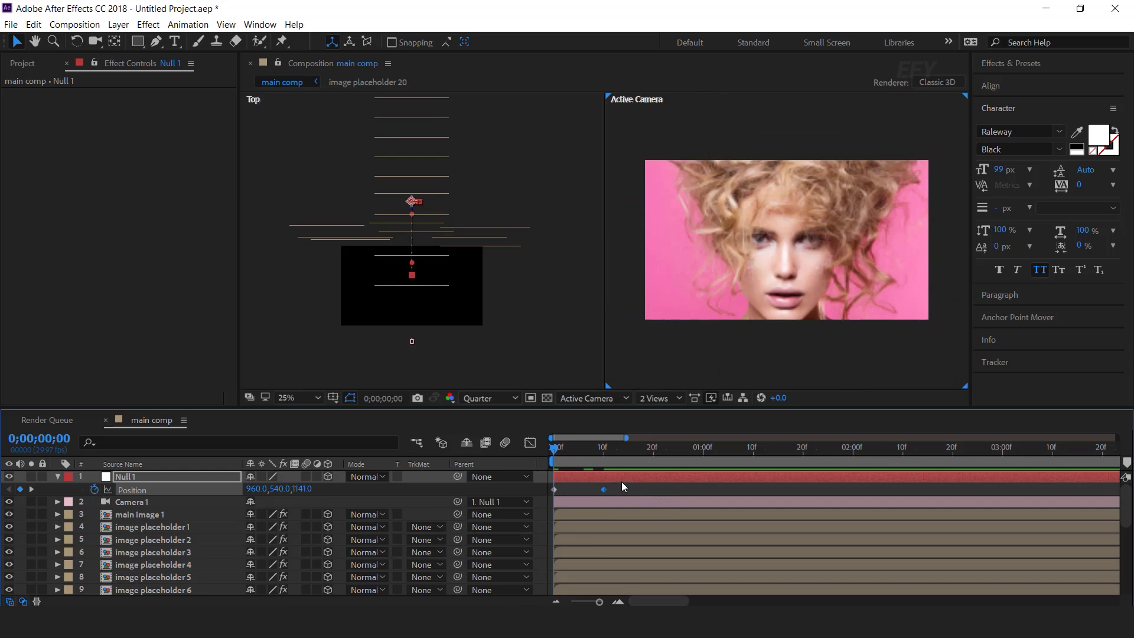
{"action": "left_click", "coordinate": [600, 446]}
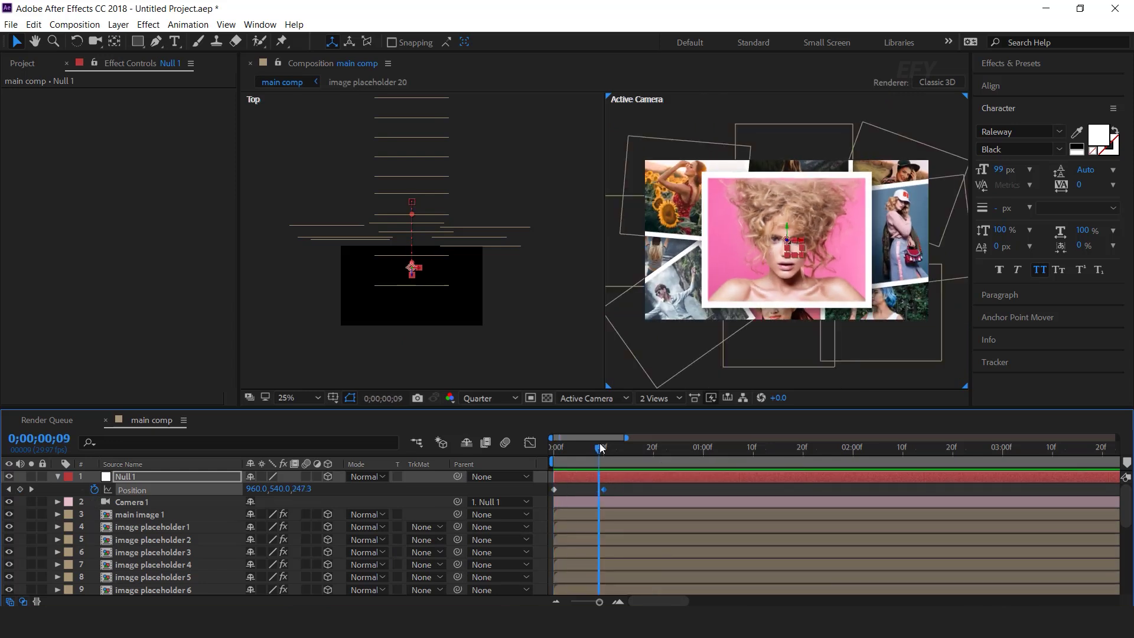
Step: Hold the null's position with a keyframe at 1 second, and keyframe its Z position at 239.7 at 0;00;01;03
{"action": "left_click_drag", "start_coordinate": [602, 448], "coordinate": [707, 451]}
{"action": "left_click", "coordinate": [21, 489]}
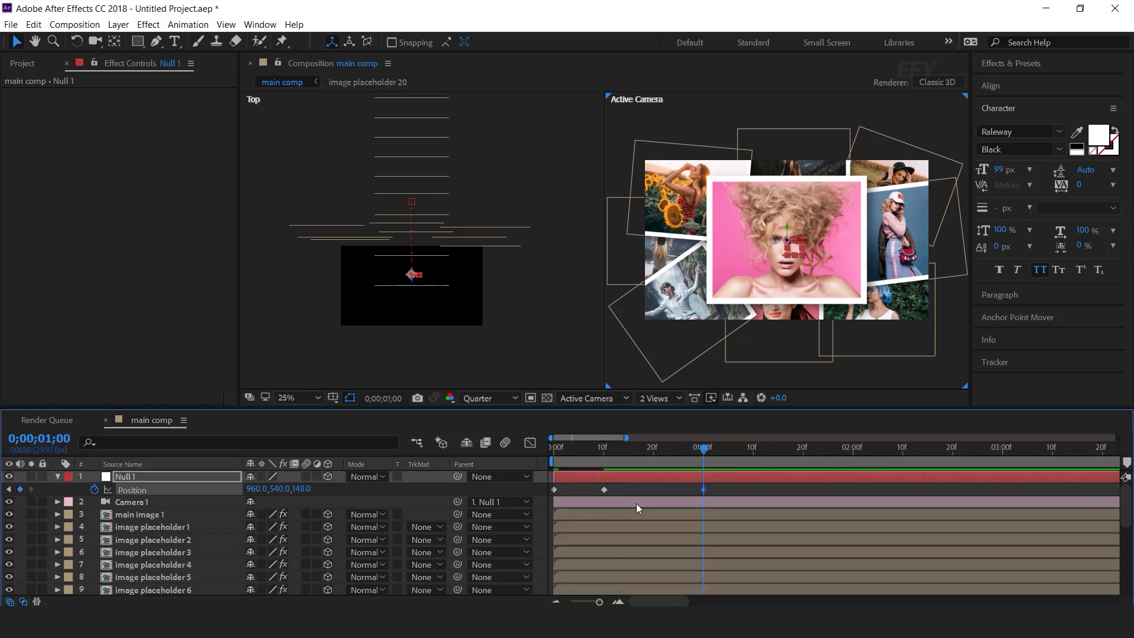
{"action": "left_click_drag", "start_coordinate": [704, 449], "coordinate": [720, 449]}
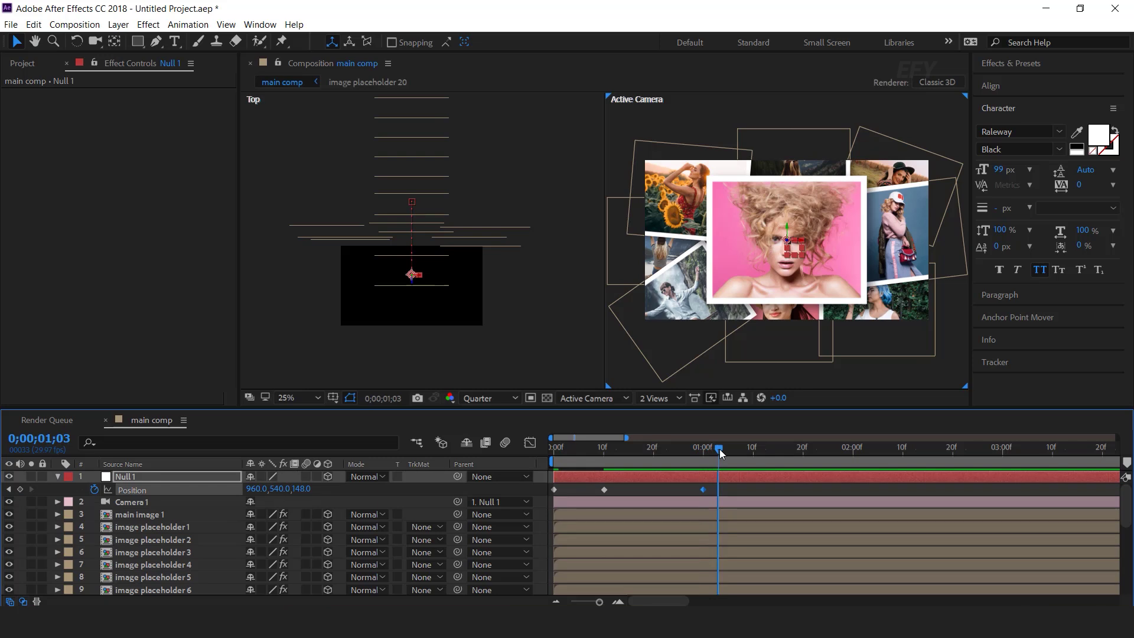
{"action": "left_click_drag", "start_coordinate": [347, 489], "coordinate": [982, 490]}
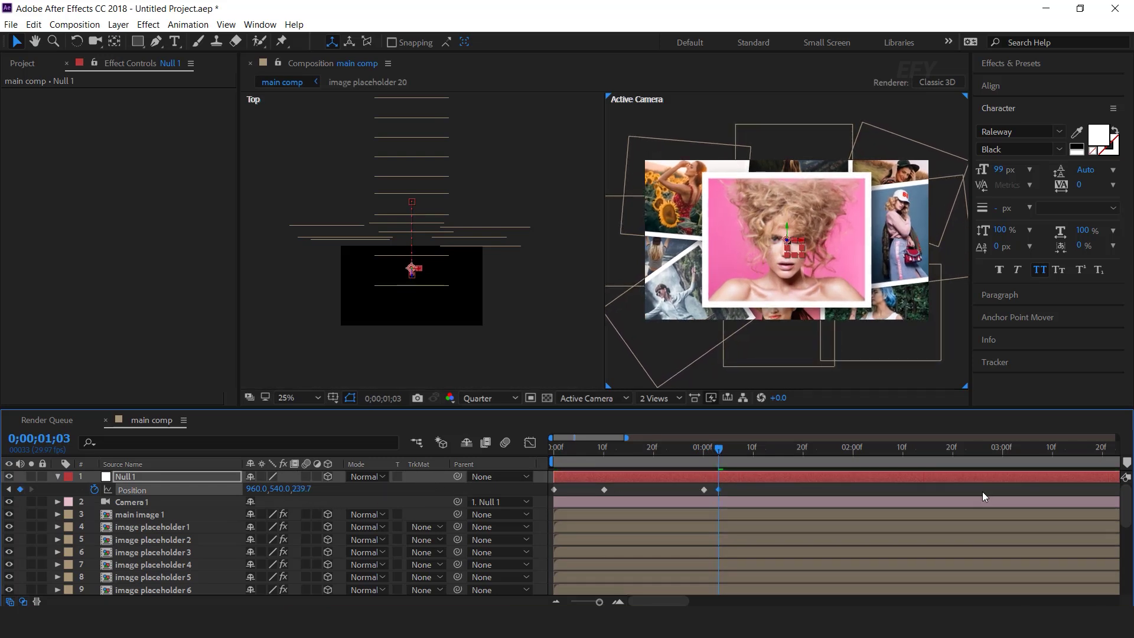
{"action": "key", "text": "space"}
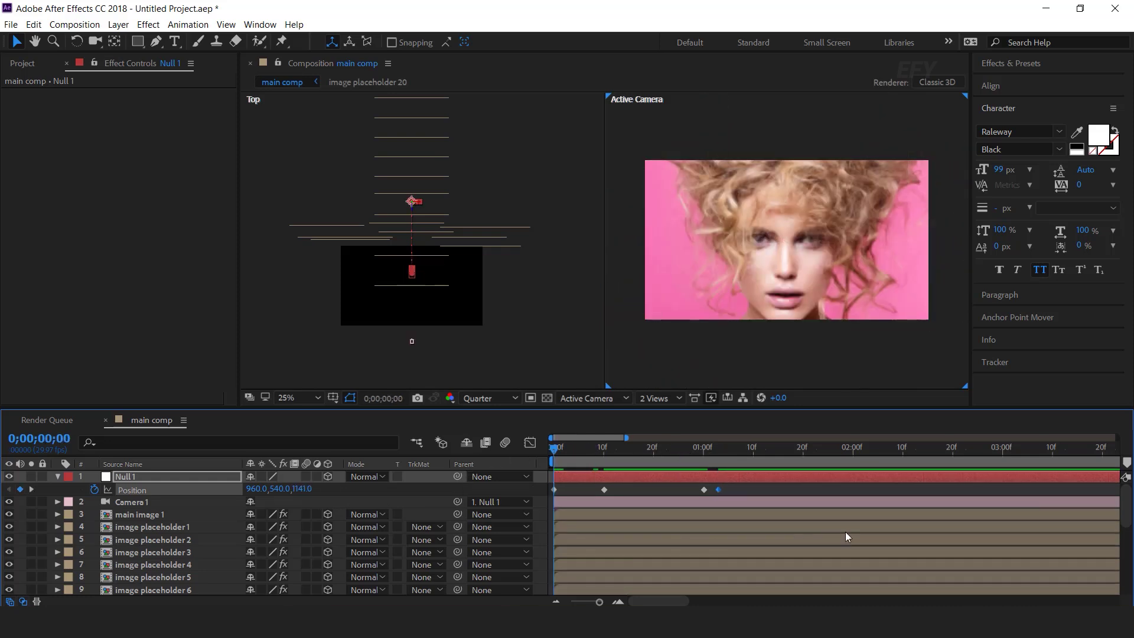
{"action": "key", "text": "space"}
Step: Add a keyframe at 3 seconds that holds the null's current position
{"action": "left_click_drag", "start_coordinate": [603, 448], "coordinate": [793, 453]}
{"action": "key", "text": "minus"}
{"action": "key", "text": "minus"}
{"action": "key", "text": "space"}
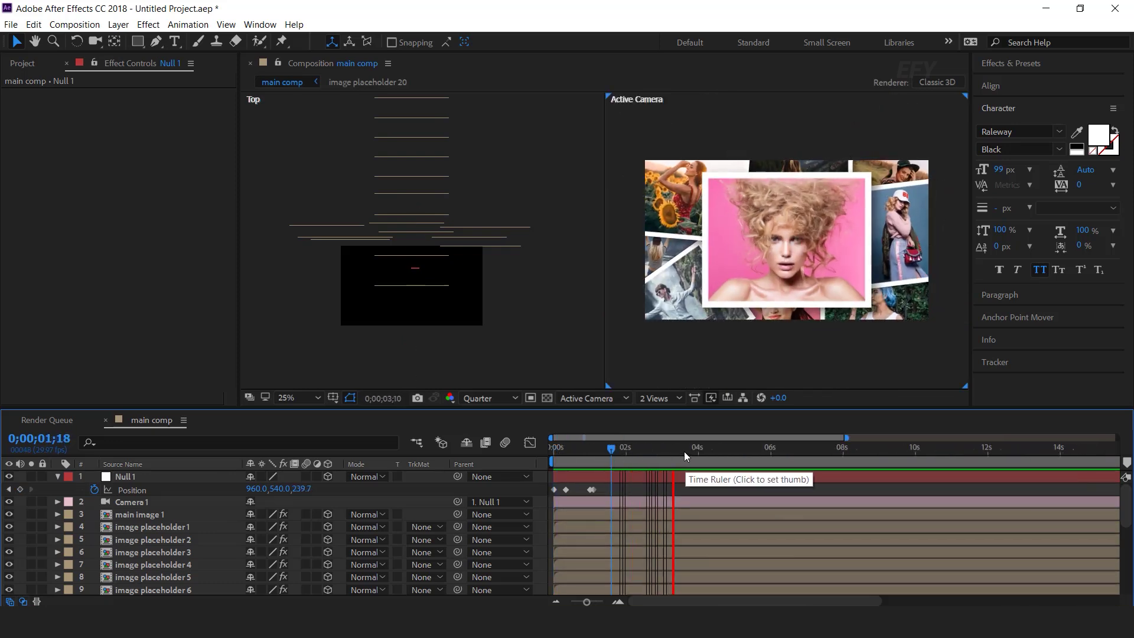
{"action": "left_click", "coordinate": [684, 451]}
{"action": "left_click", "coordinate": [617, 601]}
{"action": "left_click", "coordinate": [770, 449]}
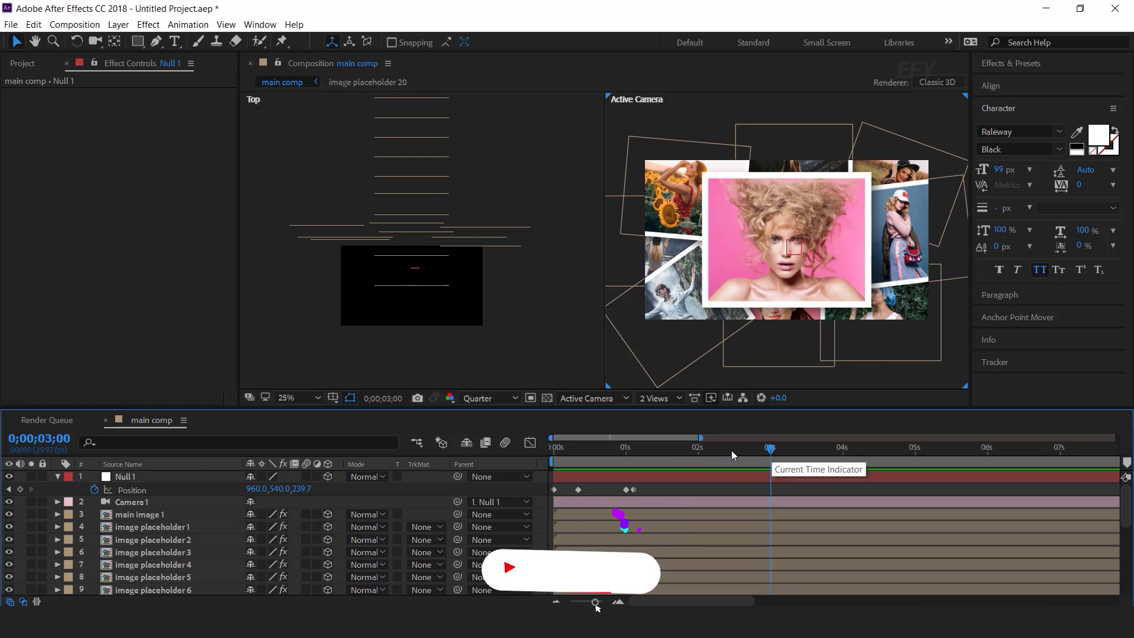
{"action": "left_click", "coordinate": [20, 489]}
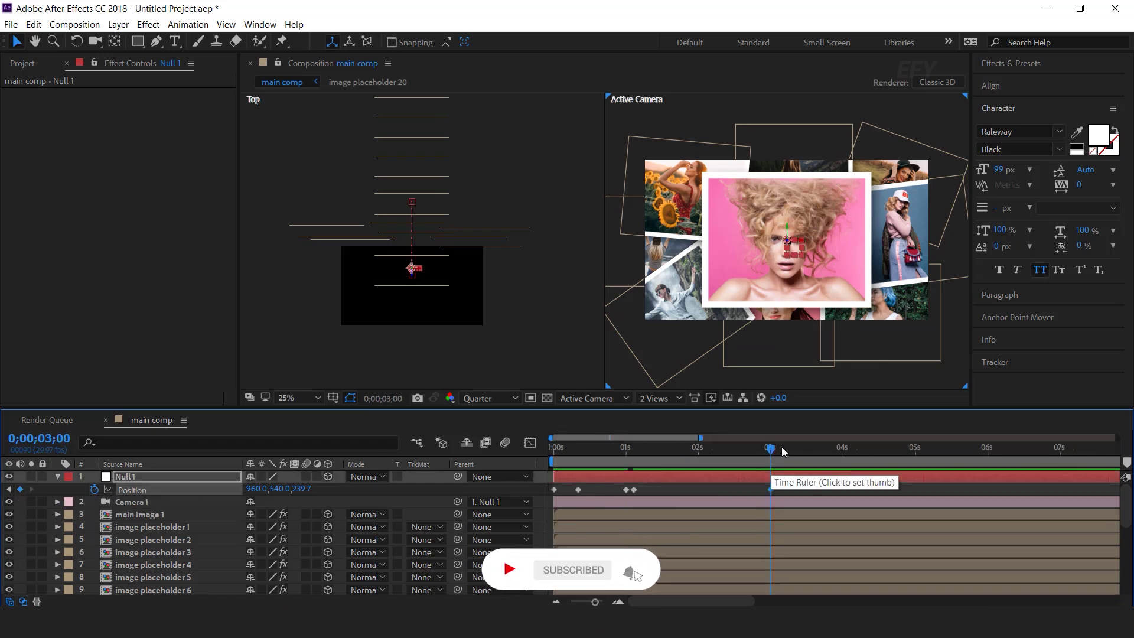
Step: Keyframe the null's Z position at 5804.7 at 0;00;03;10 to send the camera forward through the photo stack
{"action": "left_click_drag", "start_coordinate": [771, 451], "coordinate": [797, 451]}
{"action": "key", "text": "equal"}
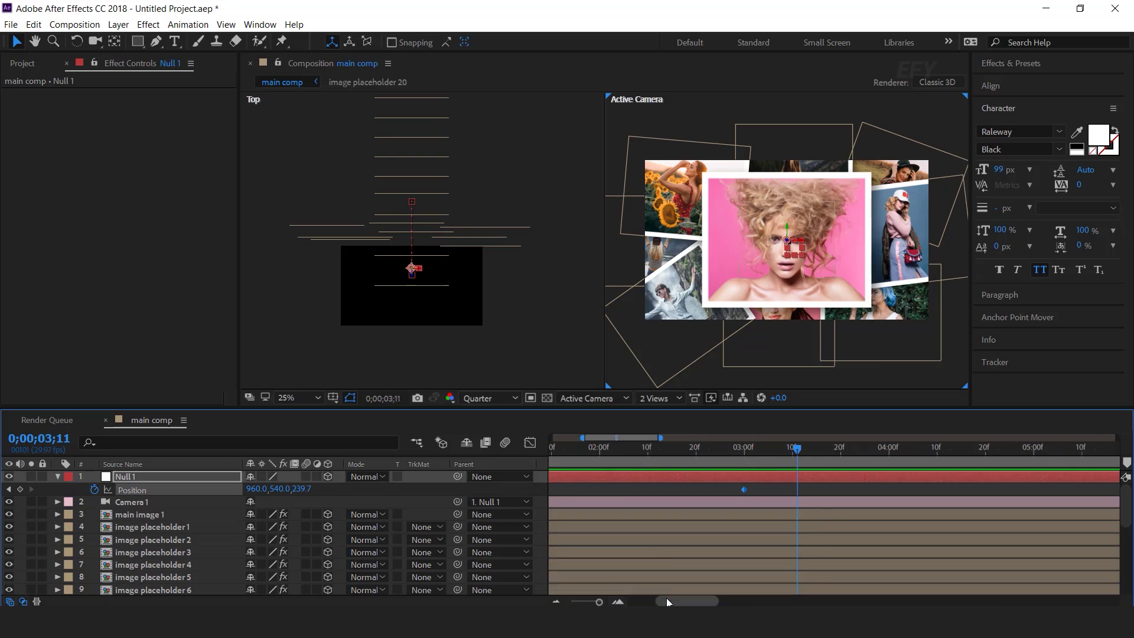
{"action": "left_click_drag", "start_coordinate": [671, 601], "coordinate": [664, 603]}
{"action": "mouse_move", "coordinate": [870, 450]}
{"action": "left_mouse_down"}
{"action": "mouse_move", "coordinate": [816, 450]}
{"action": "mouse_move", "coordinate": [866, 452]}
{"action": "left_mouse_up"}
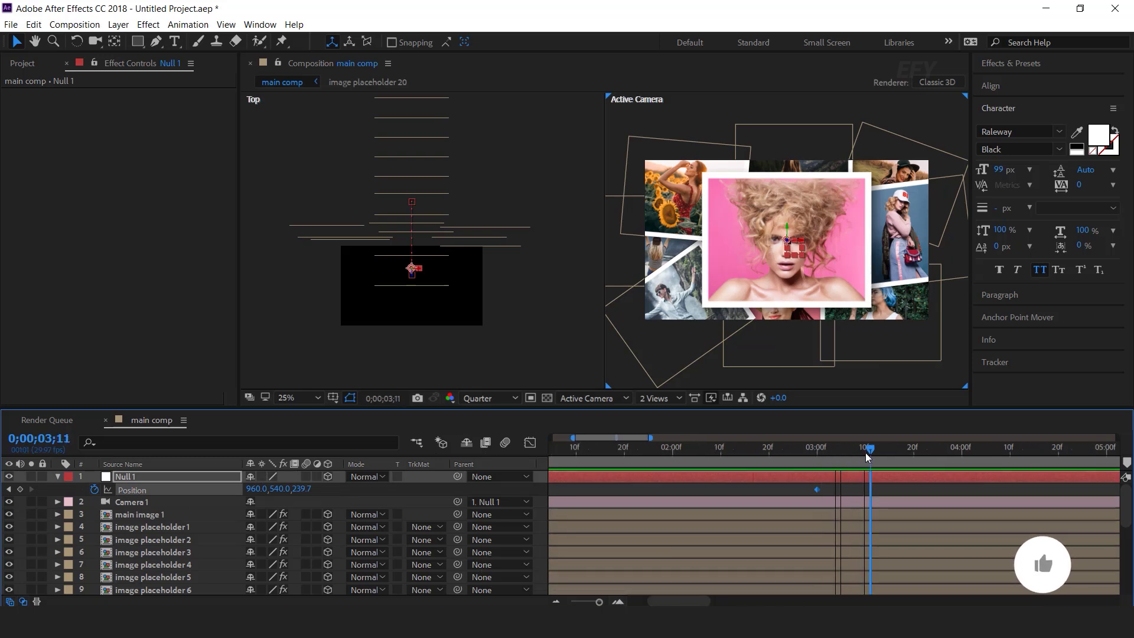
{"action": "left_click_drag", "start_coordinate": [298, 489], "coordinate": [1017, 502]}
{"action": "left_click_drag", "start_coordinate": [537, 276], "coordinate": [531, 336]}
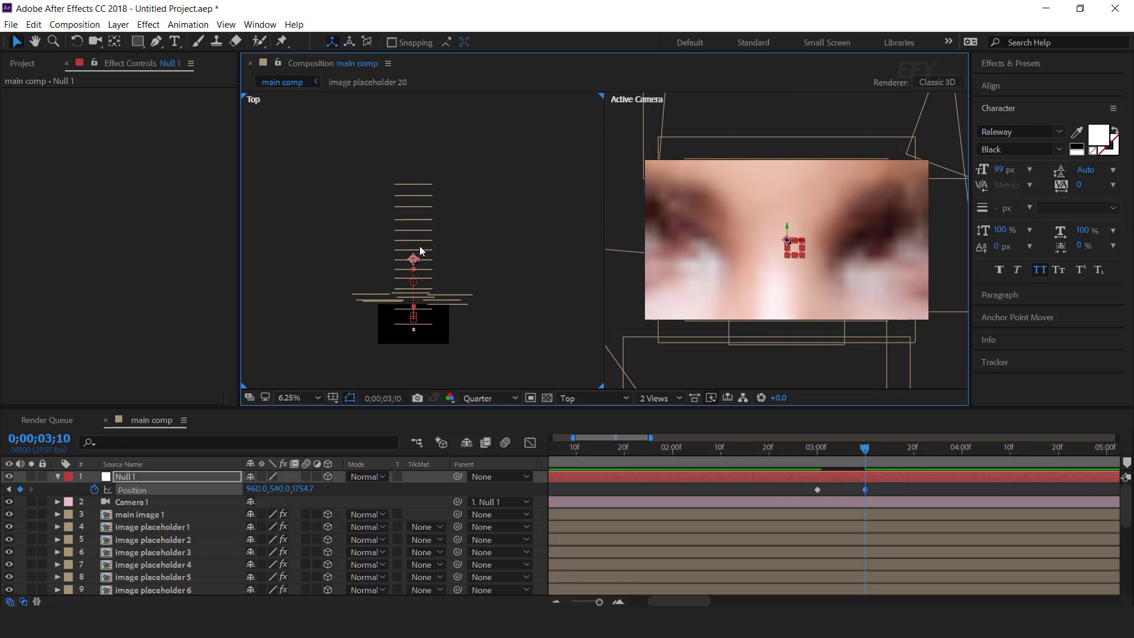
{"action": "left_click_drag", "start_coordinate": [329, 505], "coordinate": [622, 526]}
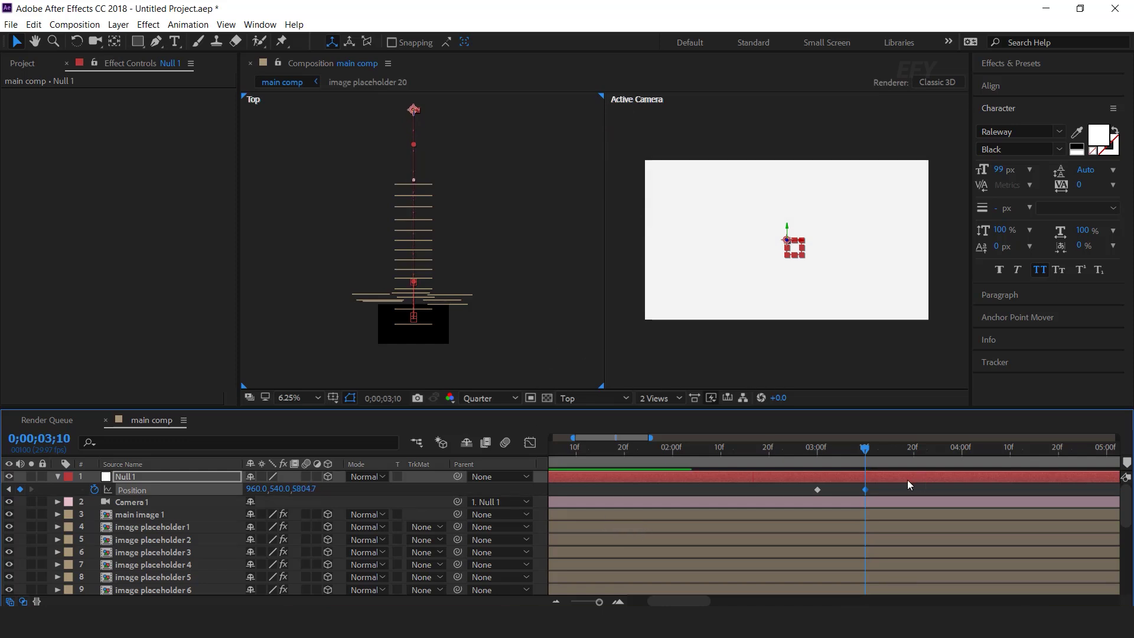
{"action": "scroll", "coordinate": [909, 510], "scroll_direction": "down", "scroll_amount": 2}
{"action": "key", "text": "Home"}
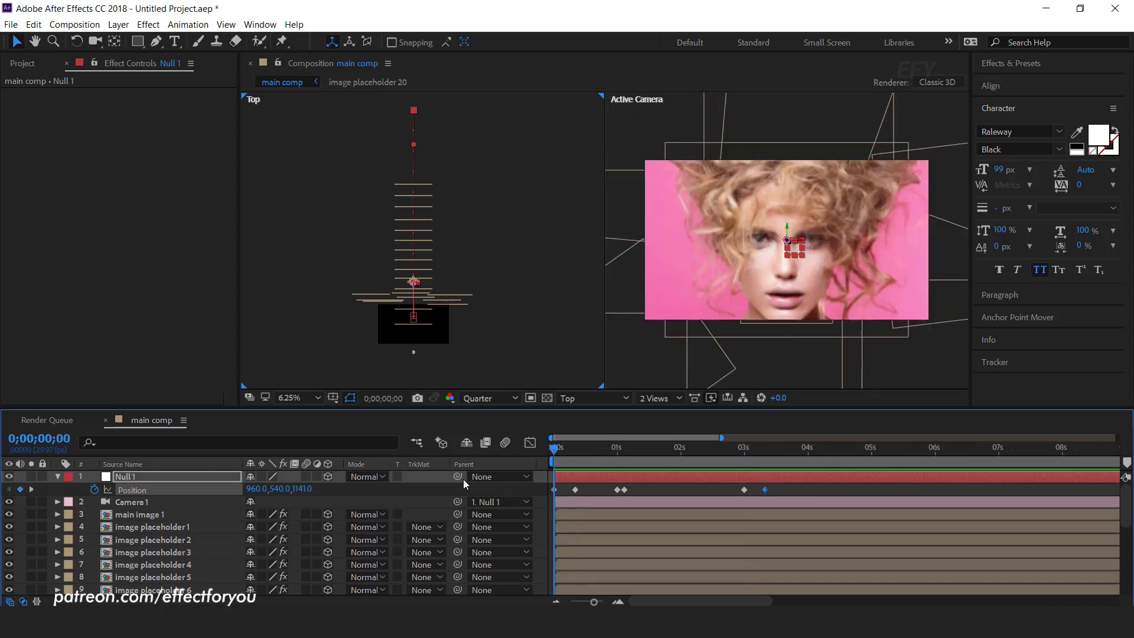
Step: Retime the null's last position keyframe to about 0;00;03;24 to slow the forward move, and preview the camera animation
{"action": "key", "text": "space"}
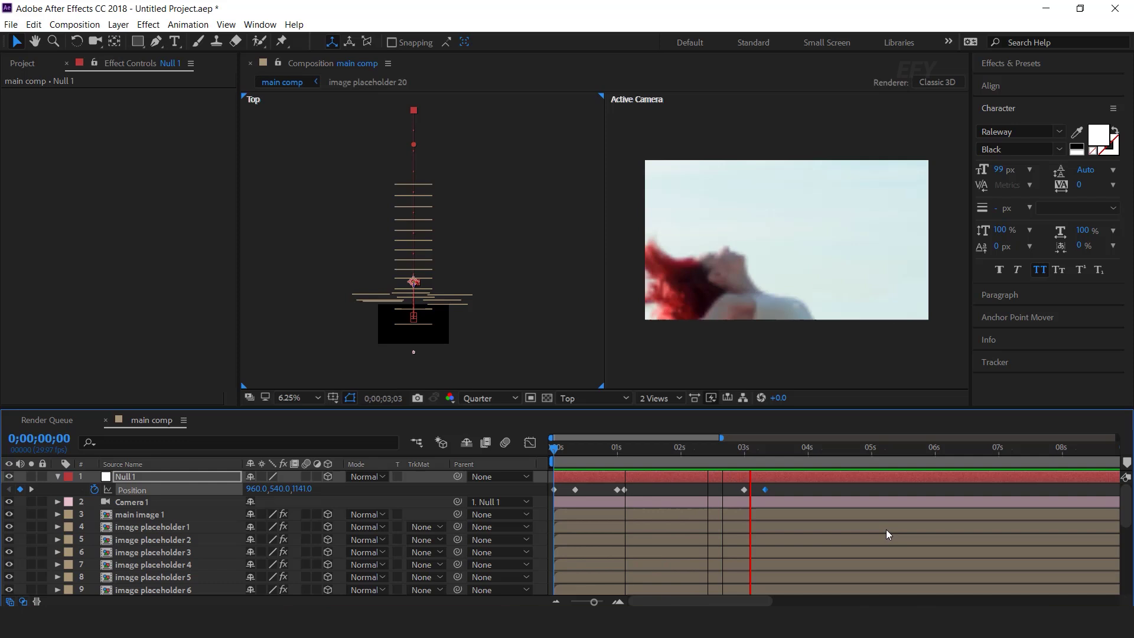
{"action": "left_click", "coordinate": [733, 447]}
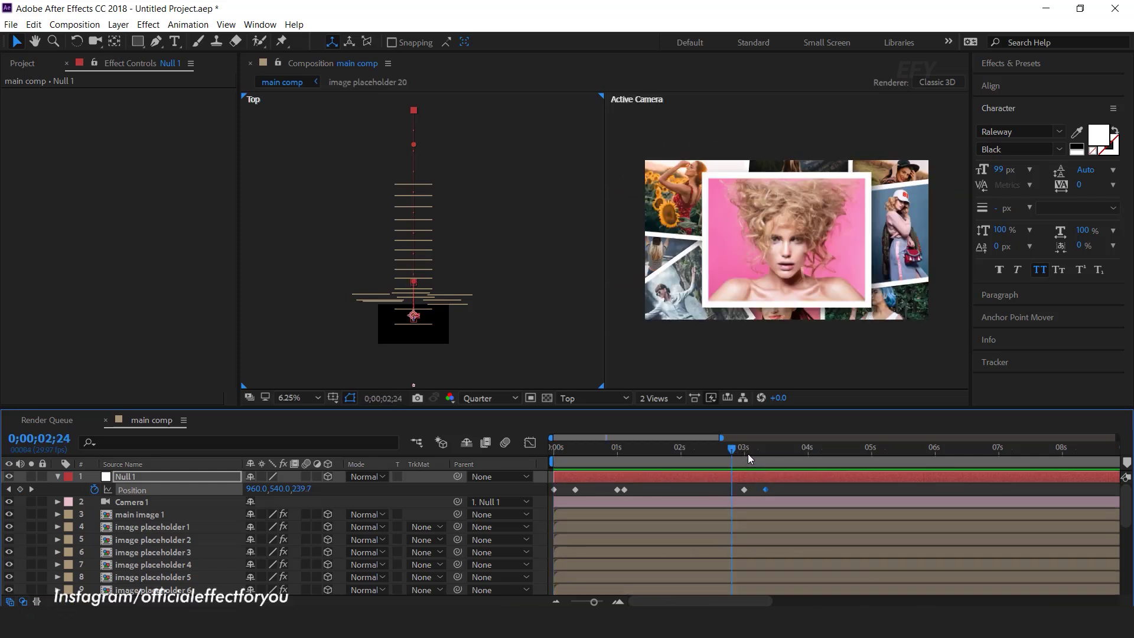
{"action": "left_click", "coordinate": [748, 453]}
{"action": "key", "text": "equal"}
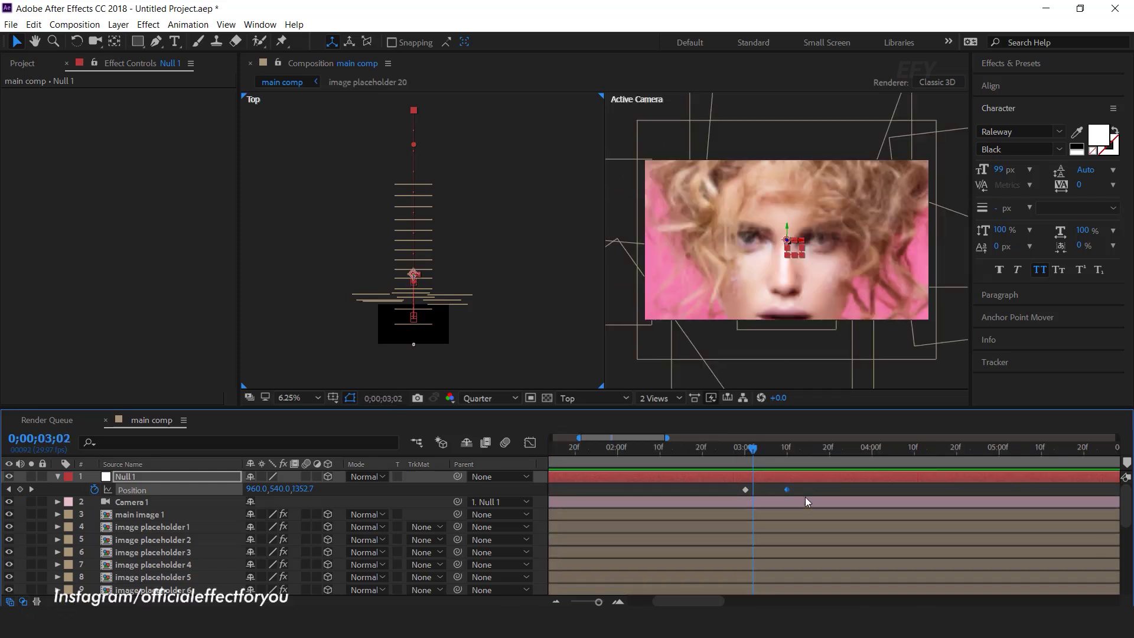
{"action": "left_click_drag", "start_coordinate": [788, 490], "coordinate": [847, 490]}
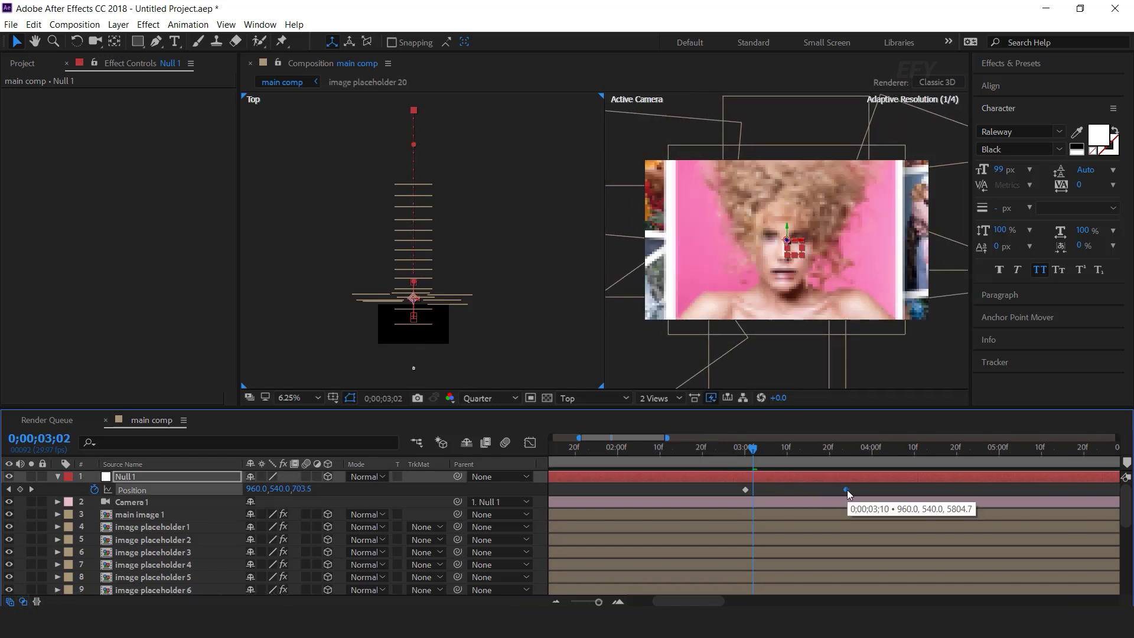
{"action": "key", "text": "minus"}
{"action": "left_click", "coordinate": [750, 451]}
{"action": "key", "text": "space"}
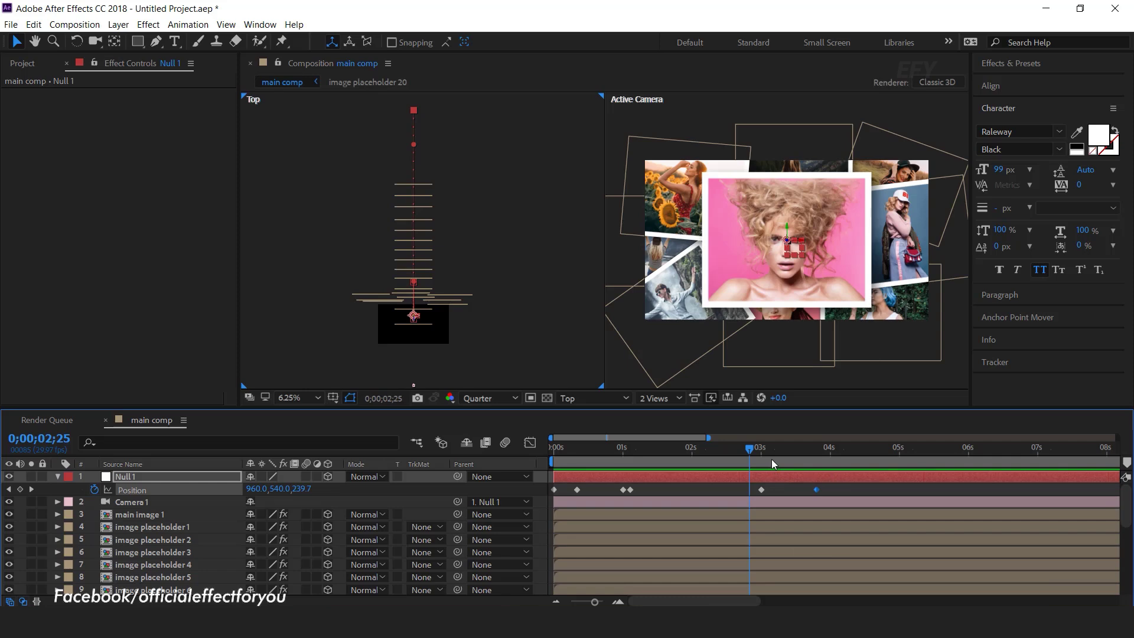
{"action": "left_click_drag", "start_coordinate": [774, 456], "coordinate": [814, 459]}
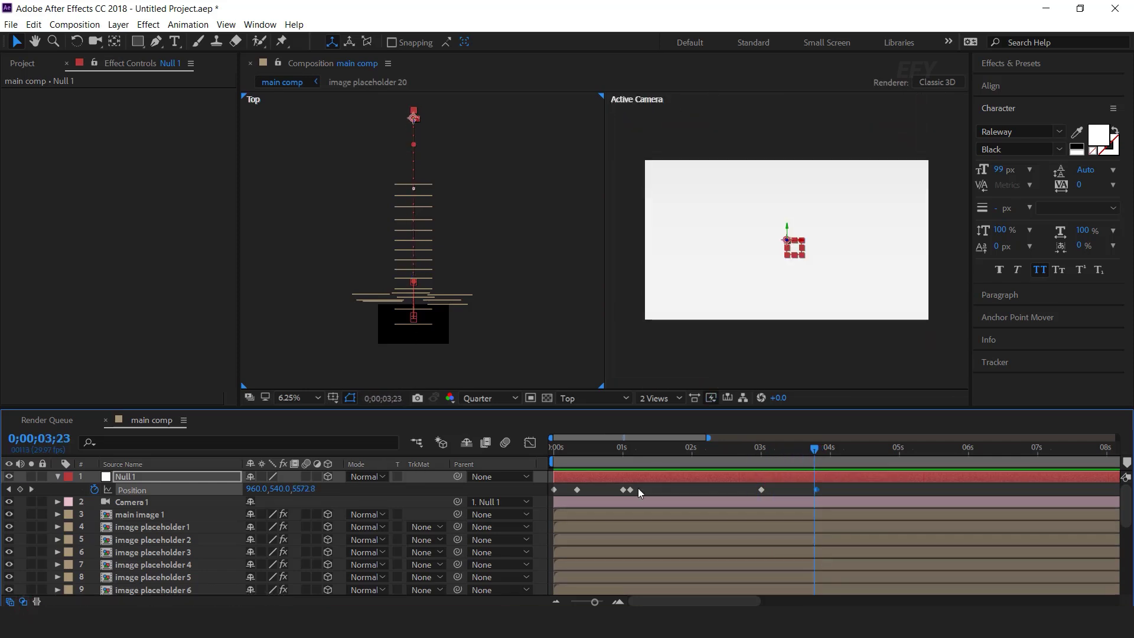
Step: Apply Easy Ease to all of the null's position keyframes and preview the smoothed motion
{"action": "key", "text": "minus"}
{"action": "key", "text": "minus"}
{"action": "key", "text": "equal"}
{"action": "left_click_drag", "start_coordinate": [738, 484], "coordinate": [533, 495]}
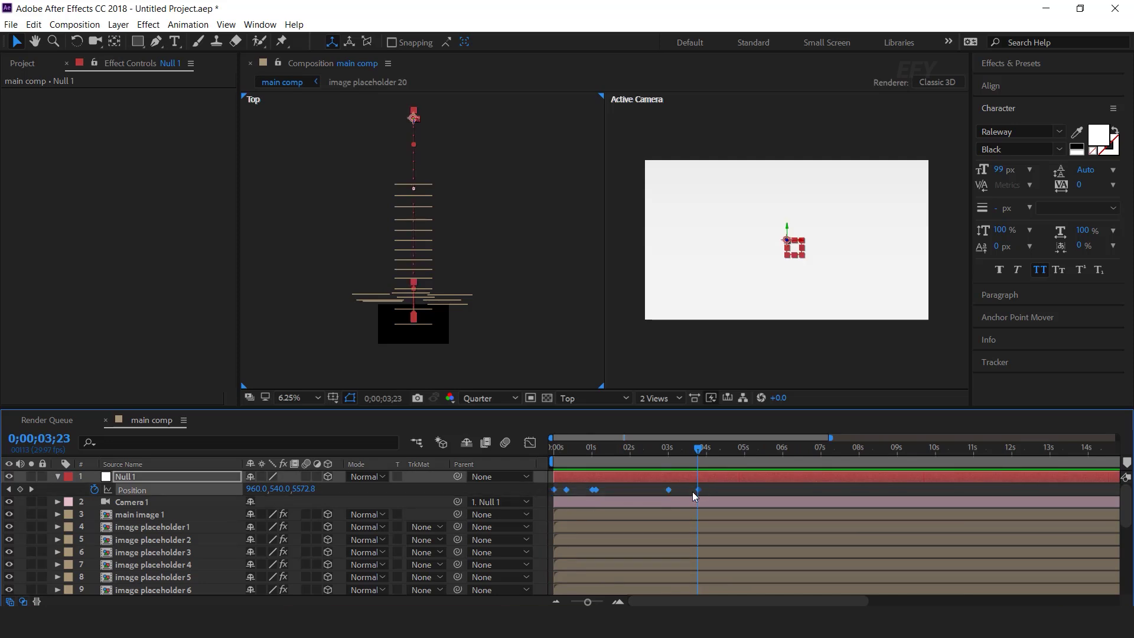
{"action": "right_click", "coordinate": [669, 490]}
{"action": "mouse_move", "coordinate": [762, 478]}
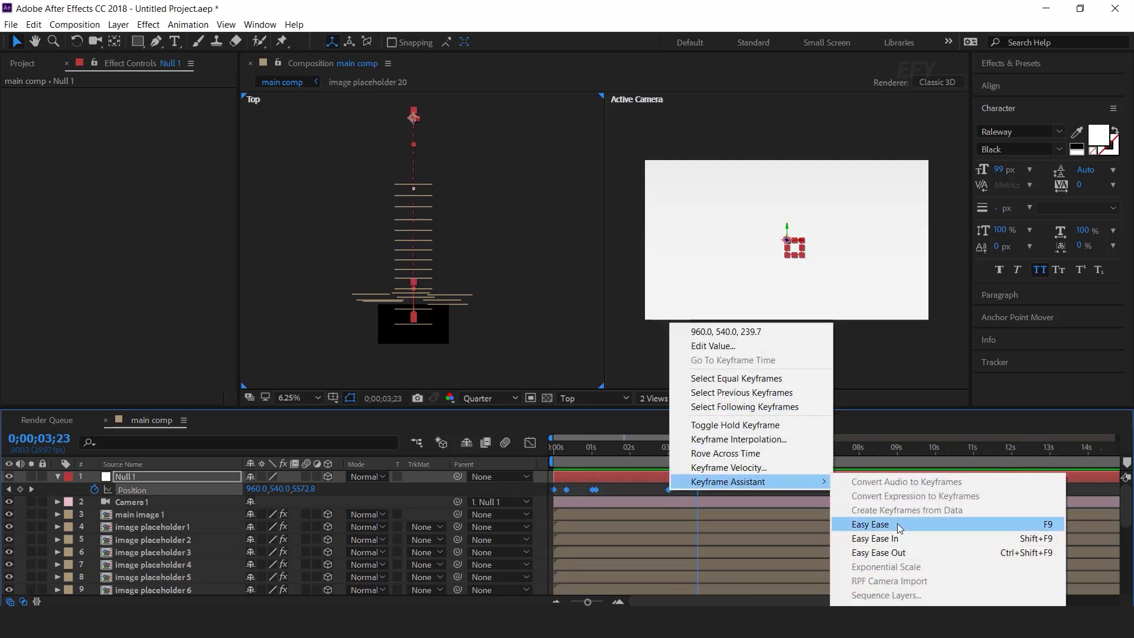
{"action": "left_click", "coordinate": [897, 523]}
{"action": "left_click", "coordinate": [713, 488]}
{"action": "key", "text": "space"}
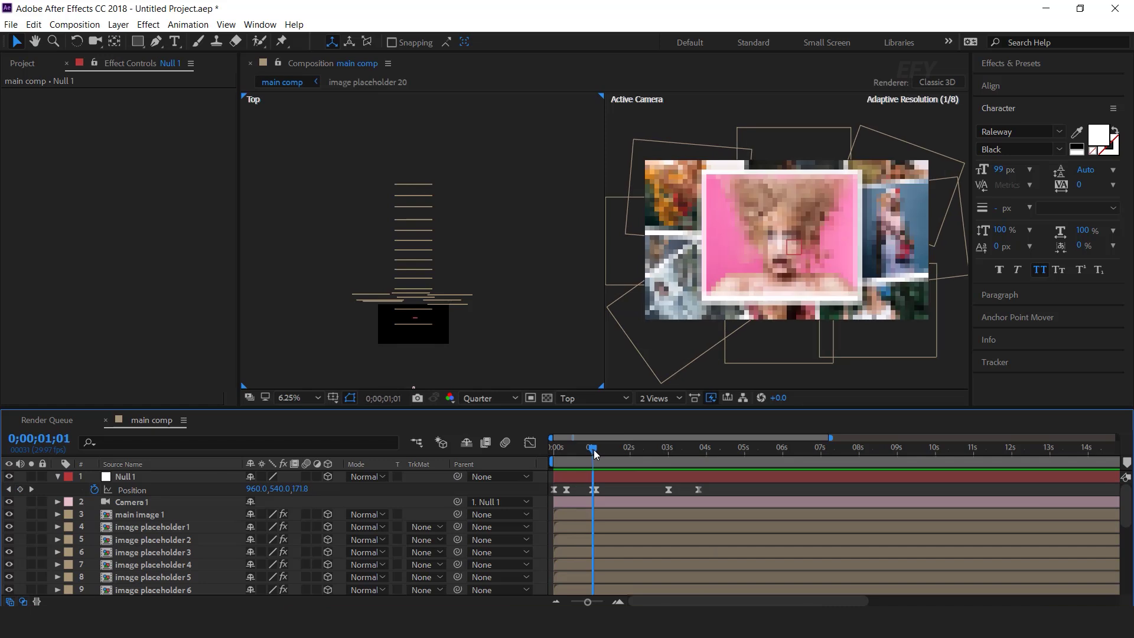
Step: Add the expression wiggle(1,40) to Camera 1's Point of Interest and copy the expression text
{"action": "left_click", "coordinate": [144, 502]}
{"action": "left_click", "coordinate": [57, 500]}
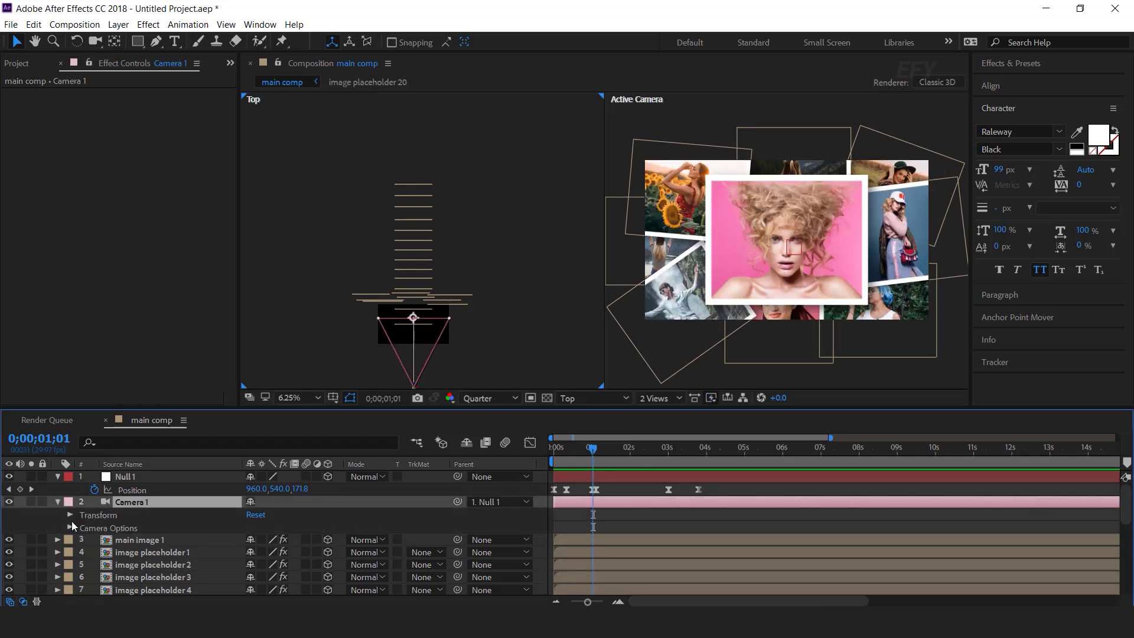
{"action": "left_click", "coordinate": [70, 513]}
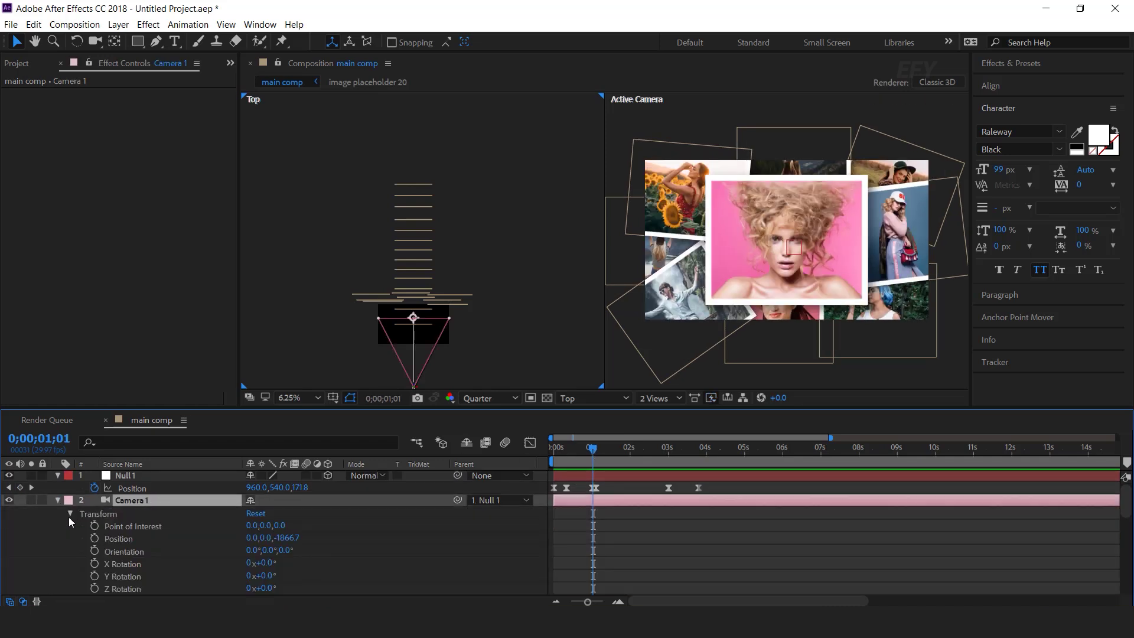
{"action": "left_click", "coordinate": [624, 517]}
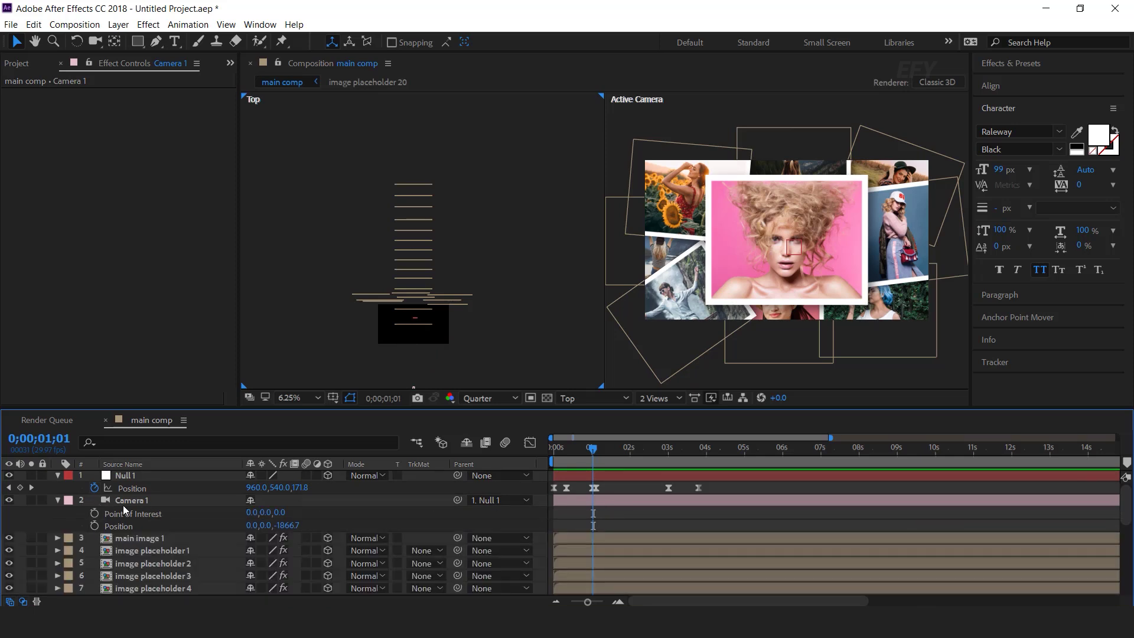
{"action": "left_click", "coordinate": [94, 512], "text": "alt"}
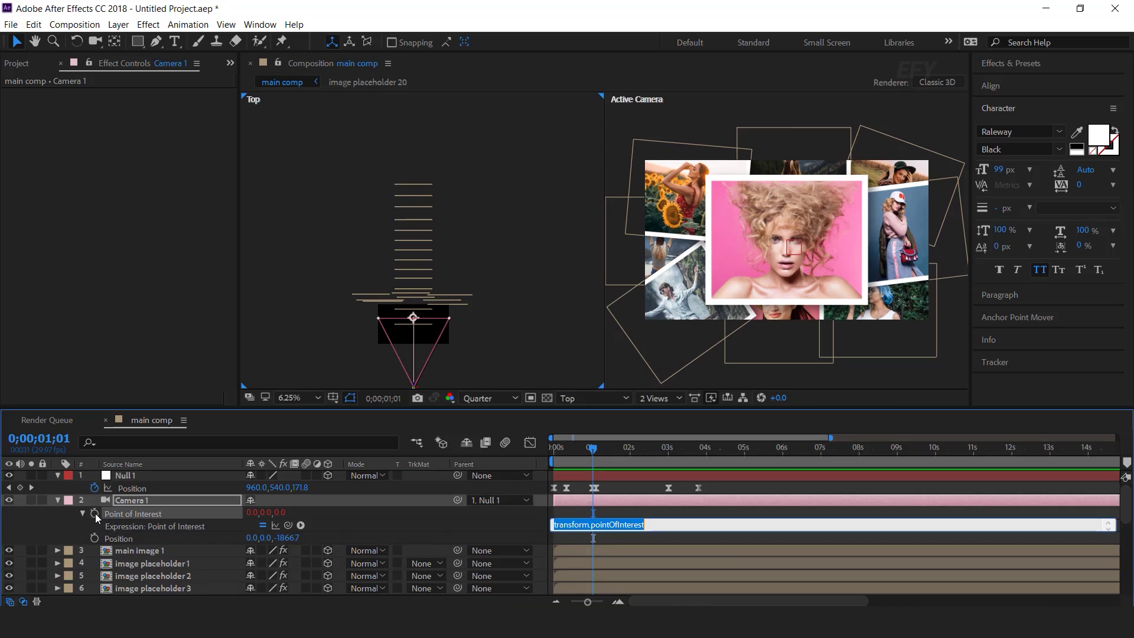
{"action": "type", "text": "wiggle(1,40"}
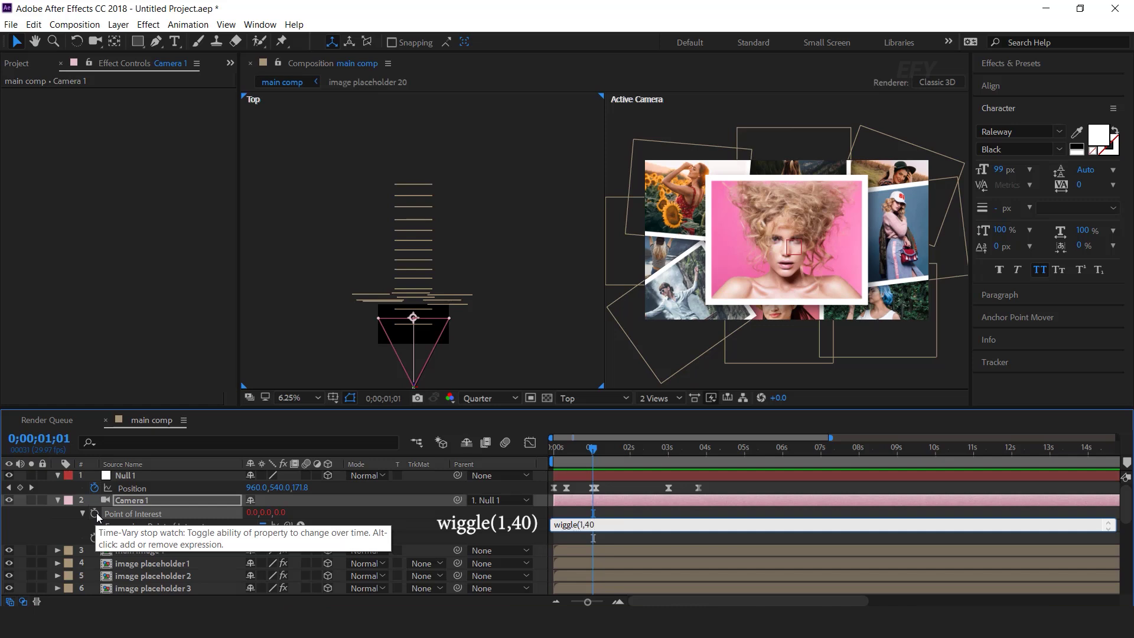
{"action": "key", "text": "ctrl+a"}
{"action": "key", "text": "ctrl+c"}
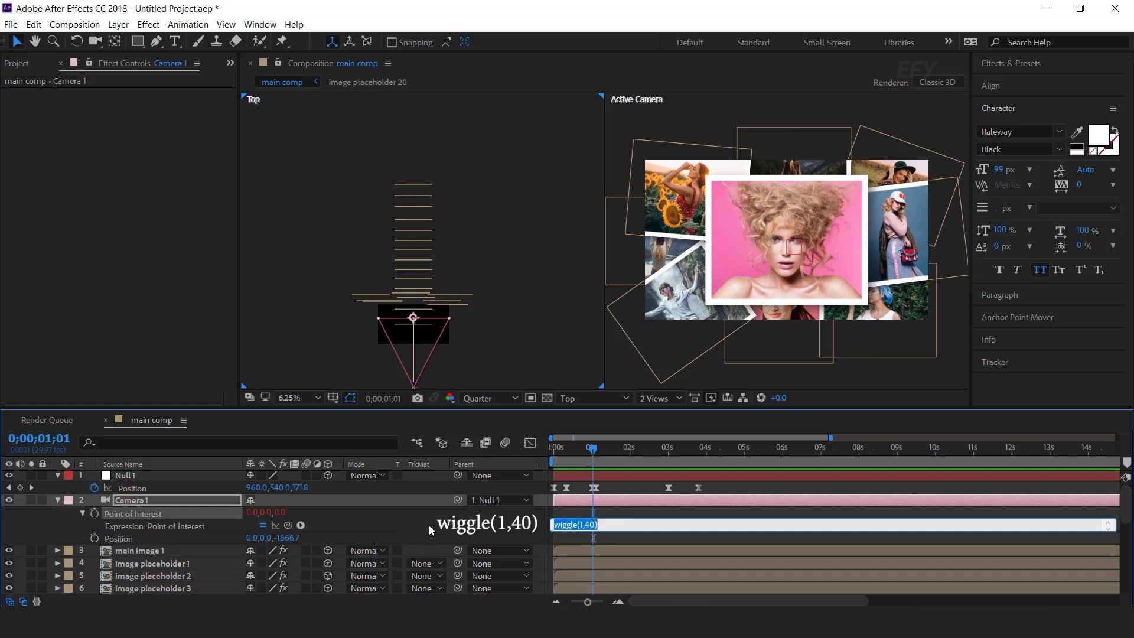
{"action": "left_click", "coordinate": [594, 506]}
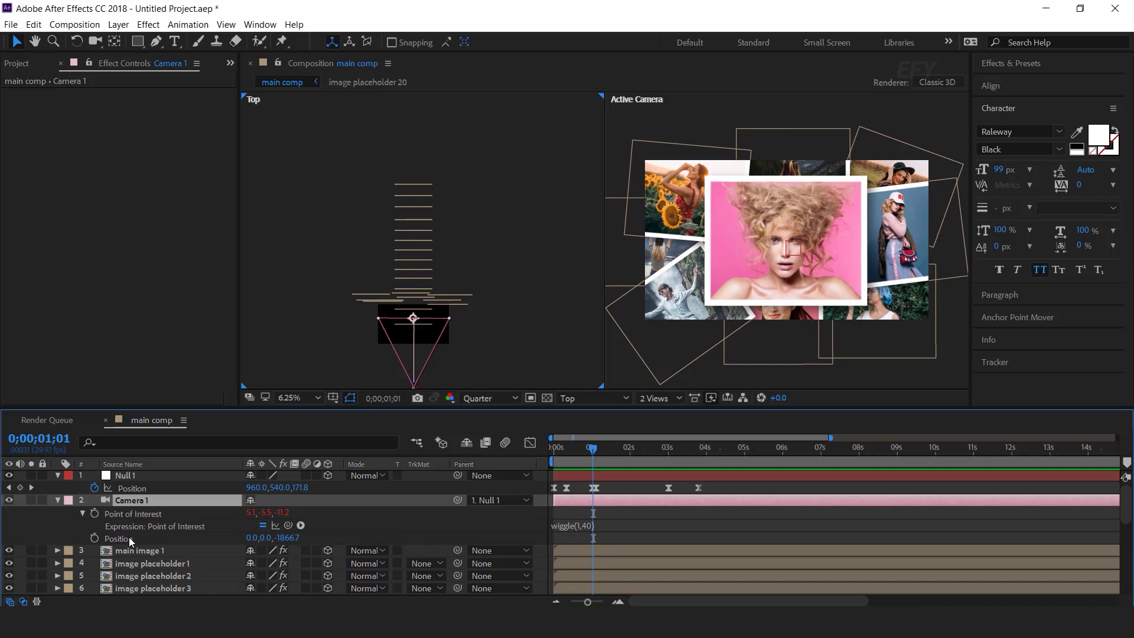
Step: Apply the copied wiggle(1,40) expression to Camera 1's Position and check the end of the camera move
{"action": "left_click", "coordinate": [95, 538], "text": "alt"}
{"action": "key", "text": "ctrl+v"}
{"action": "left_click", "coordinate": [641, 501]}
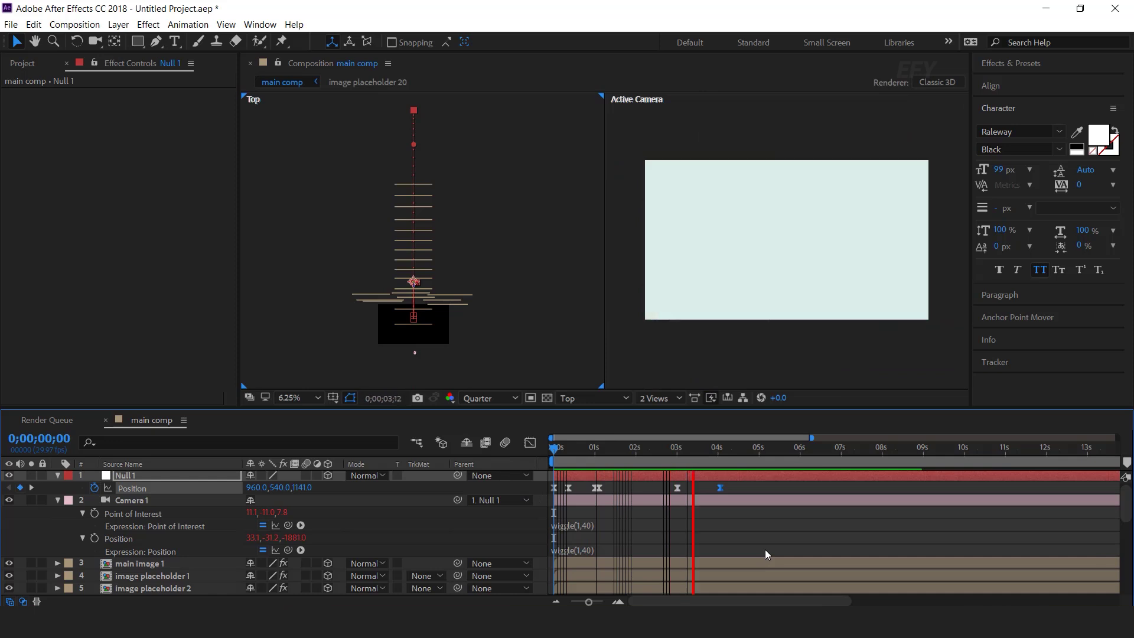
{"action": "left_click", "coordinate": [725, 448]}
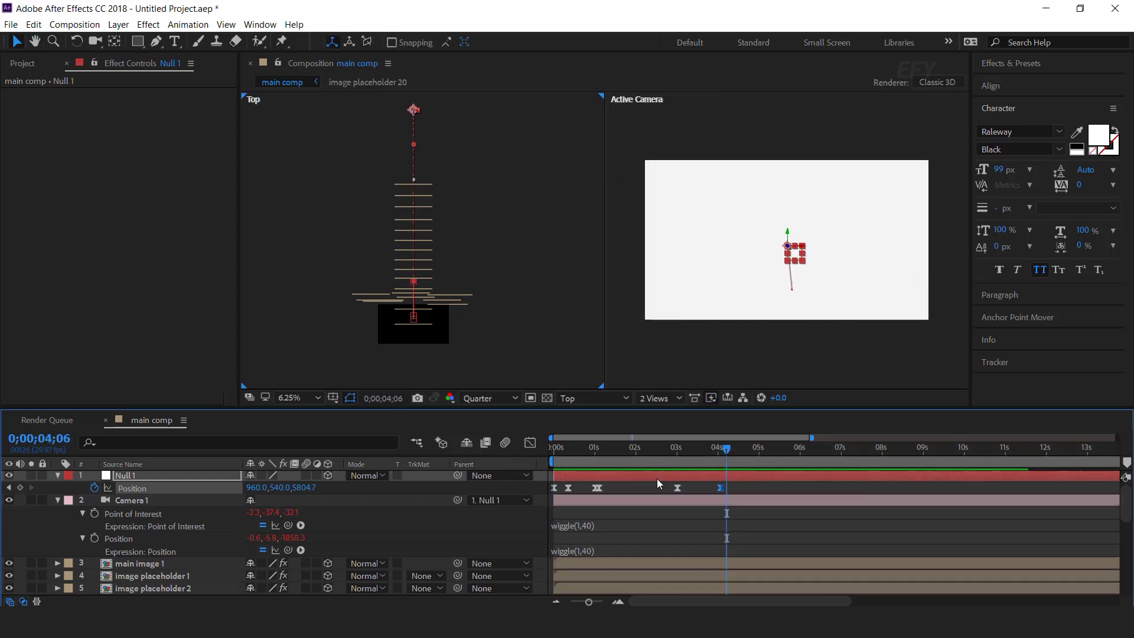
Step: Pre-compose all layers of the main comp into a new composition named scene 1
{"action": "left_click", "coordinate": [57, 501]}
{"action": "left_click", "coordinate": [58, 475]}
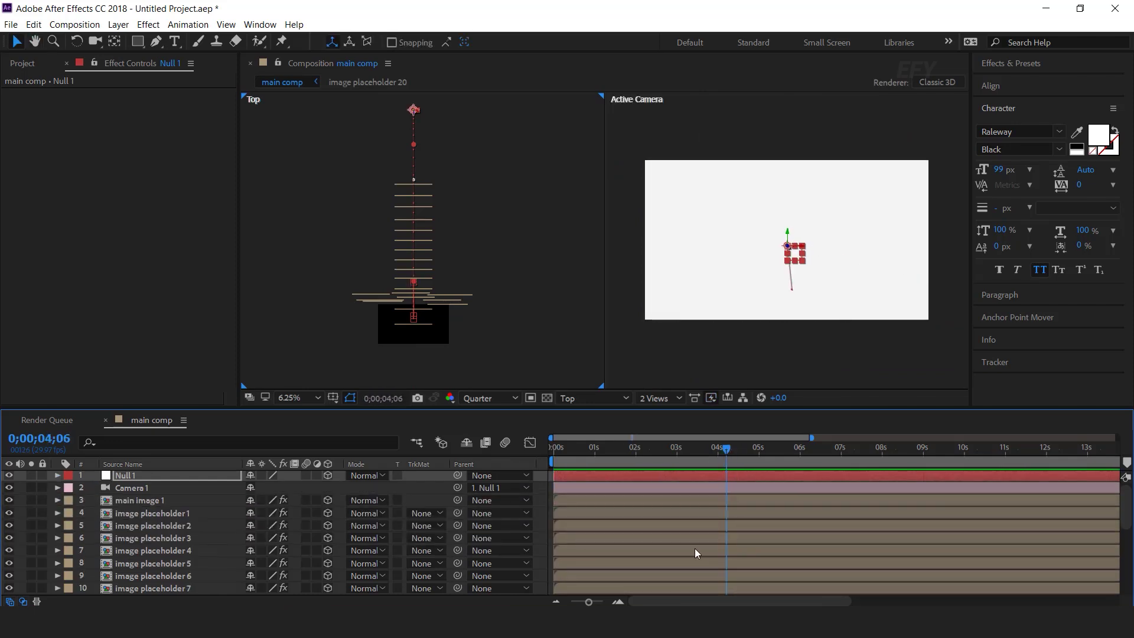
{"action": "key", "text": "ctrl+a"}
{"action": "right_click", "coordinate": [204, 539]}
{"action": "left_click", "coordinate": [248, 523]}
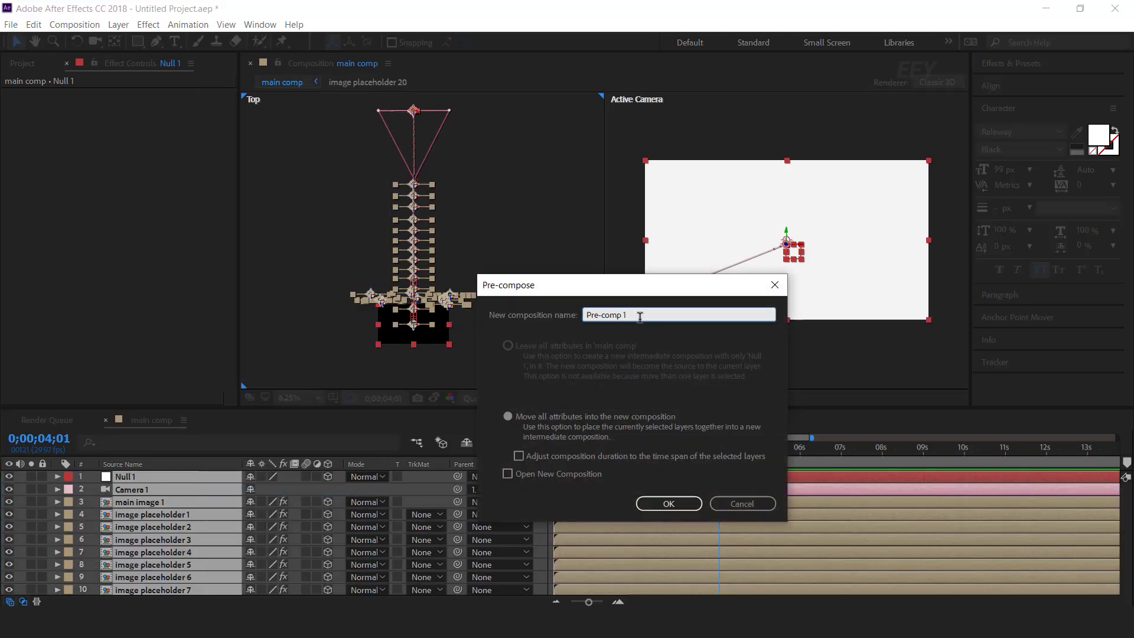
{"action": "type", "text": "scene"}
{"action": "key", "text": "Return"}
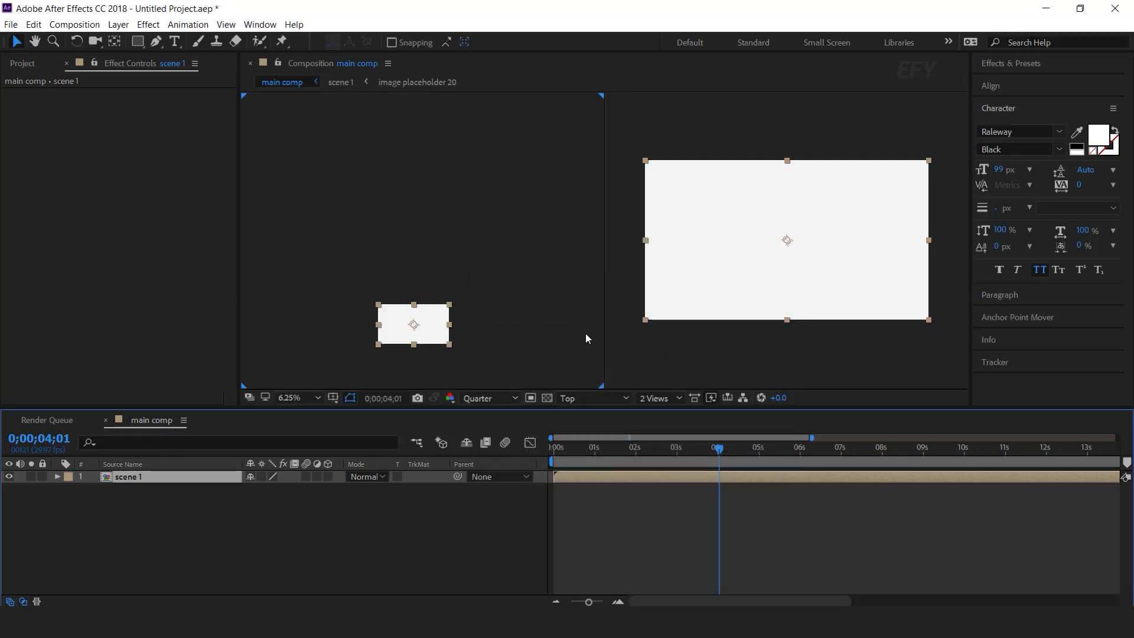
Step: Duplicate the scene 1 composition as scene 2 and place the copy above scene 1 in the main comp
{"action": "left_click", "coordinate": [25, 62]}
{"action": "scroll", "coordinate": [108, 327], "scroll_direction": "up", "scroll_amount": 5}
{"action": "scroll", "coordinate": [109, 327], "scroll_direction": "down", "scroll_amount": 6}
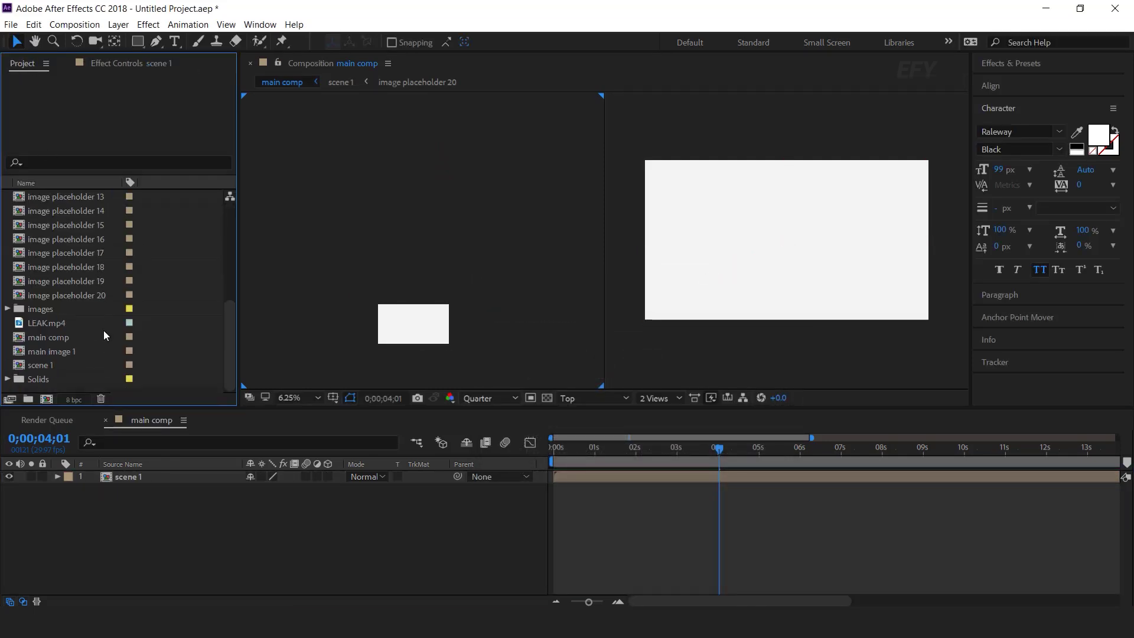
{"action": "left_click", "coordinate": [59, 365]}
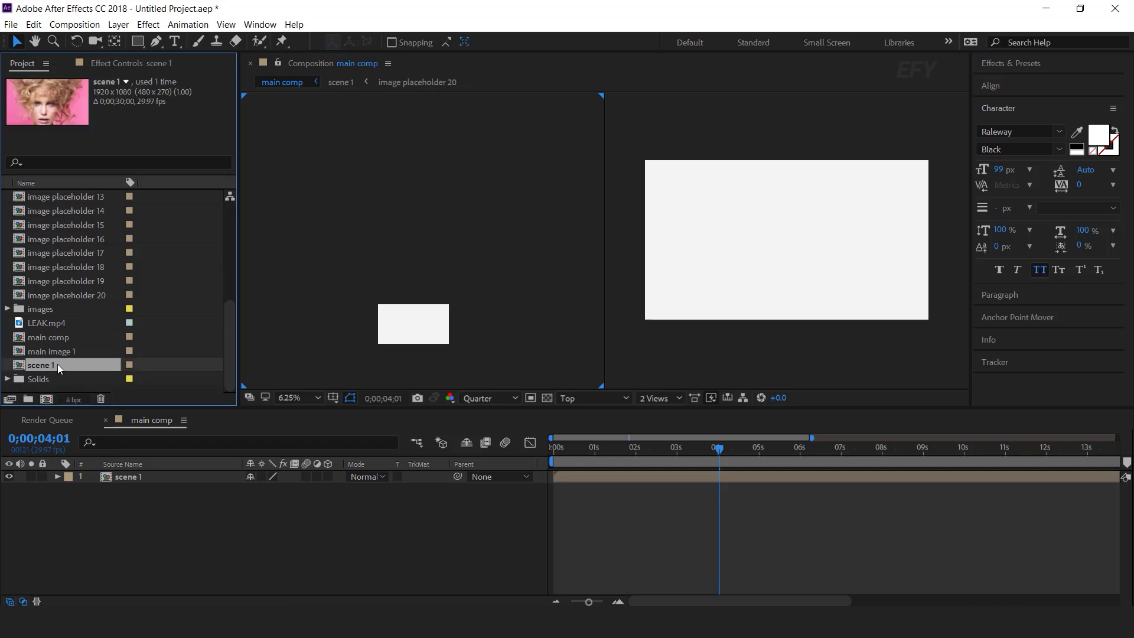
{"action": "key", "text": "ctrl+d"}
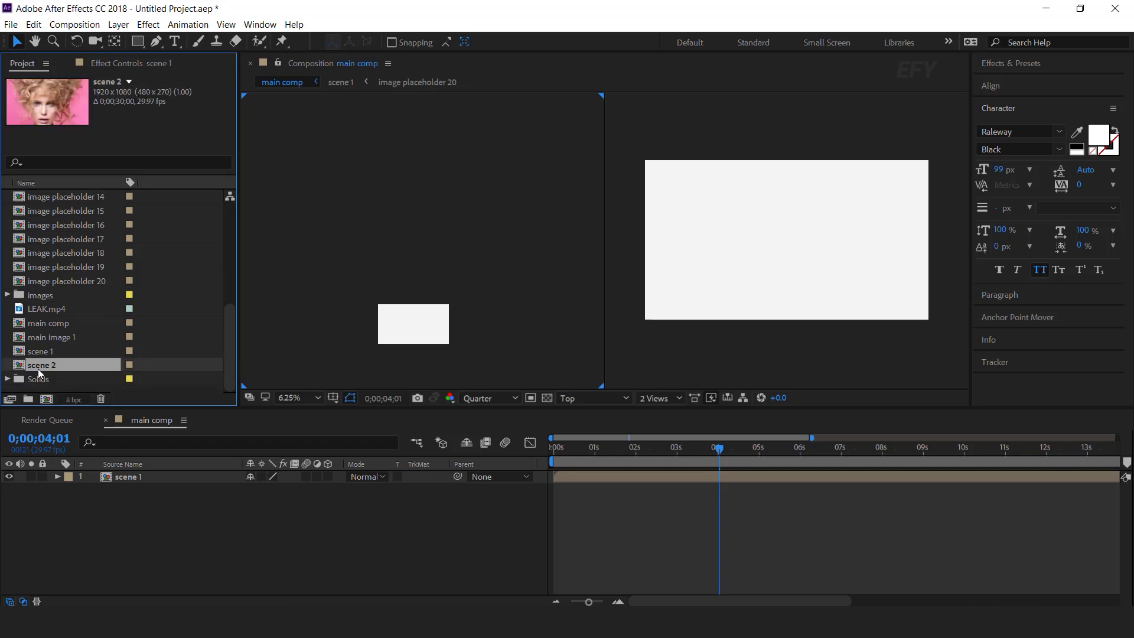
{"action": "left_click_drag", "start_coordinate": [40, 367], "coordinate": [230, 480]}
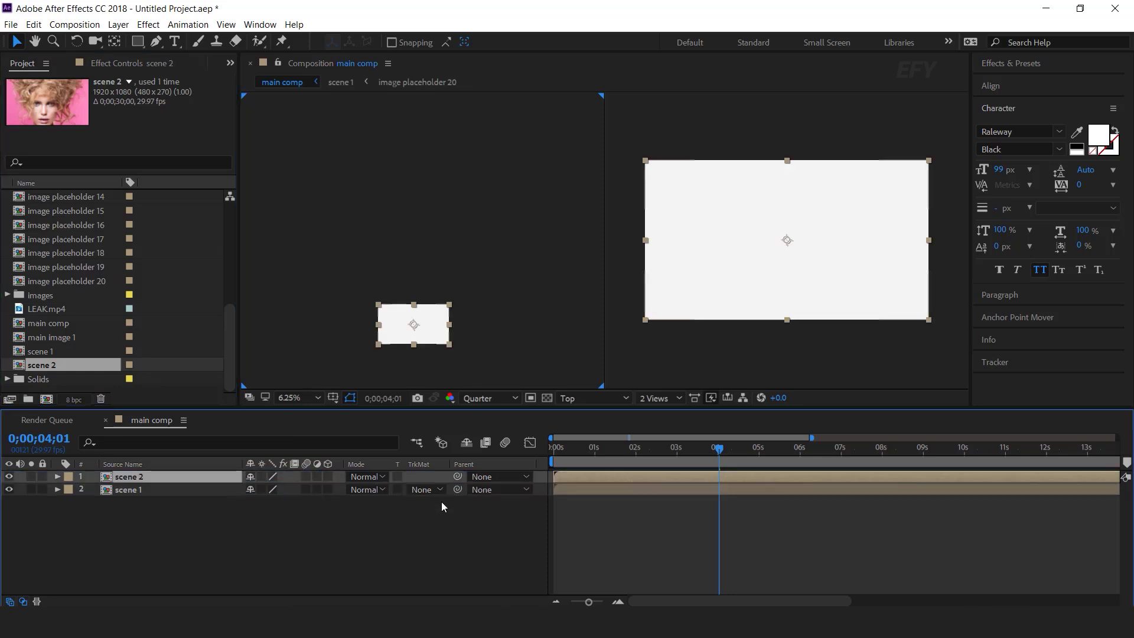
Step: Shift the scene 2 layer in time so it starts at 0;00;03;25, as scene 1's forward camera move ends
{"action": "left_click_drag", "start_coordinate": [576, 476], "coordinate": [696, 474]}
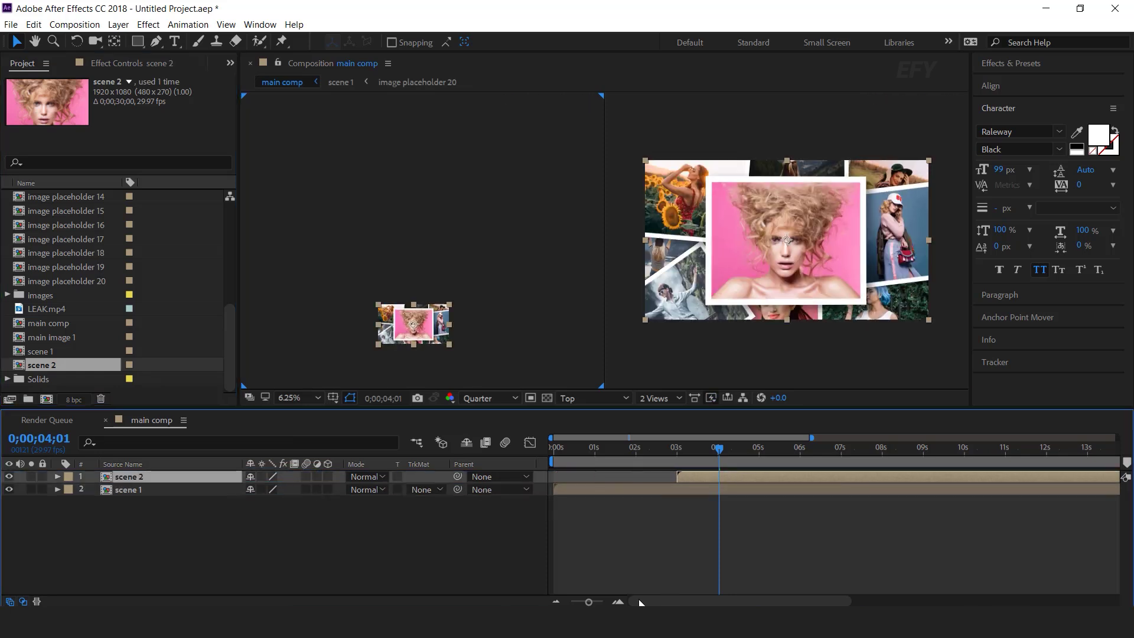
{"action": "scroll", "coordinate": [638, 601], "scroll_direction": "up", "scroll_amount": 2}
{"action": "left_click_drag", "start_coordinate": [637, 601], "coordinate": [631, 601]}
{"action": "left_click_drag", "start_coordinate": [593, 452], "coordinate": [726, 456]}
{"action": "left_click_drag", "start_coordinate": [821, 476], "coordinate": [878, 476]}
{"action": "left_click_drag", "start_coordinate": [749, 451], "coordinate": [923, 476]}
{"action": "left_click_drag", "start_coordinate": [843, 451], "coordinate": [890, 479]}
{"action": "scroll", "coordinate": [859, 491], "scroll_direction": "down", "scroll_amount": 4}
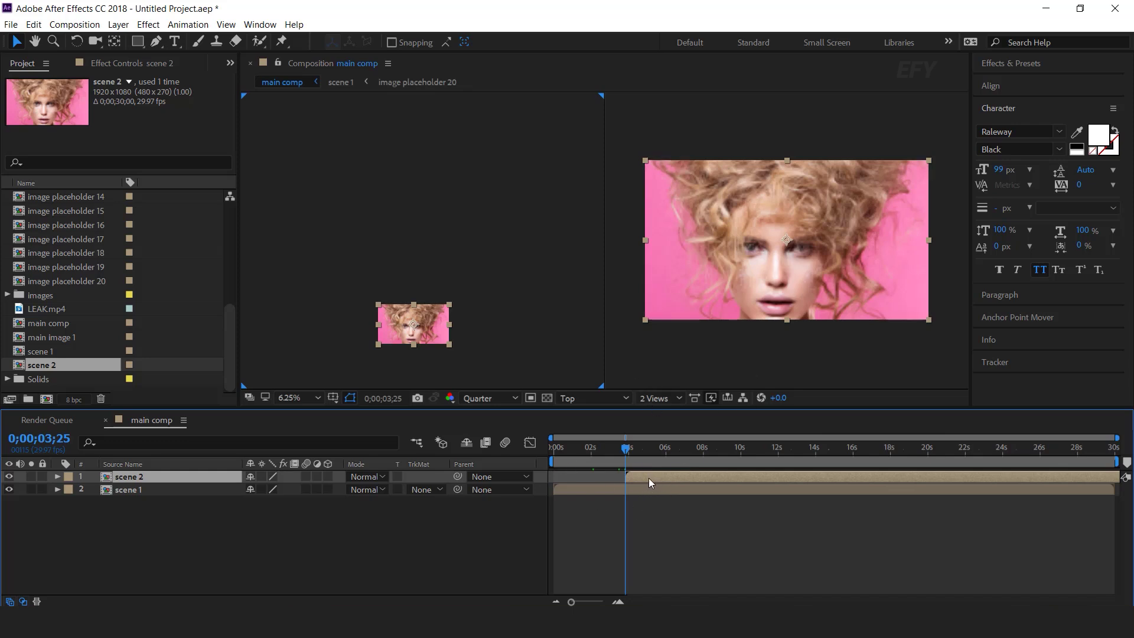
Step: Open the scene 2 composition and reveal the null's Position keyframes
{"action": "double_click", "coordinate": [649, 477]}
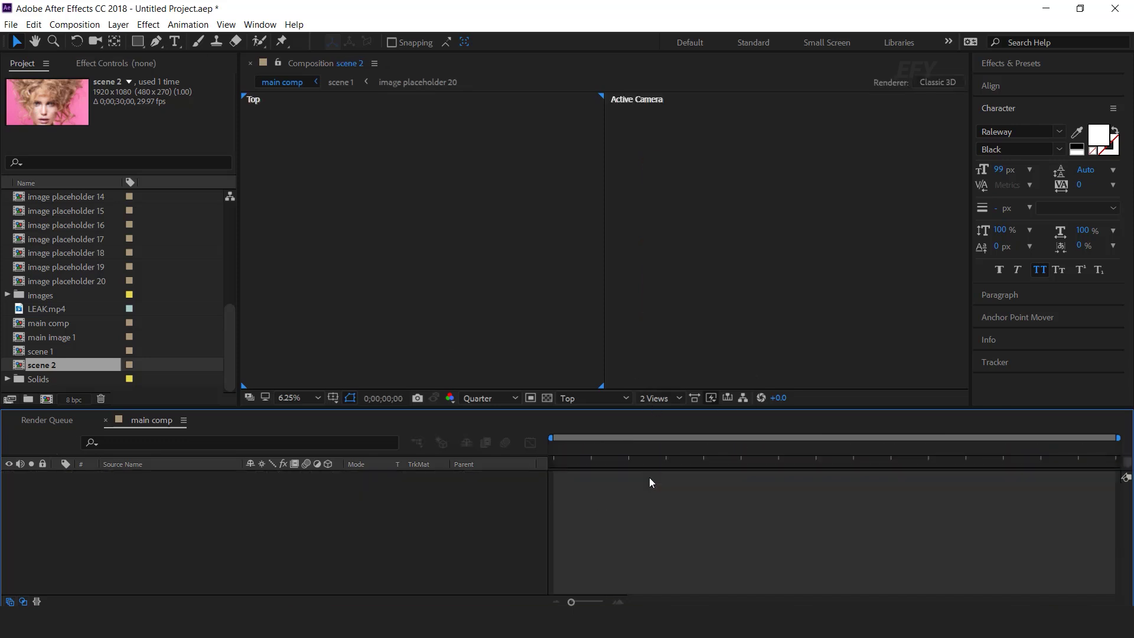
{"action": "left_click", "coordinate": [575, 477]}
{"action": "key", "text": "p"}
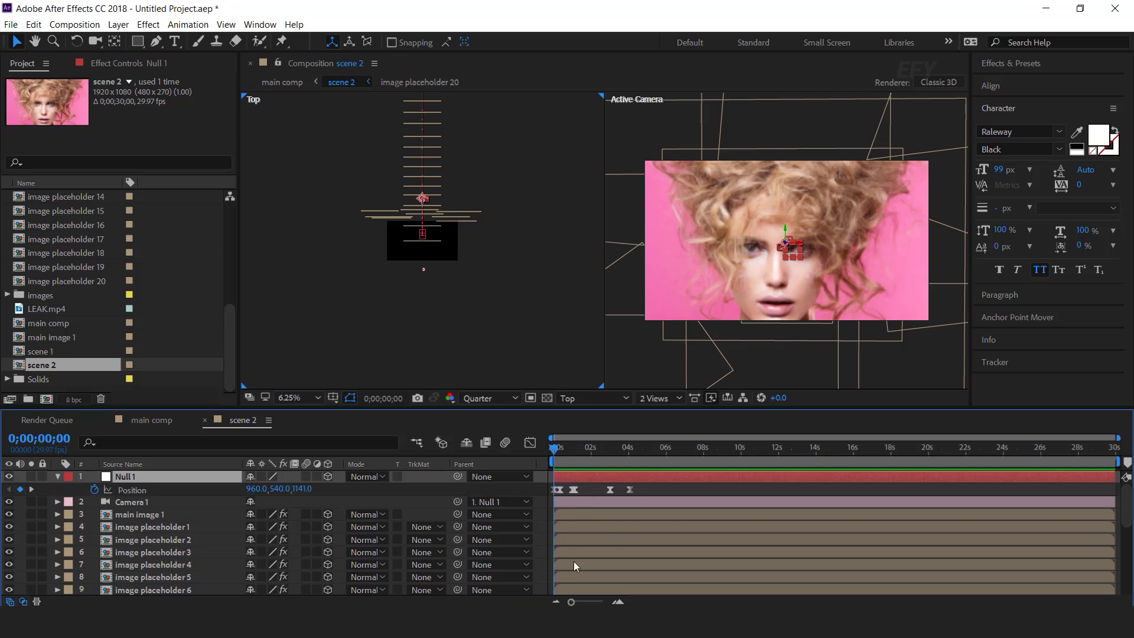
Step: Set the null's Z position to 5641 at the first keyframe so scene 2 starts beyond the photo stack, and preview it
{"action": "left_click", "coordinate": [619, 600]}
{"action": "left_click", "coordinate": [618, 600]}
{"action": "left_click", "coordinate": [618, 600]}
{"action": "mouse_move", "coordinate": [554, 448]}
{"action": "left_mouse_down"}
{"action": "mouse_move", "coordinate": [581, 448]}
{"action": "mouse_move", "coordinate": [539, 448]}
{"action": "left_mouse_up"}
{"action": "left_click", "coordinate": [554, 489]}
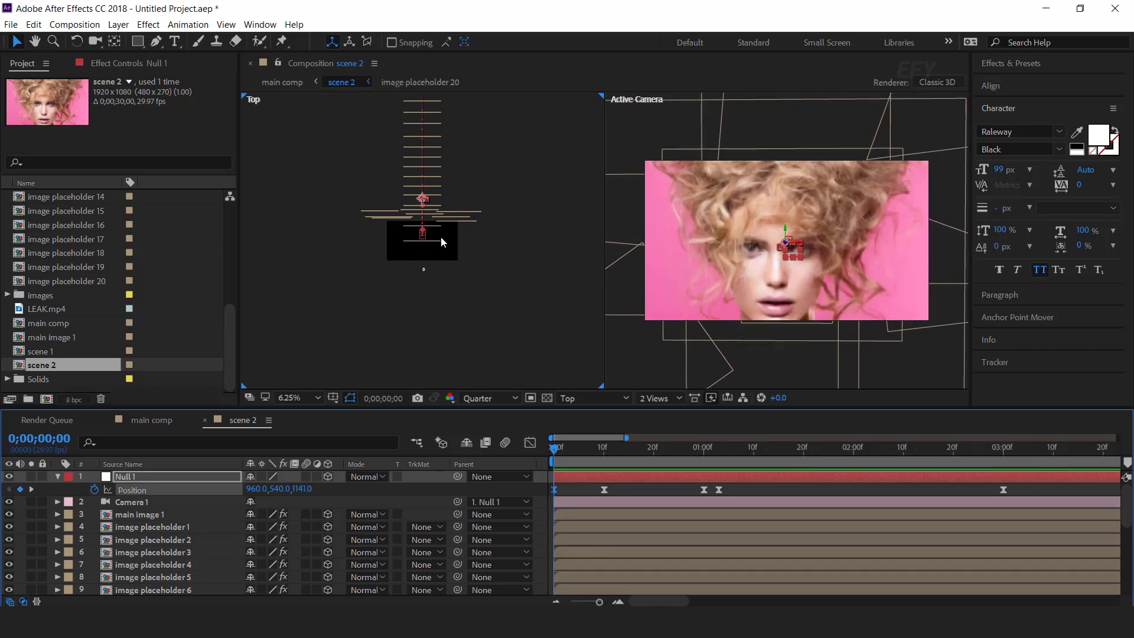
{"action": "left_click_drag", "start_coordinate": [492, 227], "coordinate": [483, 308]}
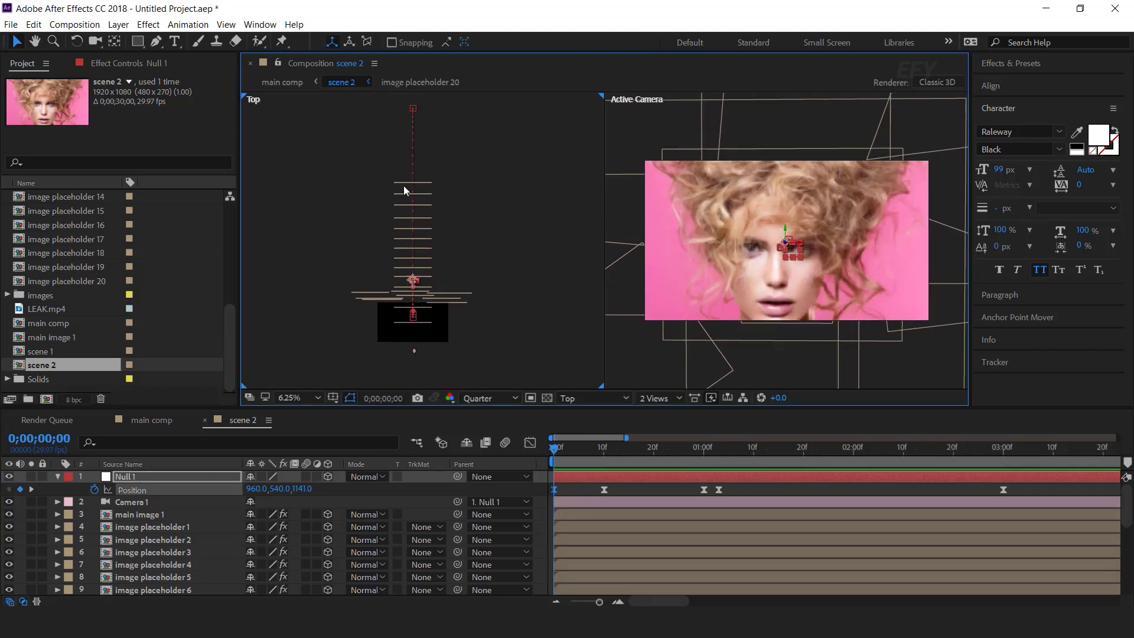
{"action": "left_click_drag", "start_coordinate": [301, 489], "coordinate": [654, 513]}
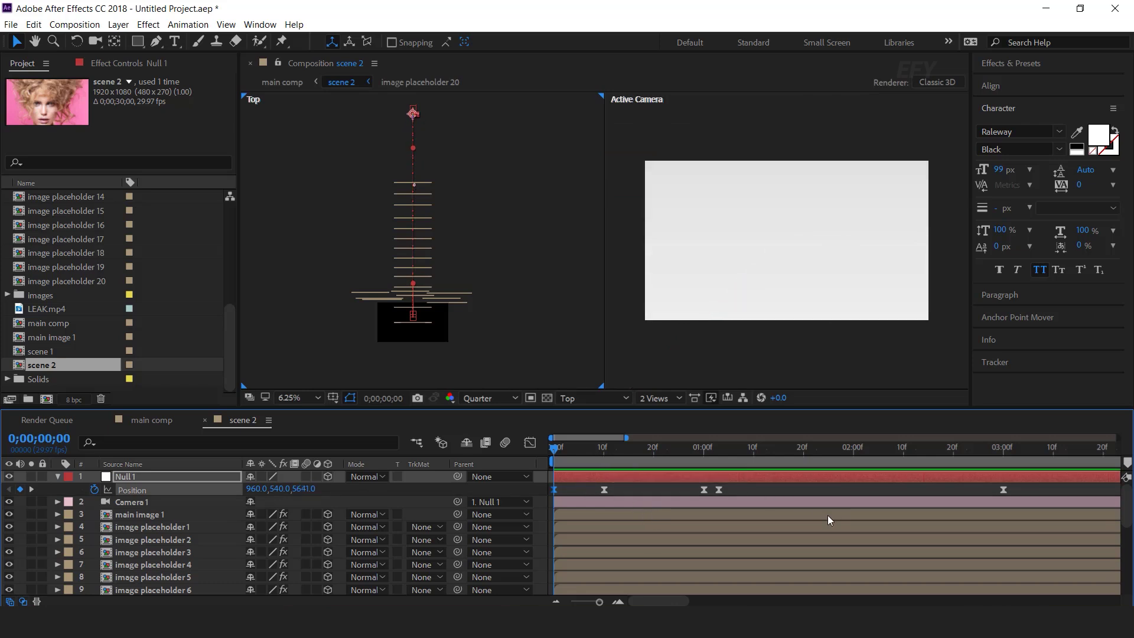
{"action": "key", "text": "space"}
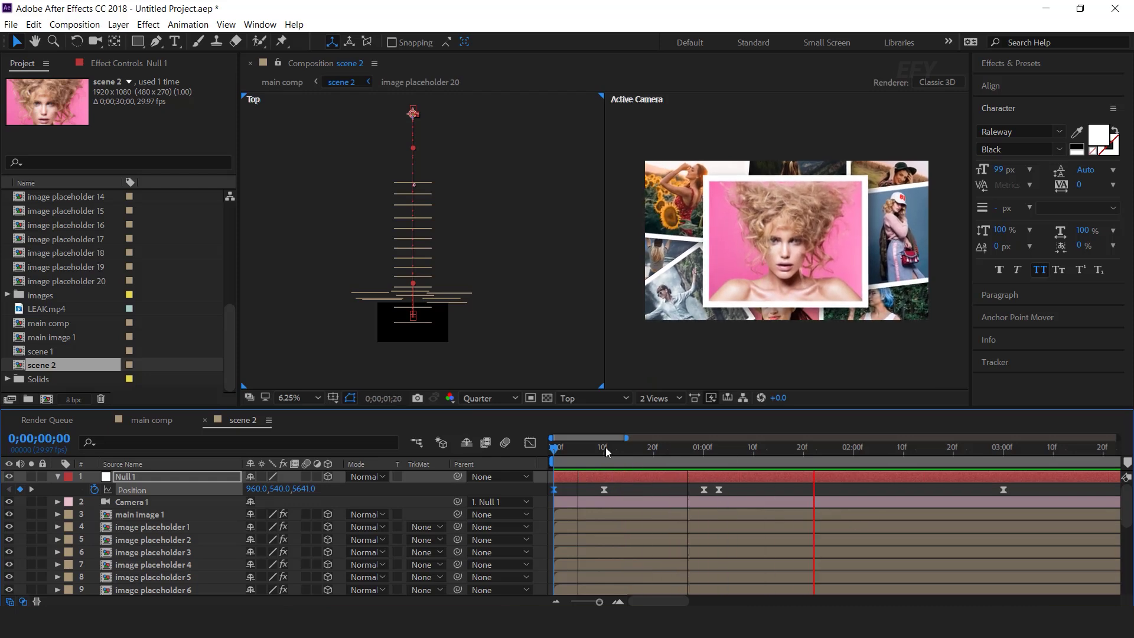
Step: Delete the null's two middle position keyframes at 0;00;01;00 and 0;00;01;03 in scene 2
{"action": "left_click_drag", "start_coordinate": [579, 450], "coordinate": [658, 455]}
{"action": "left_click_drag", "start_coordinate": [743, 488], "coordinate": [667, 493]}
{"action": "key", "text": "Delete"}
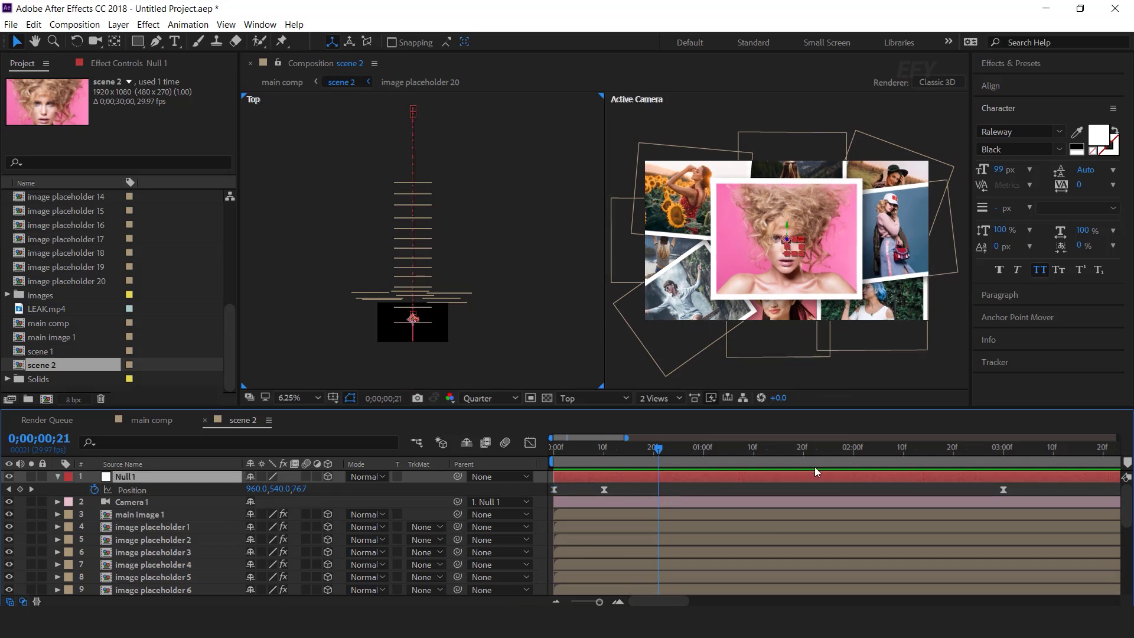
Step: Delete the null's last two position keyframes, at 0;00;03;00 and just after four seconds, in scene 2
{"action": "scroll", "coordinate": [733, 481], "scroll_direction": "down", "scroll_amount": 3}
{"action": "left_click_drag", "start_coordinate": [782, 489], "coordinate": [702, 493]}
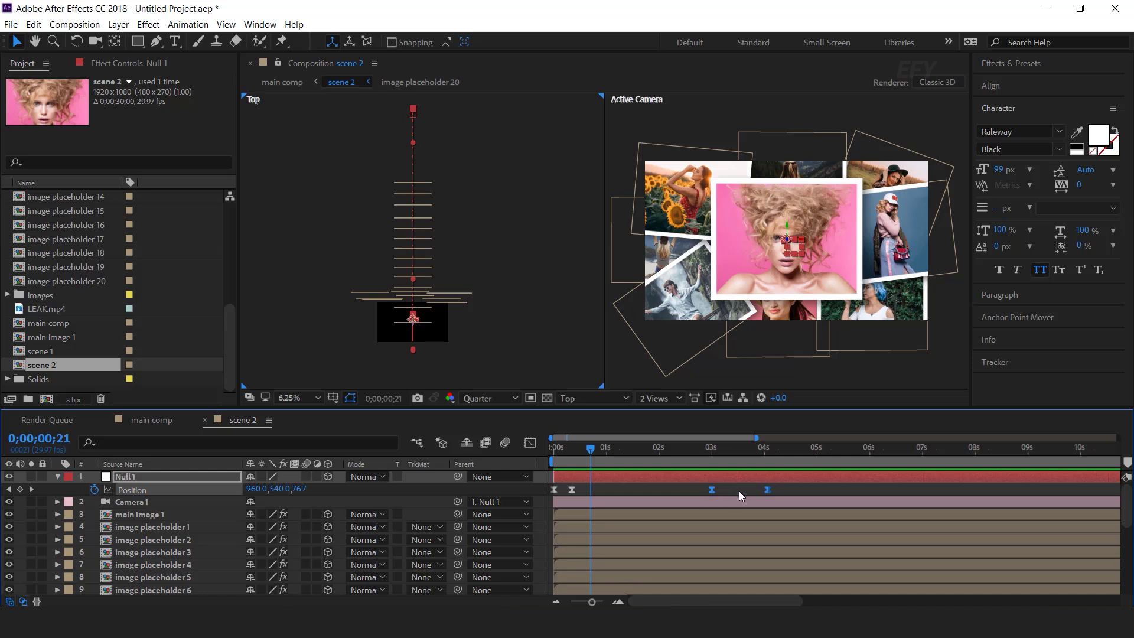
{"action": "key", "text": "Delete"}
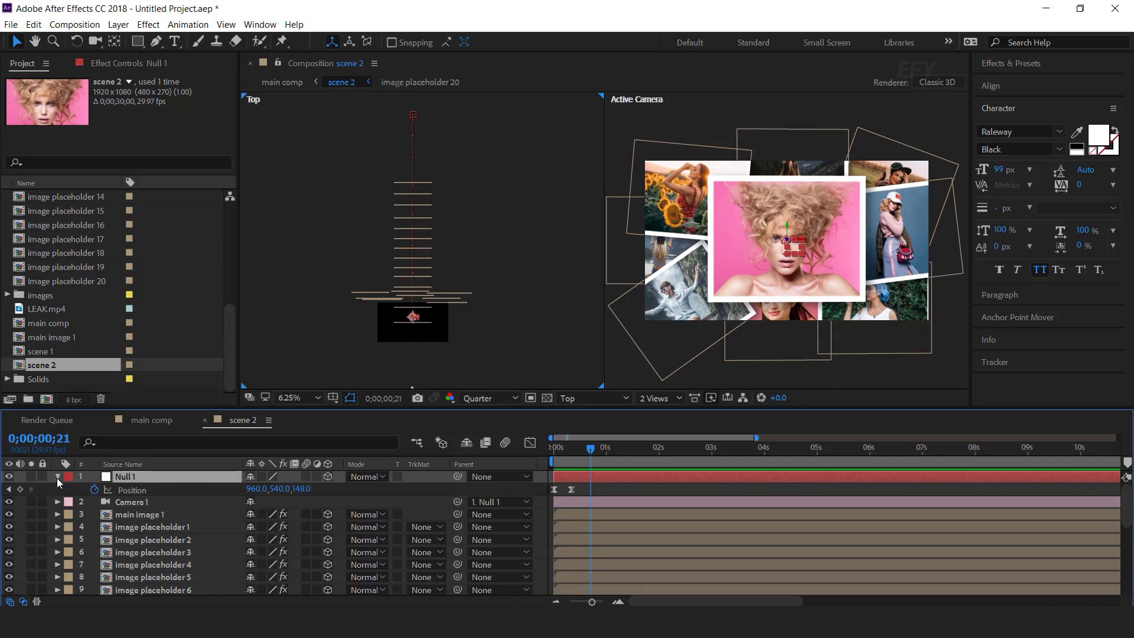
{"action": "left_click", "coordinate": [57, 476]}
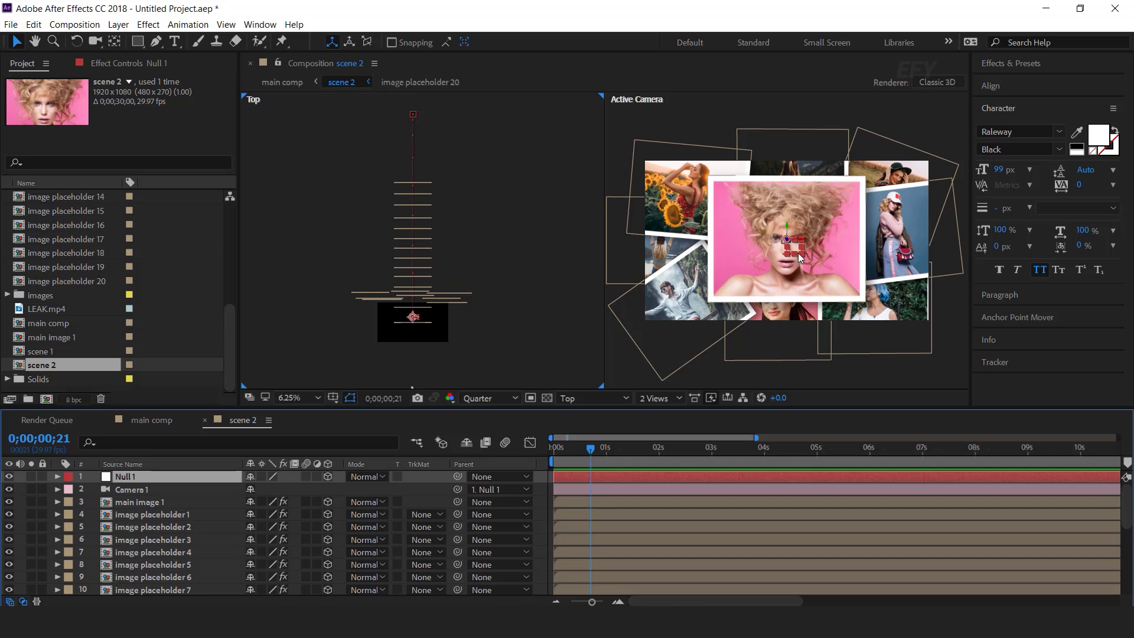
Step: Duplicate the main image 1 composition, replace scene 2's main image 1 layer with main image 2, and open it
{"action": "left_click", "coordinate": [158, 502]}
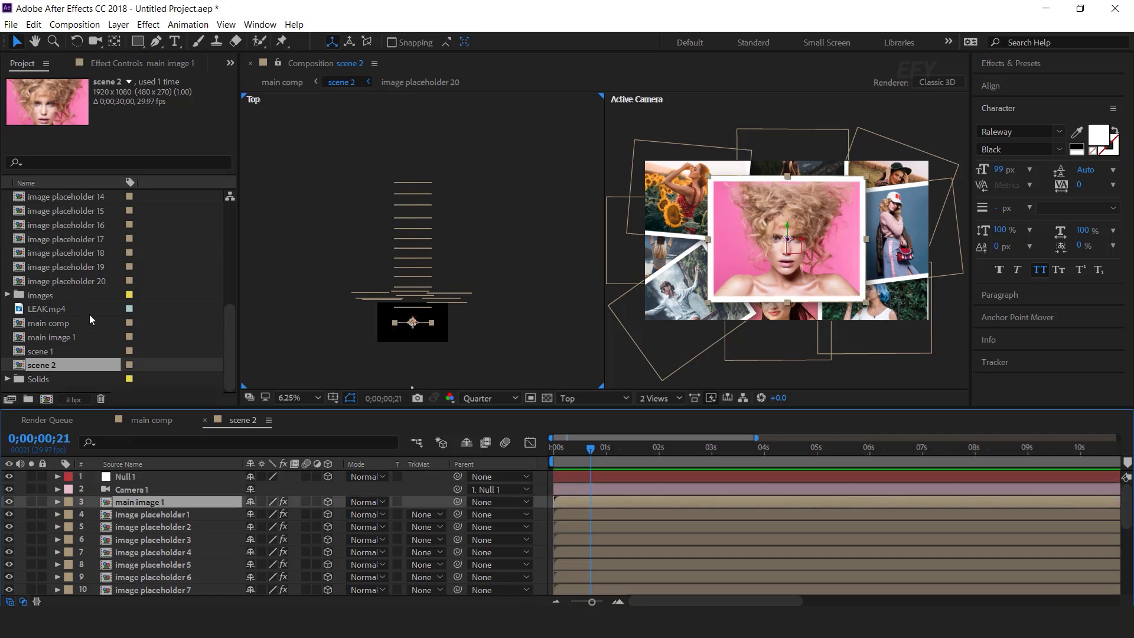
{"action": "left_click", "coordinate": [55, 338]}
{"action": "key", "text": "ctrl+d"}
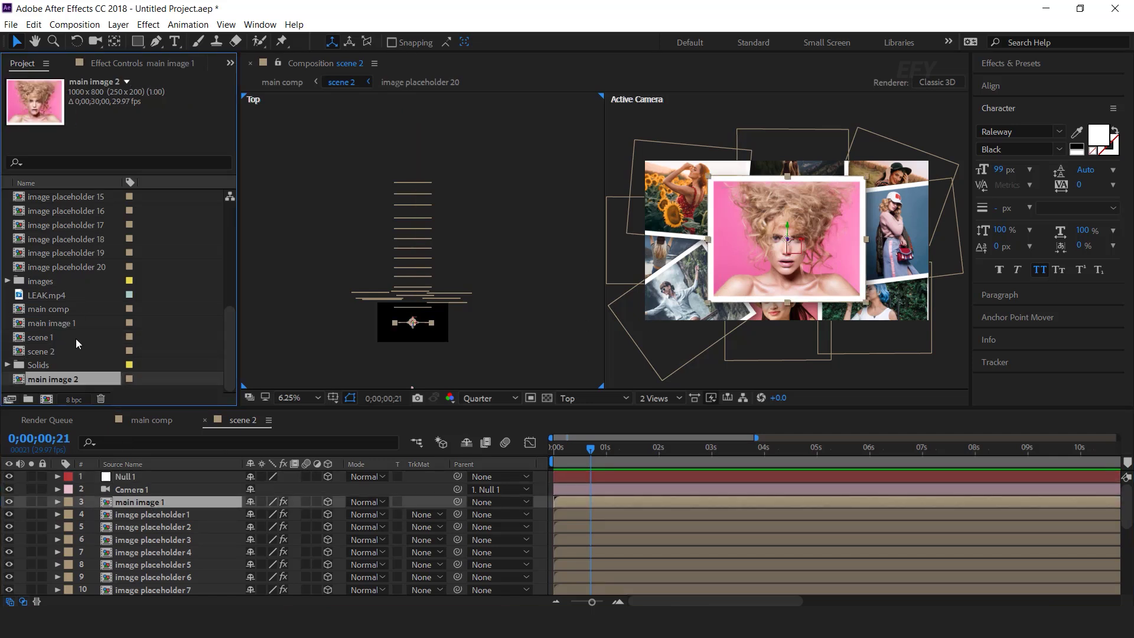
{"action": "left_click_drag", "start_coordinate": [93, 355], "coordinate": [157, 501]}
{"action": "double_click", "coordinate": [158, 501]}
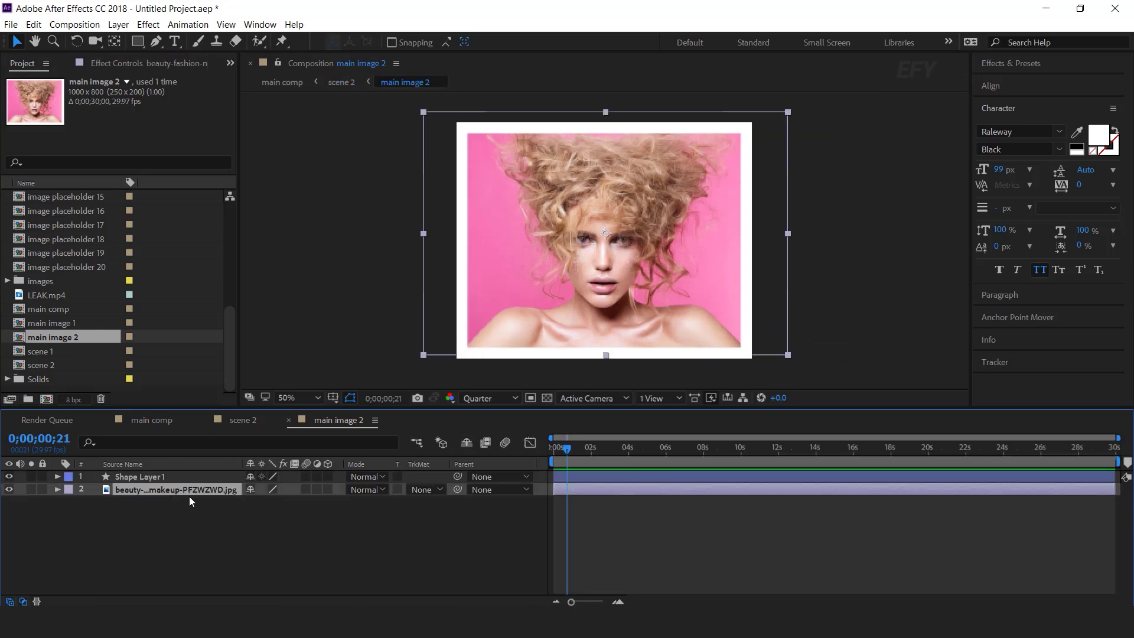
Step: Replace the portrait in main image 2 with the fashion photo ending in PBSM4QE.jpg, scale and reposition it within the frame, and return to scene 2
{"action": "scroll", "coordinate": [76, 325], "scroll_direction": "up", "scroll_amount": 5}
{"action": "left_click", "coordinate": [74, 214]}
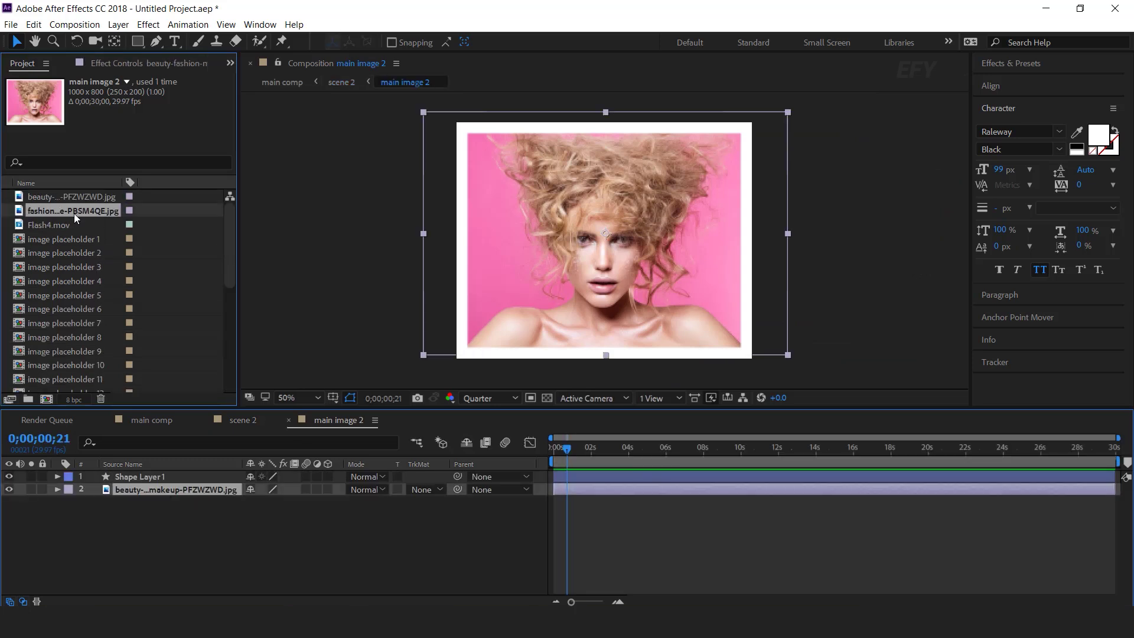
{"action": "left_click_drag", "start_coordinate": [88, 211], "coordinate": [197, 491]}
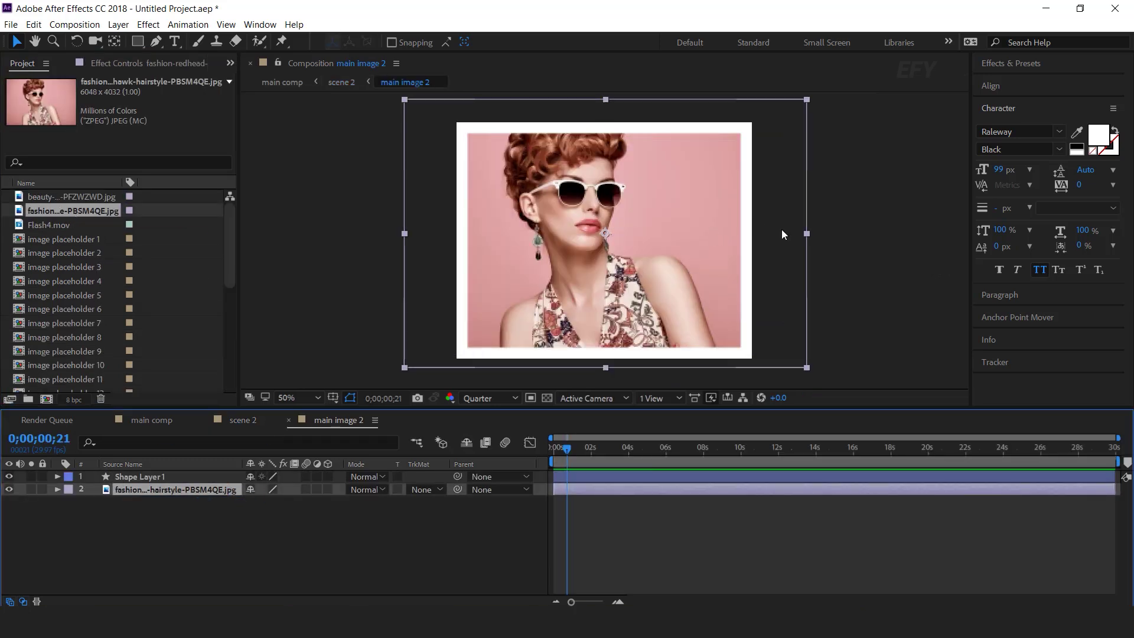
{"action": "left_click_drag", "start_coordinate": [813, 245], "coordinate": [786, 249]}
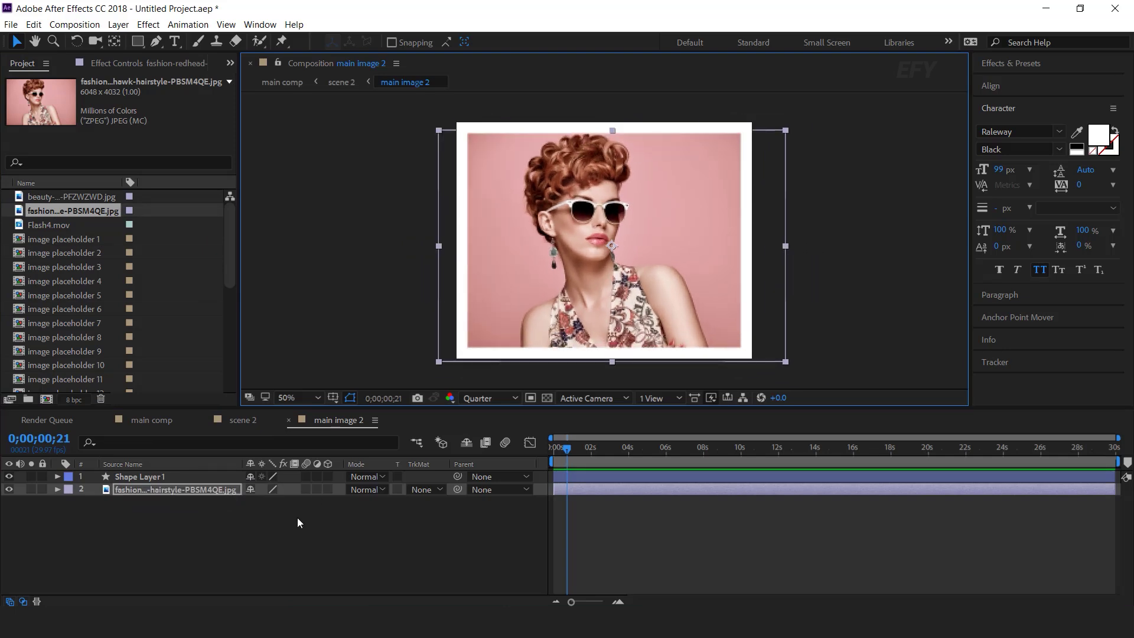
{"action": "left_click", "coordinate": [289, 420]}
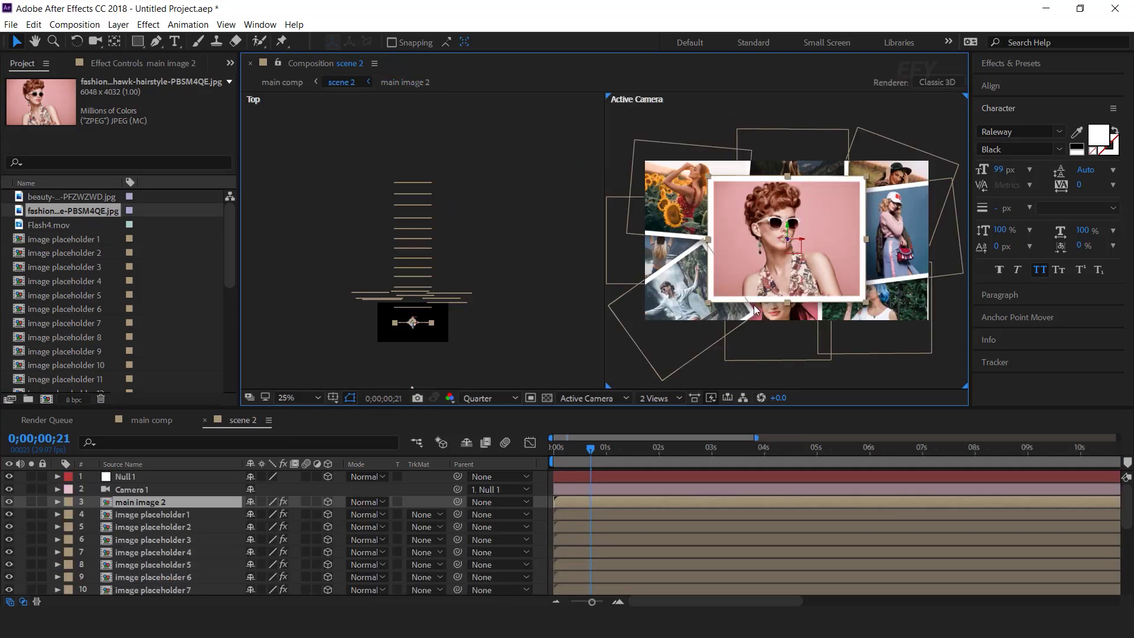
Step: Duplicate image placeholder 20, replace scene 2's image placeholder 19 layer with image placeholder 21, and open it
{"action": "left_click", "coordinate": [193, 518]}
{"action": "left_click", "coordinate": [638, 299]}
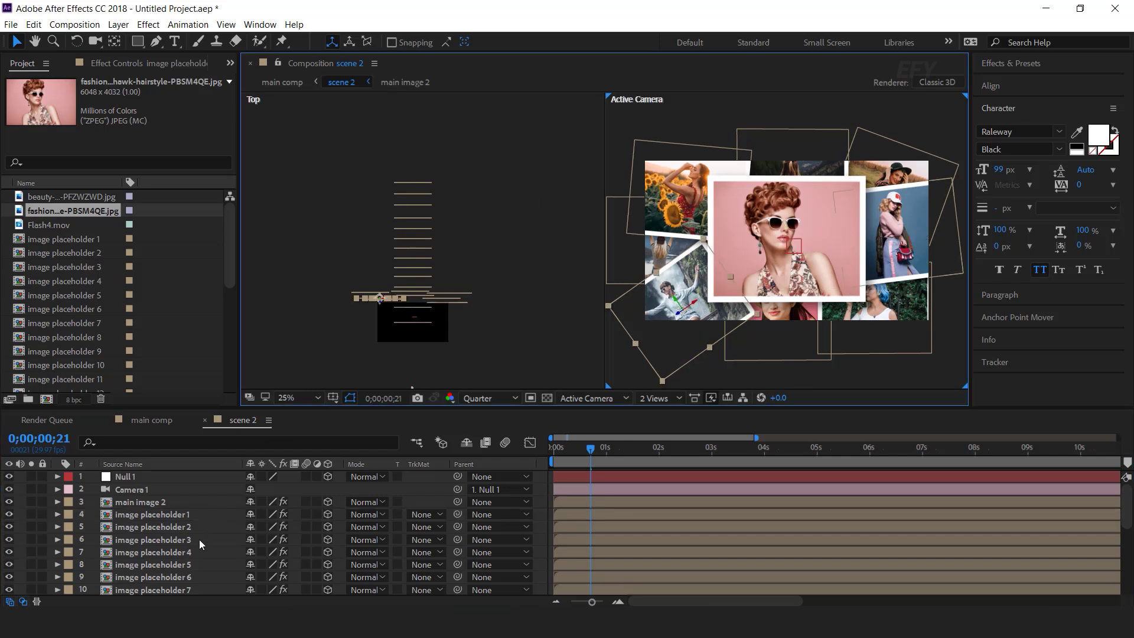
{"action": "scroll", "coordinate": [186, 551], "scroll_direction": "down", "scroll_amount": 5}
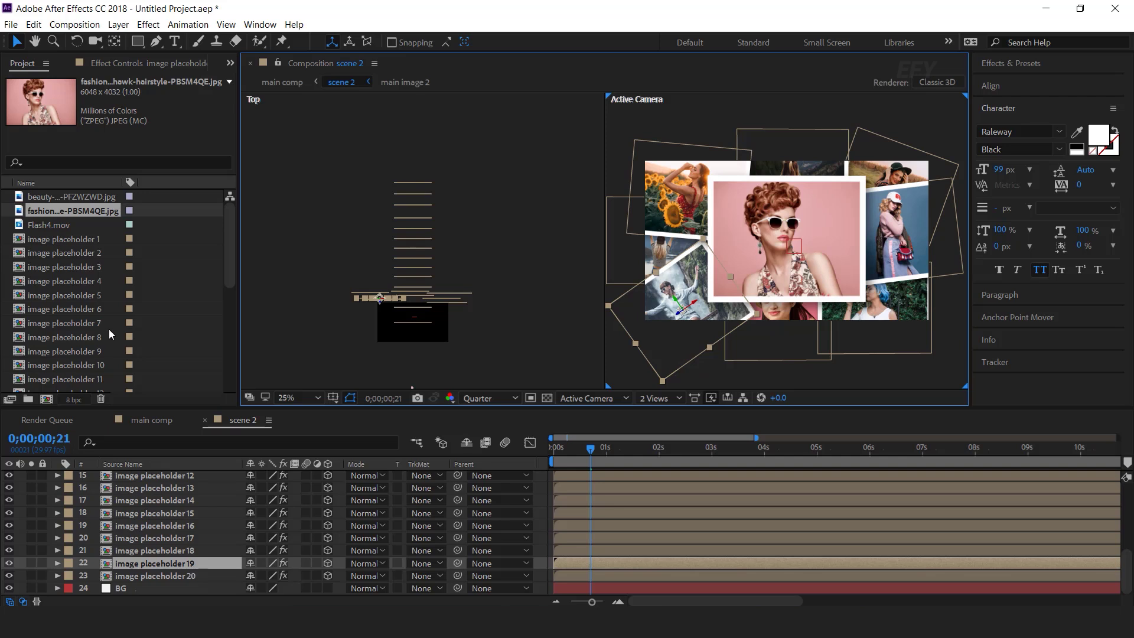
{"action": "scroll", "coordinate": [109, 334], "scroll_direction": "down", "scroll_amount": 4}
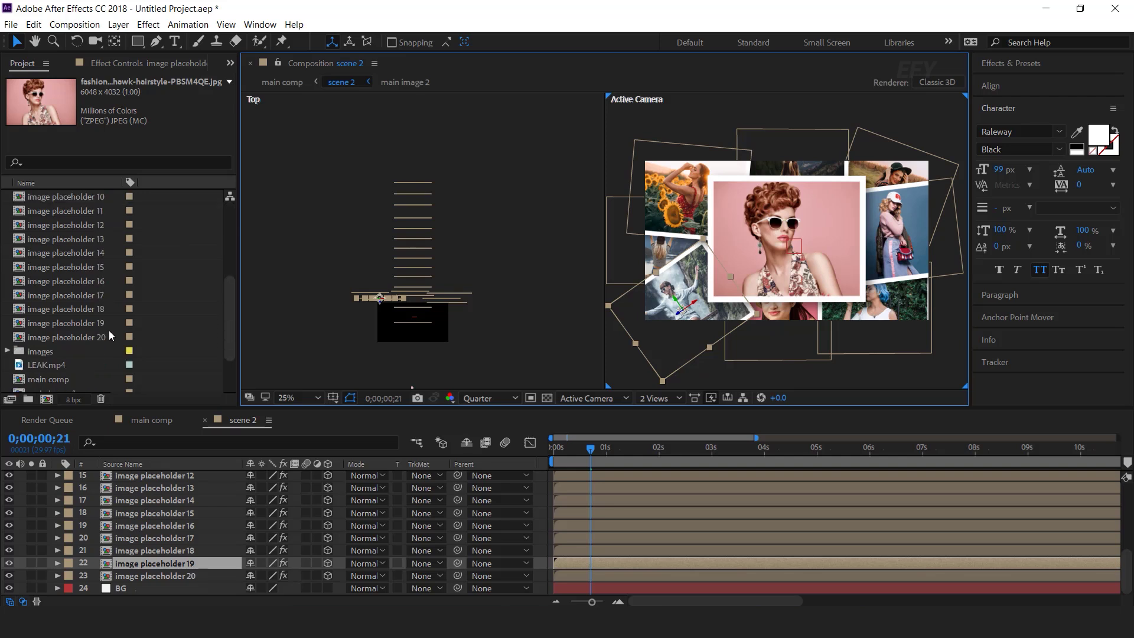
{"action": "left_click", "coordinate": [102, 337]}
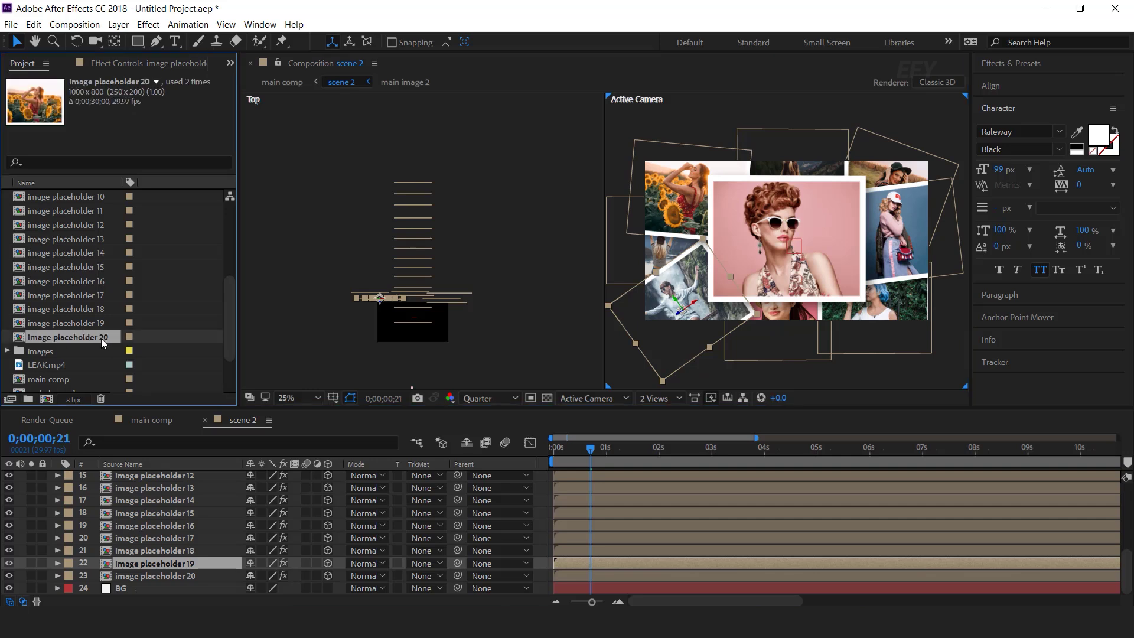
{"action": "key", "text": "ctrl+d"}
{"action": "left_click_drag", "start_coordinate": [114, 278], "coordinate": [191, 562]}
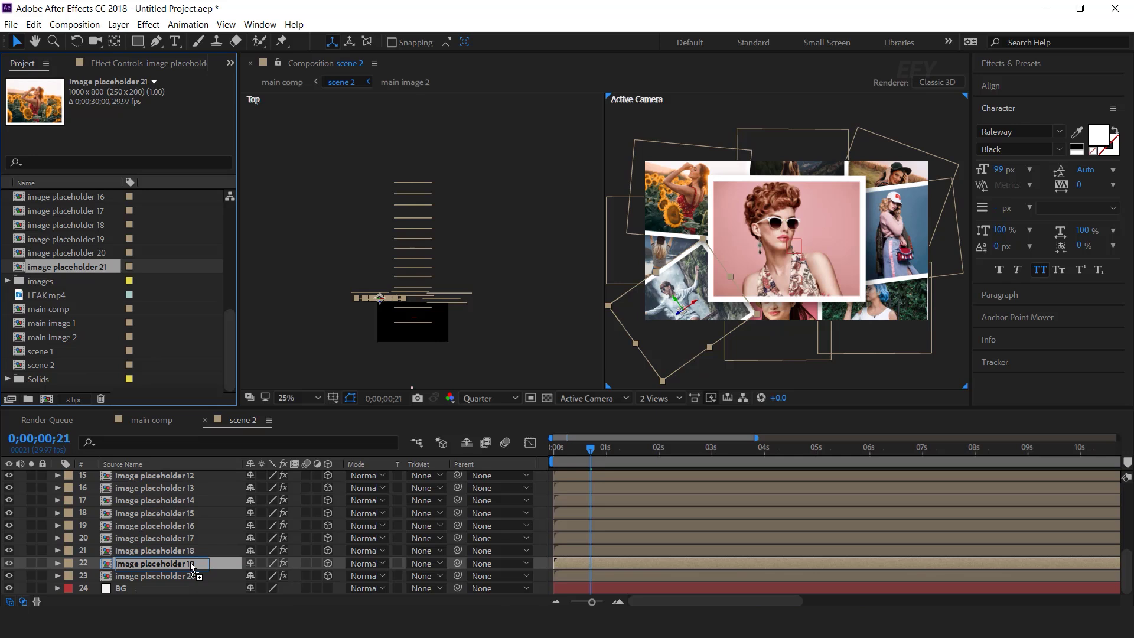
{"action": "left_click_drag", "start_coordinate": [191, 563], "coordinate": [190, 564]}
{"action": "double_click", "coordinate": [194, 564]}
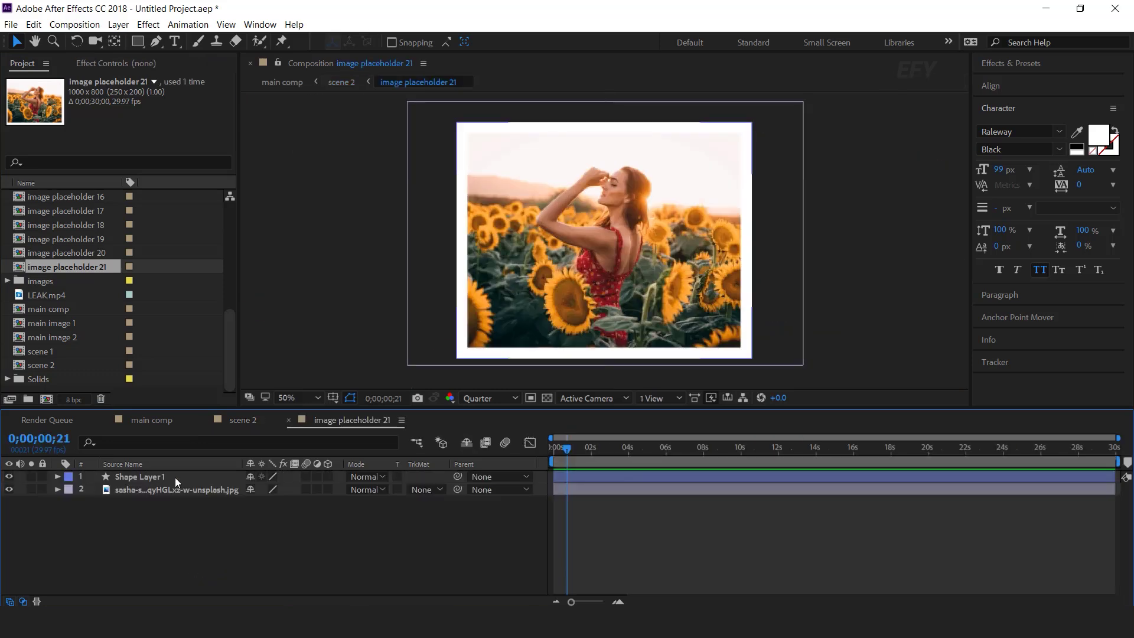
Step: Replace the sunflower photo in image placeholder 21 with the seated woman photo ending in 821416.jpg, and return to scene 2
{"action": "left_click", "coordinate": [7, 281]}
{"action": "scroll", "coordinate": [97, 318], "scroll_direction": "down", "scroll_amount": 10}
{"action": "left_click", "coordinate": [99, 299]}
{"action": "left_click", "coordinate": [141, 490]}
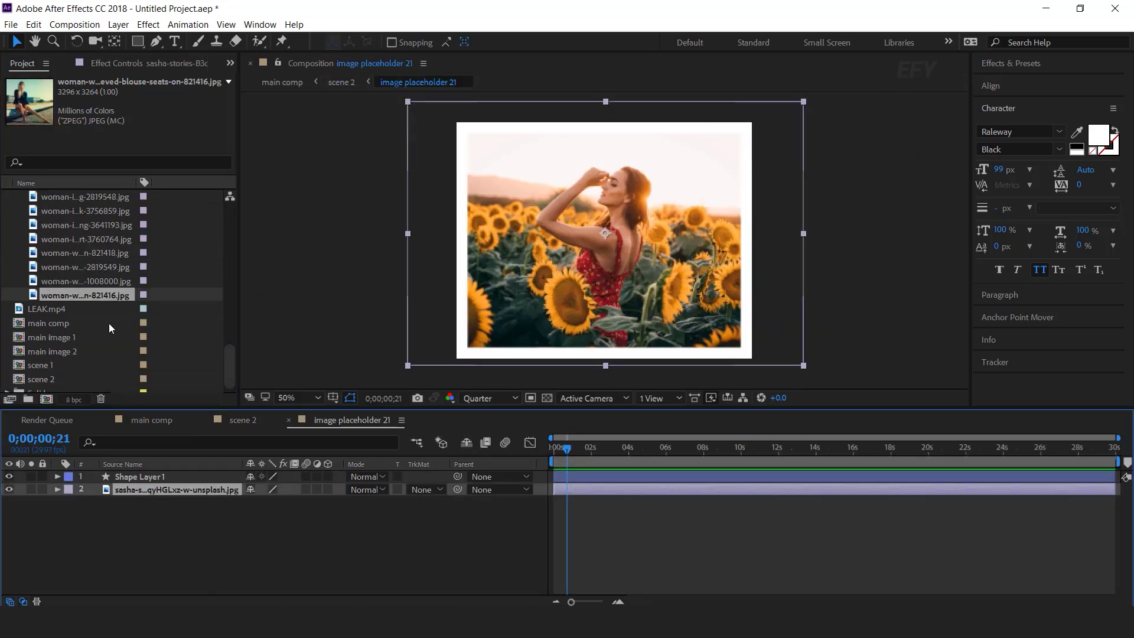
{"action": "left_click_drag", "start_coordinate": [130, 308], "coordinate": [217, 490]}
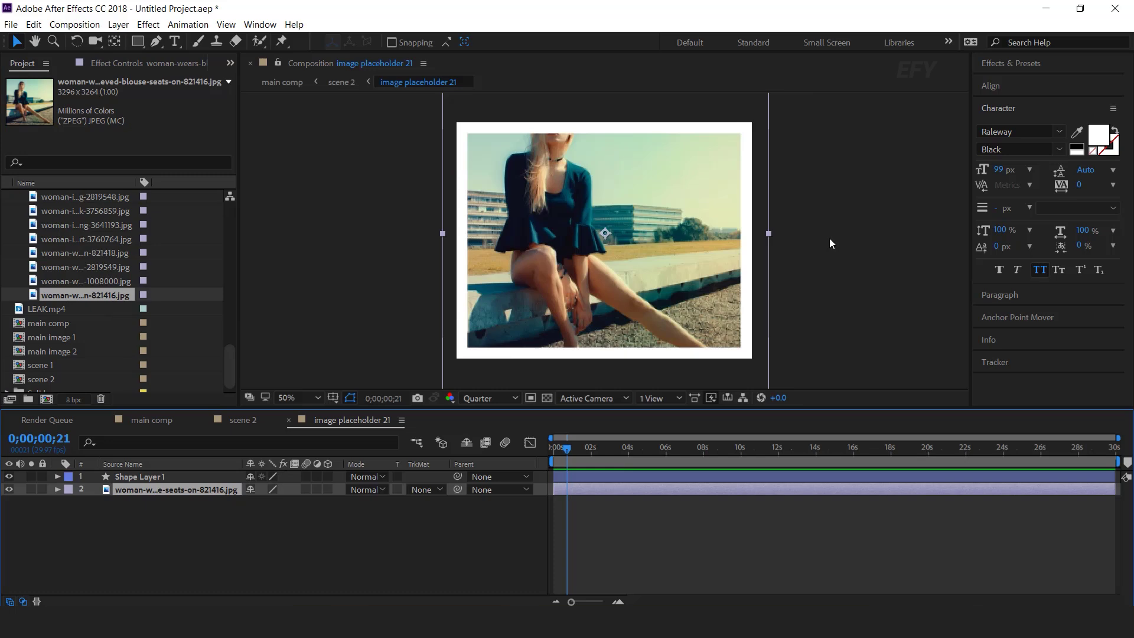
{"action": "left_click", "coordinate": [289, 420]}
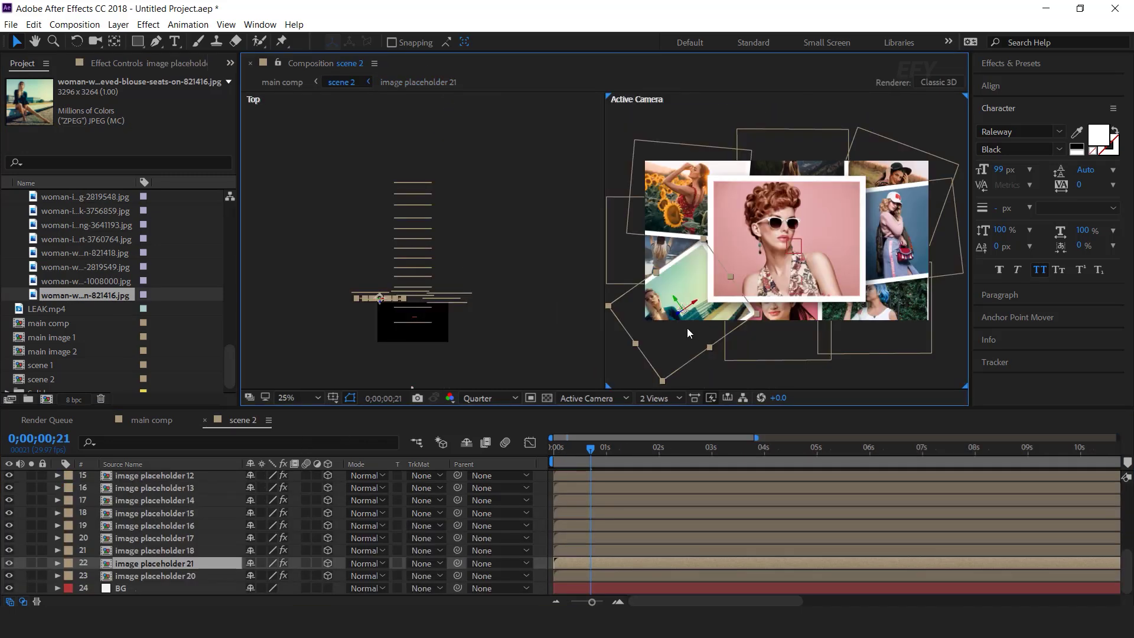
Step: Swap image placeholder 14 above the main image with the cap portrait to its right, and tilt both photos
{"action": "left_click", "coordinate": [913, 209]}
{"action": "left_click", "coordinate": [796, 144]}
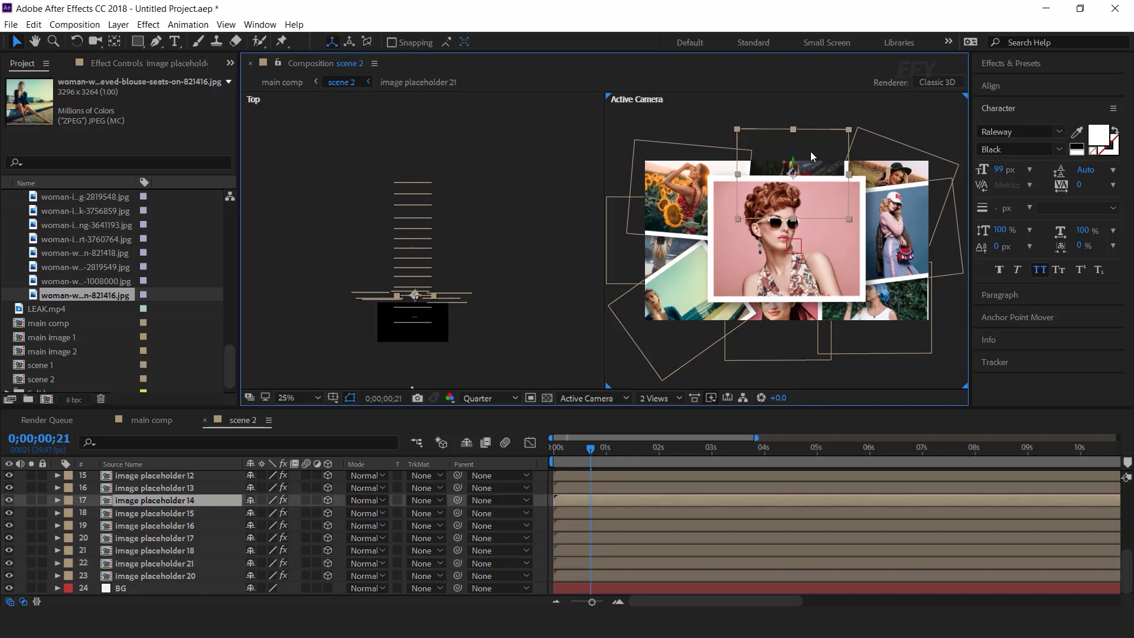
{"action": "left_click_drag", "start_coordinate": [869, 225], "coordinate": [930, 222]}
{"action": "left_click_drag", "start_coordinate": [932, 200], "coordinate": [823, 163]}
{"action": "left_click", "coordinate": [898, 221]}
{"action": "mouse_move", "coordinate": [899, 222]}
{"action": "left_mouse_down"}
{"action": "mouse_move", "coordinate": [868, 203]}
{"action": "mouse_move", "coordinate": [901, 229]}
{"action": "left_mouse_up"}
{"action": "key", "text": "w"}
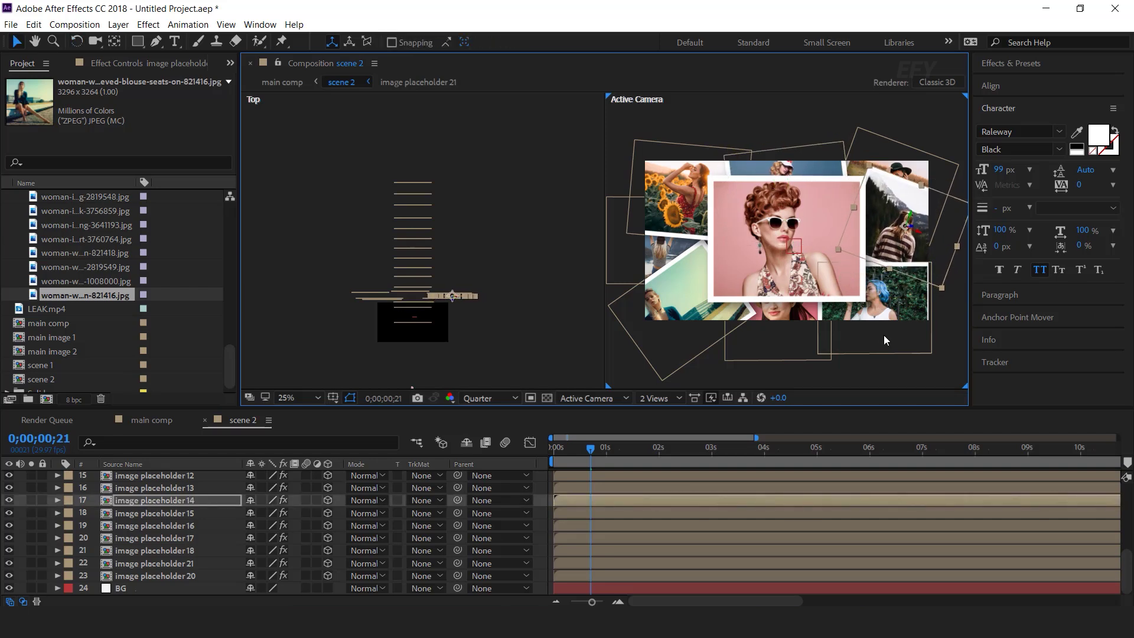
Step: Rotate image placeholder 17 at the lower right of scene 2's photo collage so it tilts clockwise
{"action": "left_click", "coordinate": [883, 334]}
{"action": "left_click_drag", "start_coordinate": [921, 378], "coordinate": [904, 347]}
{"action": "key", "text": "v"}
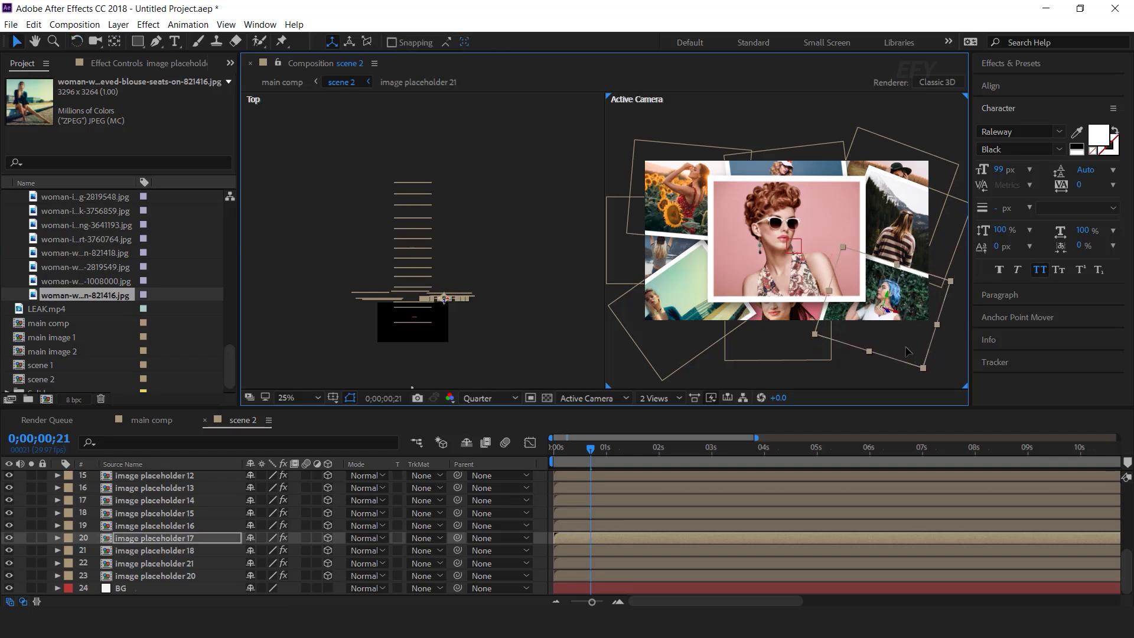
Step: Duplicate image placeholder 21, replace scene 2's image placeholder 20 layer with image placeholder 22, and open it
{"action": "left_click", "coordinate": [700, 189]}
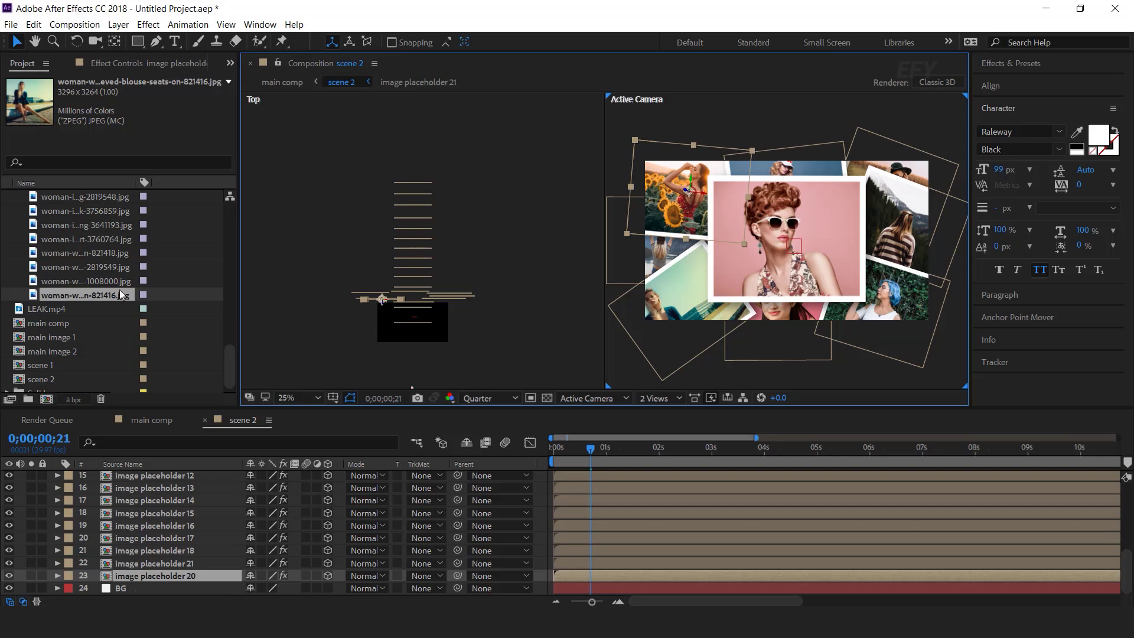
{"action": "scroll", "coordinate": [121, 326], "scroll_direction": "up", "scroll_amount": 10}
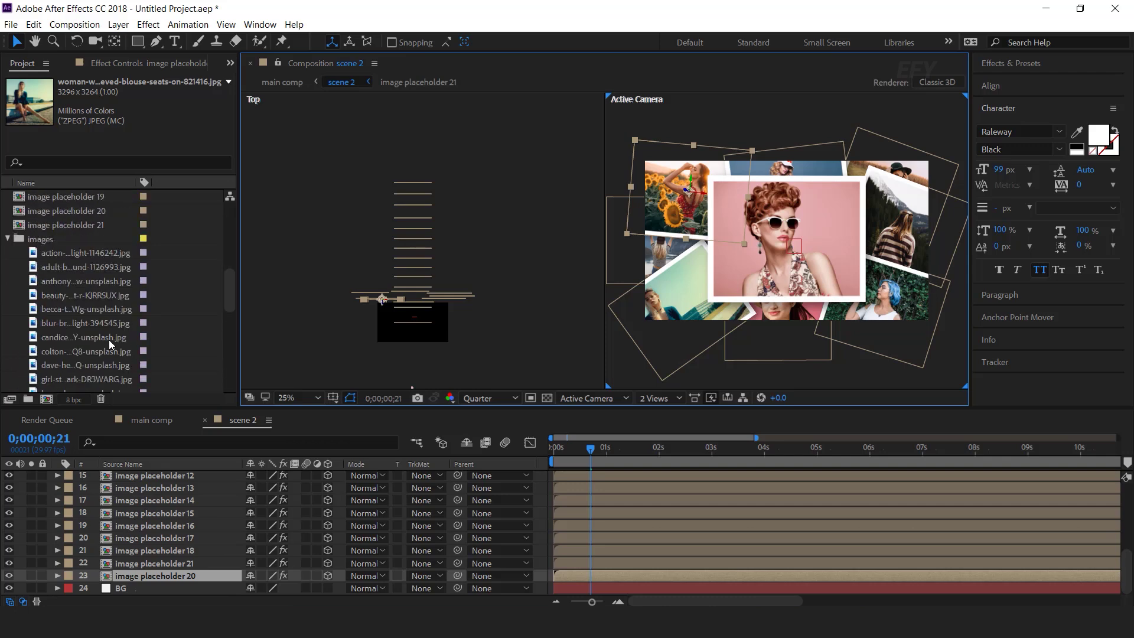
{"action": "left_click", "coordinate": [115, 225]}
{"action": "key", "text": "ctrl+d"}
{"action": "left_click_drag", "start_coordinate": [111, 197], "coordinate": [190, 575]}
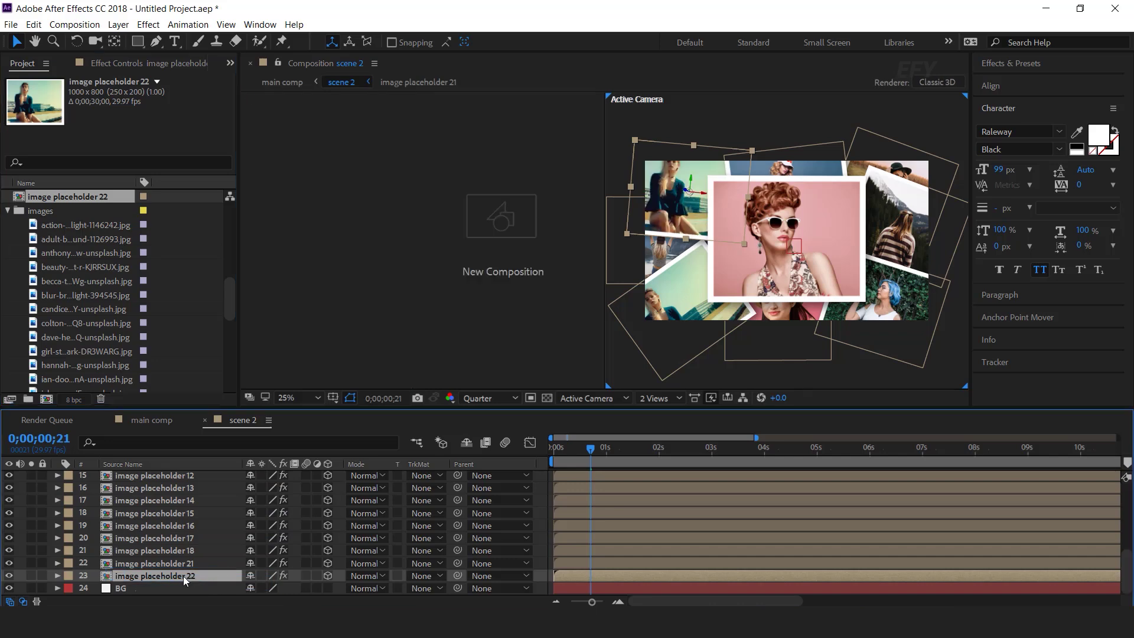
{"action": "double_click", "coordinate": [183, 576]}
Step: Replace the photo in image placeholder 22 with the lake photo ending in 1008000.jpg, reposition it in the frame, and return to scene 2
{"action": "left_click", "coordinate": [168, 489]}
{"action": "scroll", "coordinate": [101, 350], "scroll_direction": "down", "scroll_amount": 10}
{"action": "left_click_drag", "start_coordinate": [110, 295], "coordinate": [207, 490]}
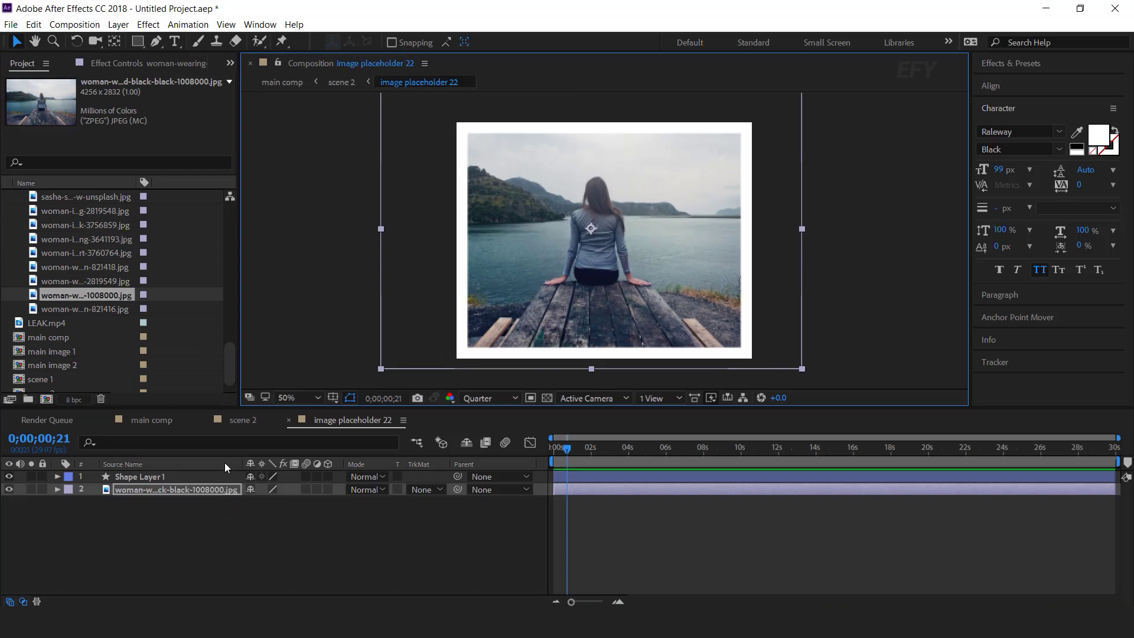
{"action": "left_click", "coordinate": [288, 420]}
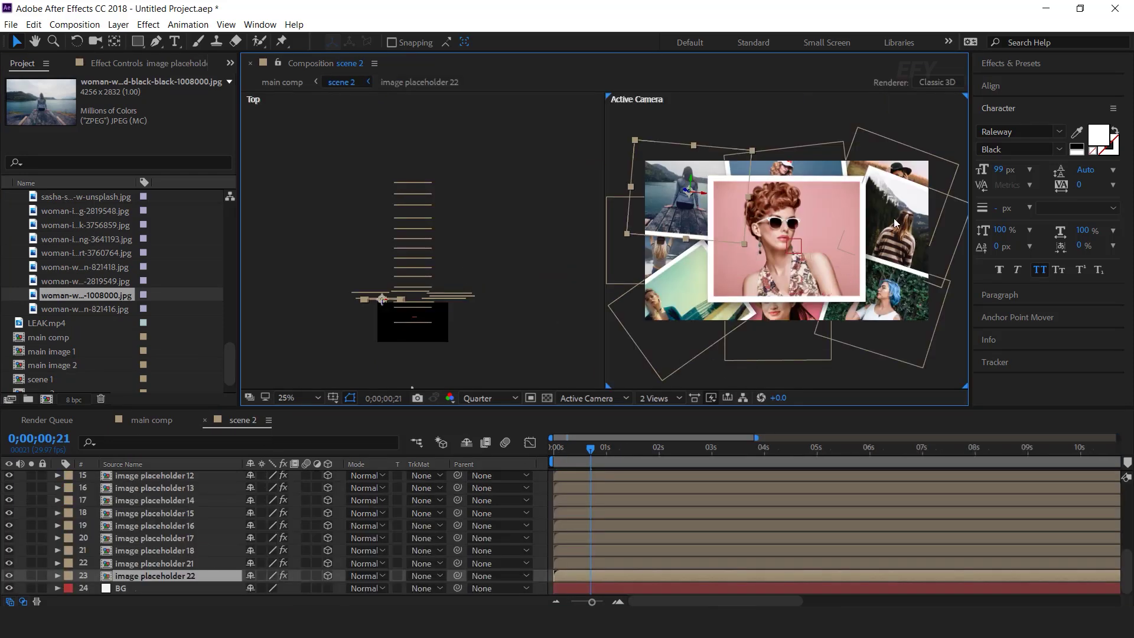
Step: Move image placeholder 17 below the main image and place the pink-background portrait at the collage's lower-right corner
{"action": "left_click", "coordinate": [904, 338]}
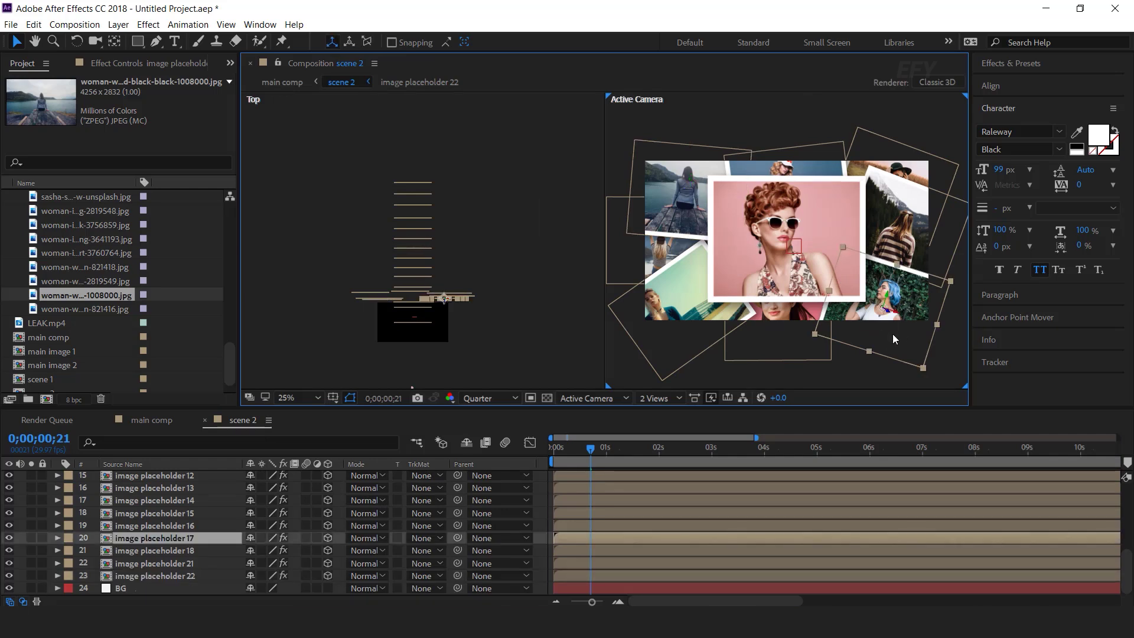
{"action": "left_click", "coordinate": [794, 340]}
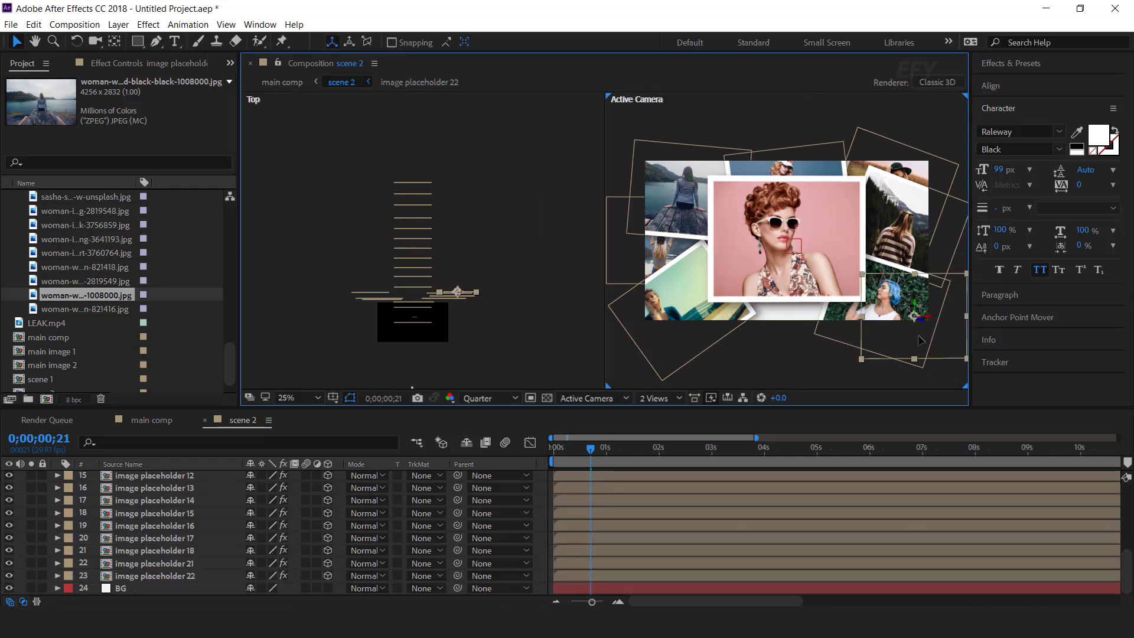
{"action": "left_click_drag", "start_coordinate": [841, 325], "coordinate": [751, 321]}
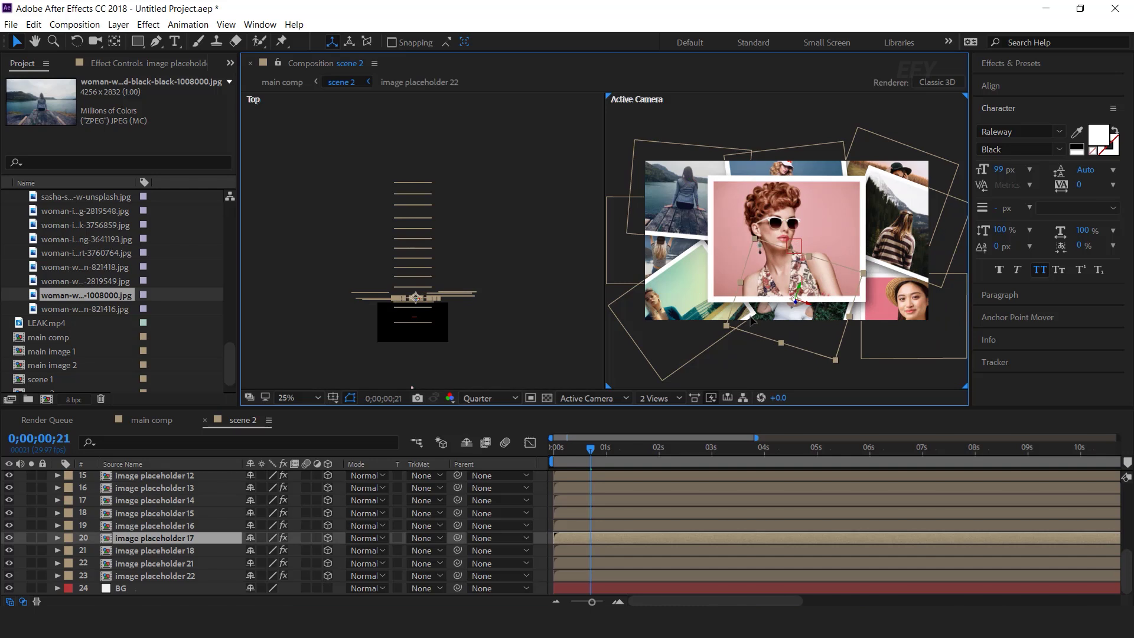
{"action": "left_click", "coordinate": [915, 326]}
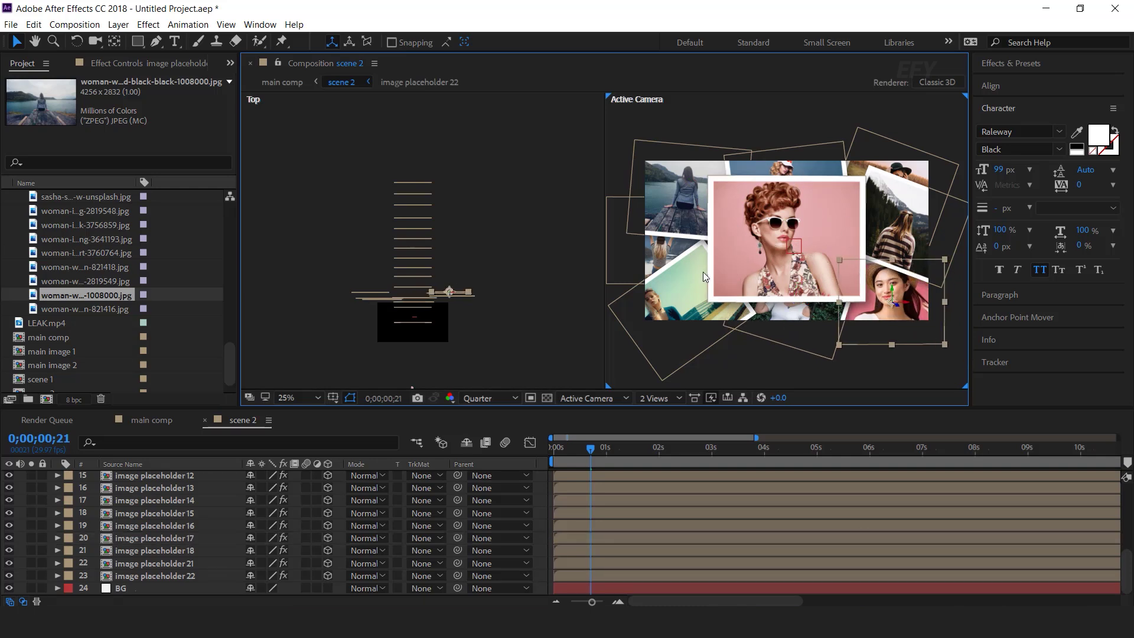
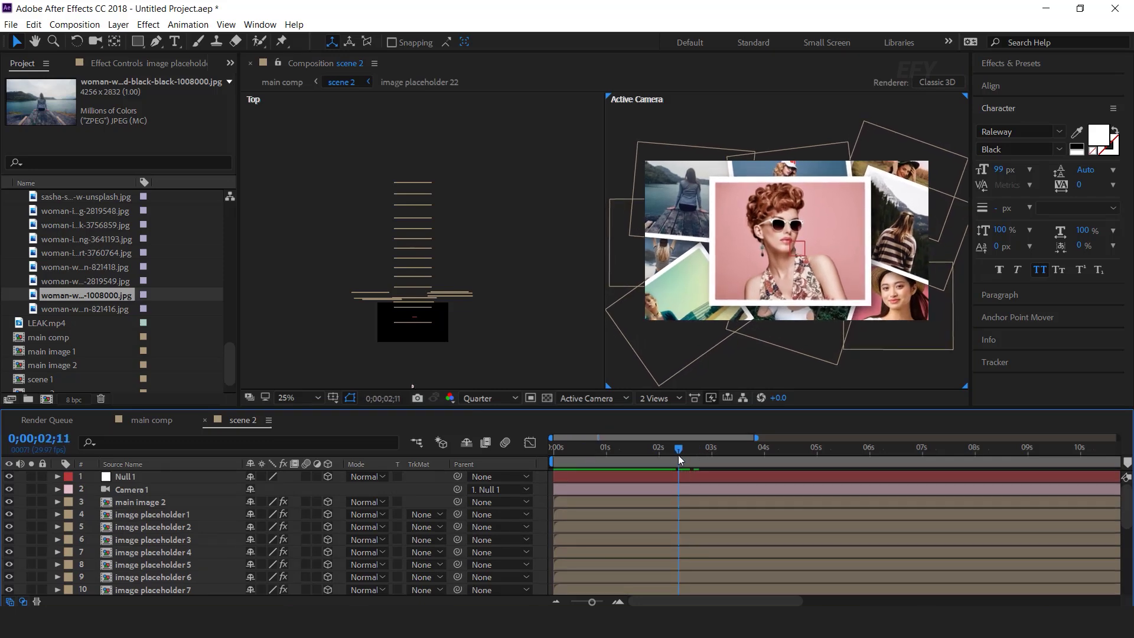
Step: Preview the transition from scene 1 to scene 2 in the main comp, and reopen scene 2
{"action": "left_click", "coordinate": [142, 420]}
{"action": "left_click_drag", "start_coordinate": [620, 450], "coordinate": [553, 452]}
{"action": "key", "text": "space"}
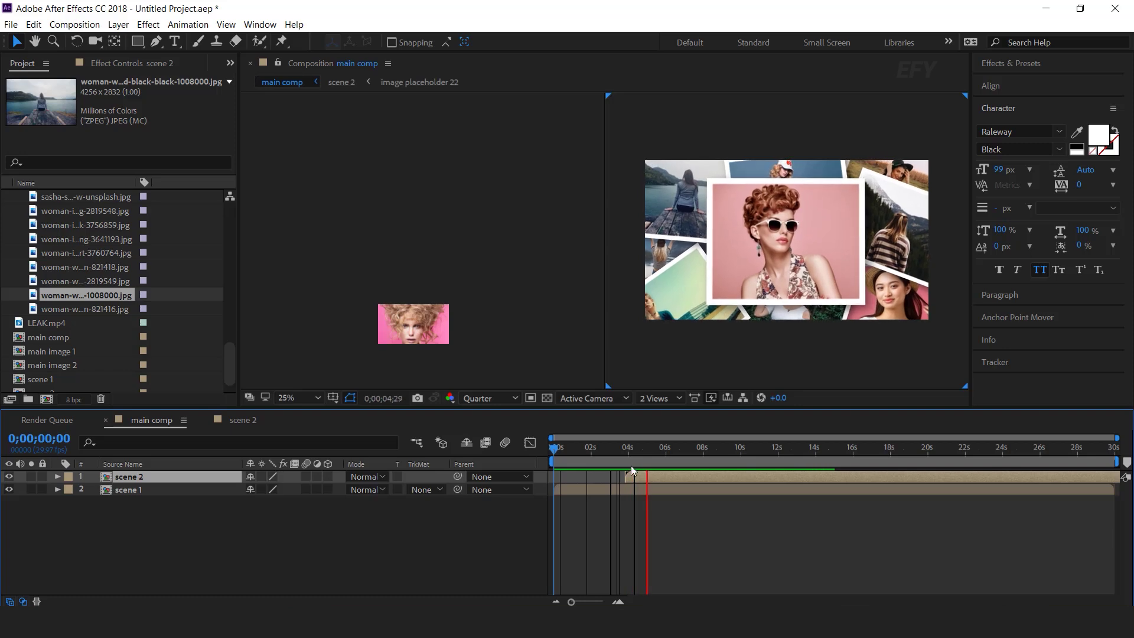
{"action": "left_click", "coordinate": [622, 446]}
{"action": "key", "text": "space"}
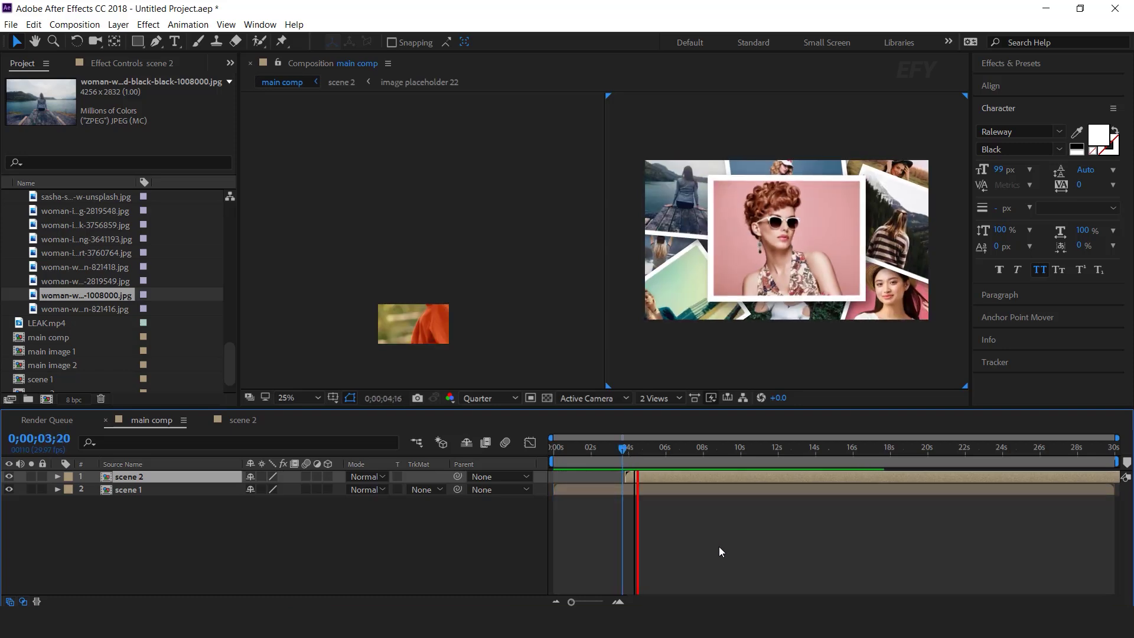
{"action": "left_click", "coordinate": [629, 453]}
{"action": "left_click_drag", "start_coordinate": [628, 452], "coordinate": [634, 454]}
{"action": "double_click", "coordinate": [590, 476]}
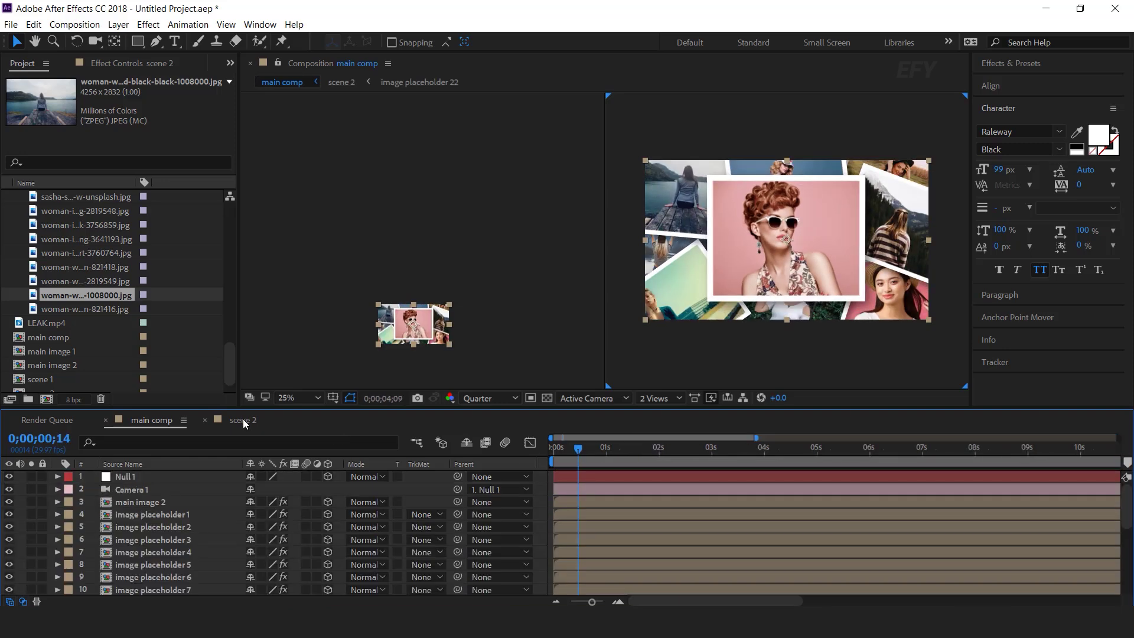
Step: At the start of scene 2, set Null 1's first Position keyframe to a Z value of about -1312
{"action": "left_click_drag", "start_coordinate": [569, 449], "coordinate": [561, 451]}
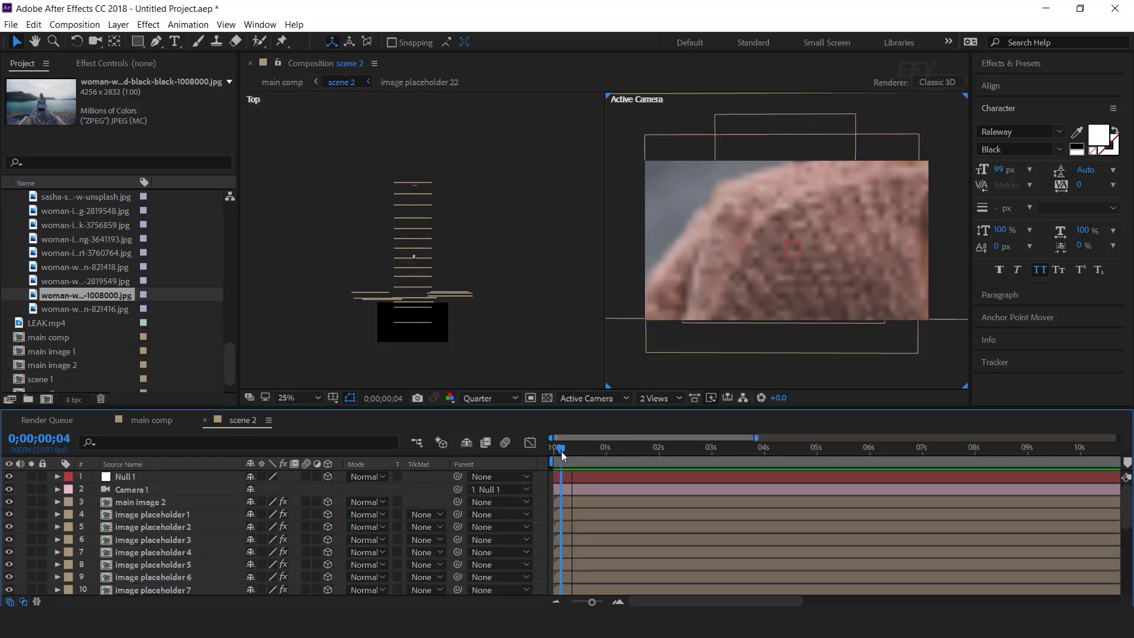
{"action": "left_click", "coordinate": [586, 480]}
{"action": "key", "text": "p"}
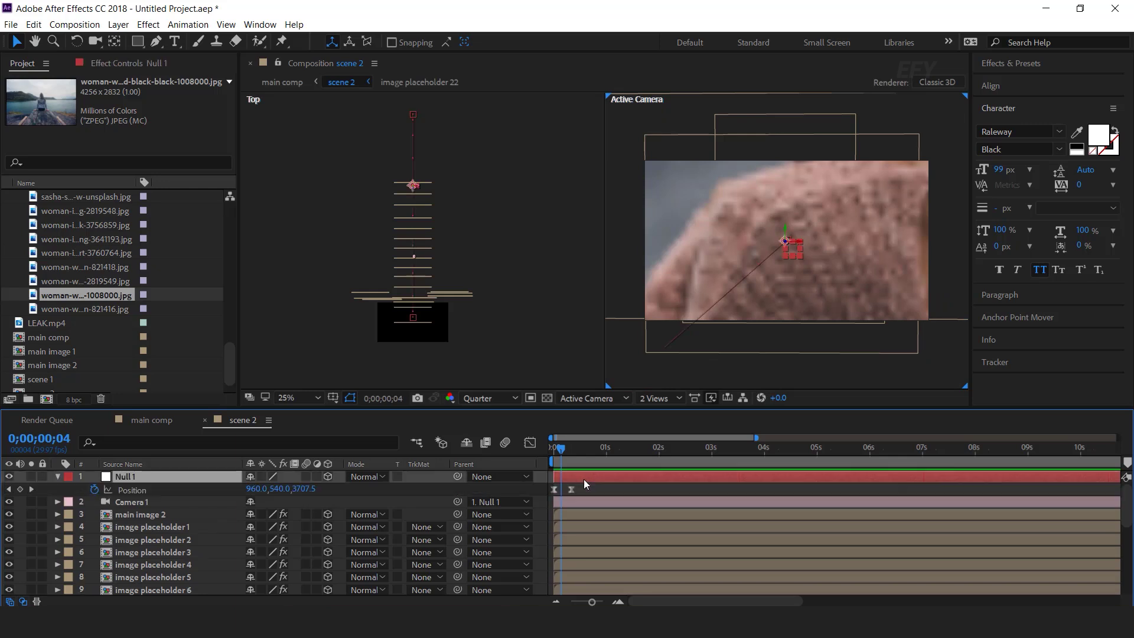
{"action": "scroll", "coordinate": [596, 564], "scroll_direction": "up", "scroll_amount": 5, "text": "alt"}
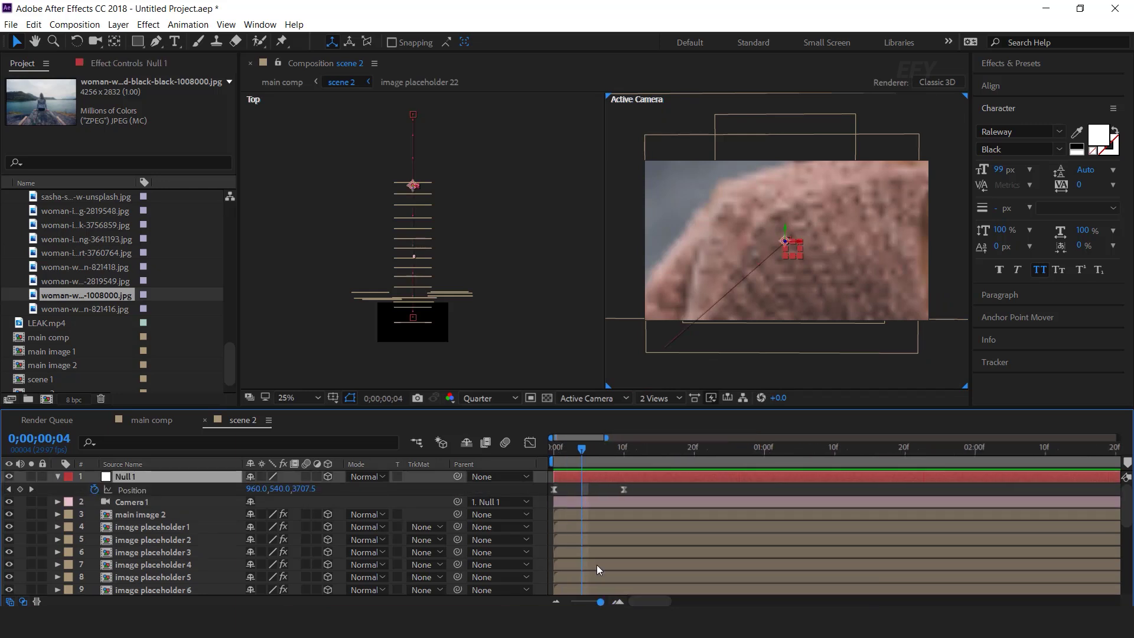
{"action": "mouse_move", "coordinate": [569, 448]}
{"action": "left_mouse_down"}
{"action": "mouse_move", "coordinate": [536, 448]}
{"action": "mouse_move", "coordinate": [575, 451]}
{"action": "left_mouse_up"}
{"action": "left_click_drag", "start_coordinate": [301, 489], "coordinate": [196, 488], "text": "shift"}
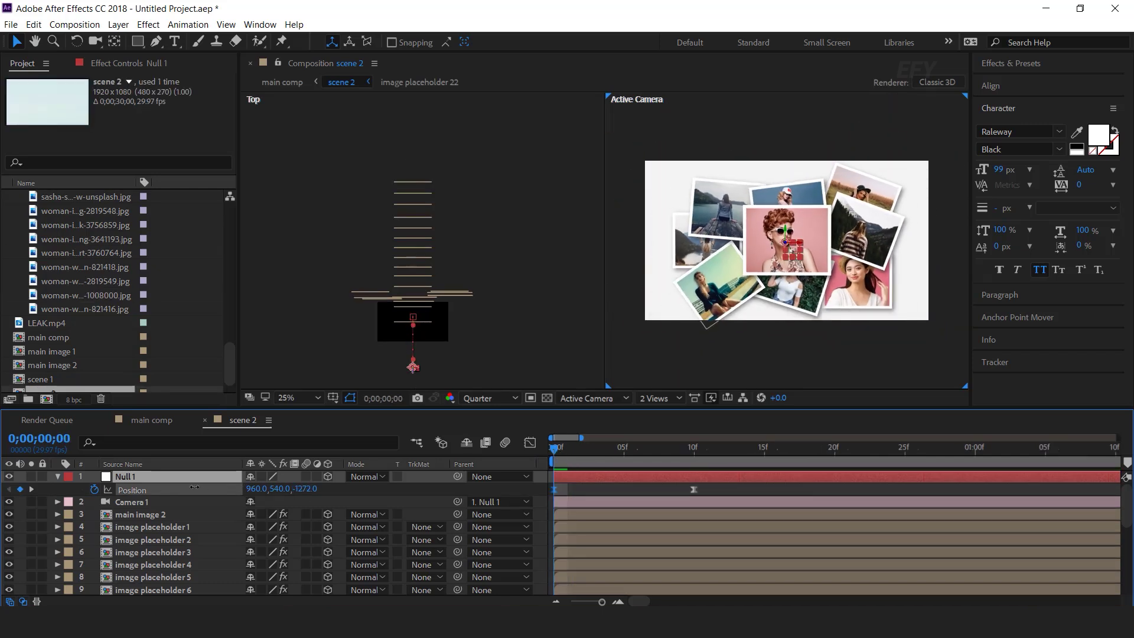
Step: Move Null 1's second Position keyframe earlier, to frame 5, and preview the opening of scene 2
{"action": "left_click", "coordinate": [652, 451]}
{"action": "left_click_drag", "start_coordinate": [692, 490], "coordinate": [616, 491]}
{"action": "left_click_drag", "start_coordinate": [629, 450], "coordinate": [444, 474]}
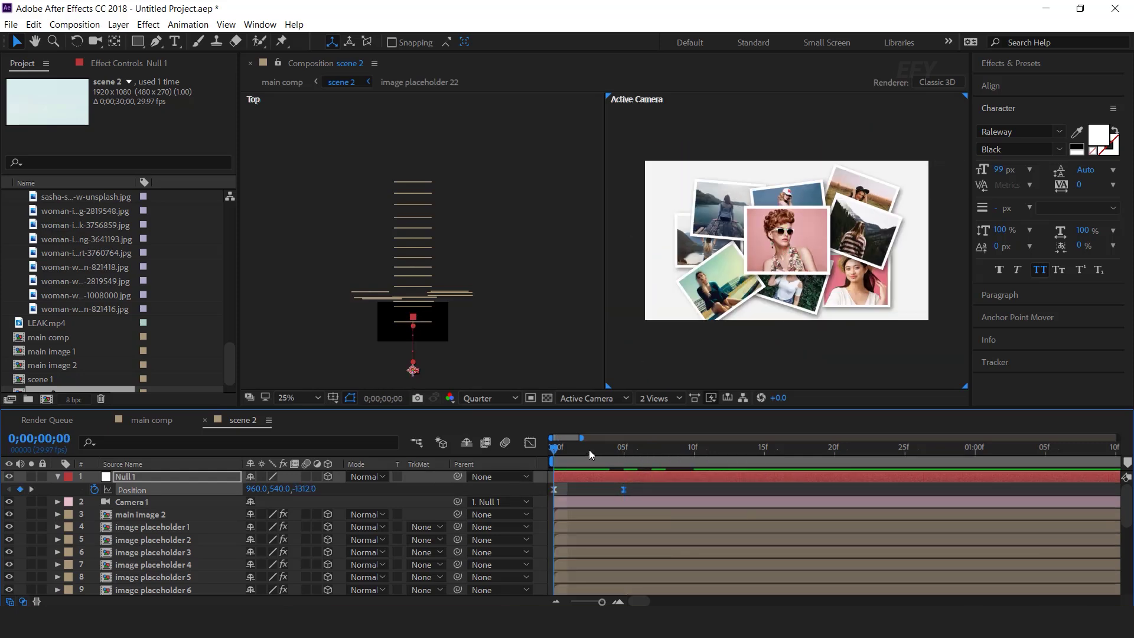
{"action": "key", "text": "space"}
{"action": "key", "text": "space"}
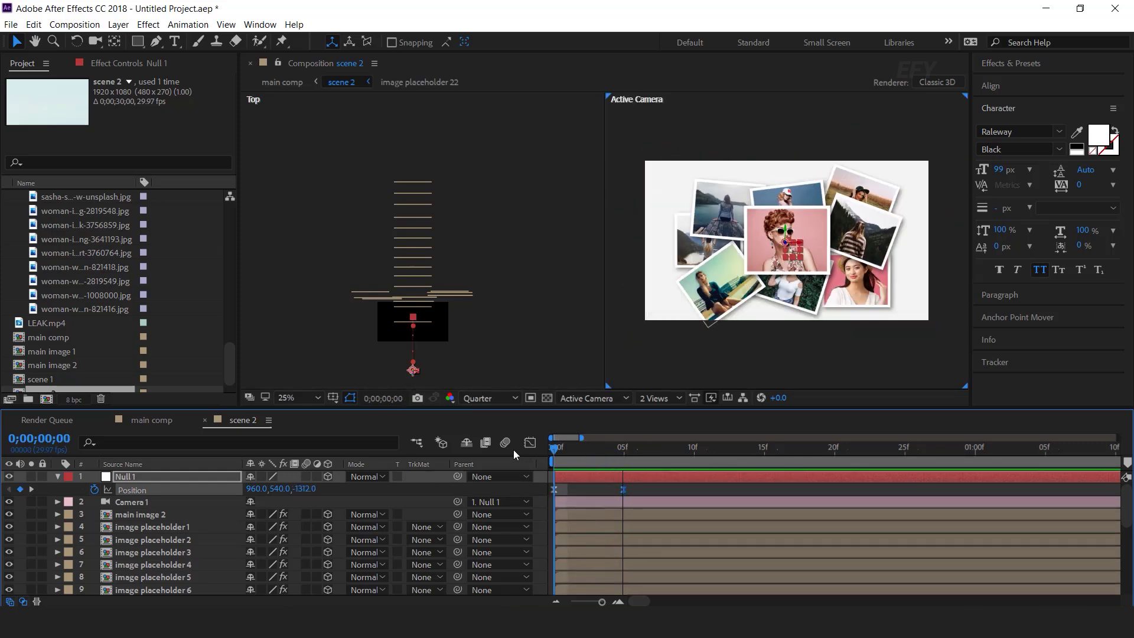
Step: Preview the transition into scene 2 in the main comp and return to scene 2
{"action": "left_click", "coordinate": [152, 420]}
{"action": "left_click_drag", "start_coordinate": [689, 454], "coordinate": [600, 451]}
{"action": "key", "text": "space"}
{"action": "left_click_drag", "start_coordinate": [615, 451], "coordinate": [635, 452]}
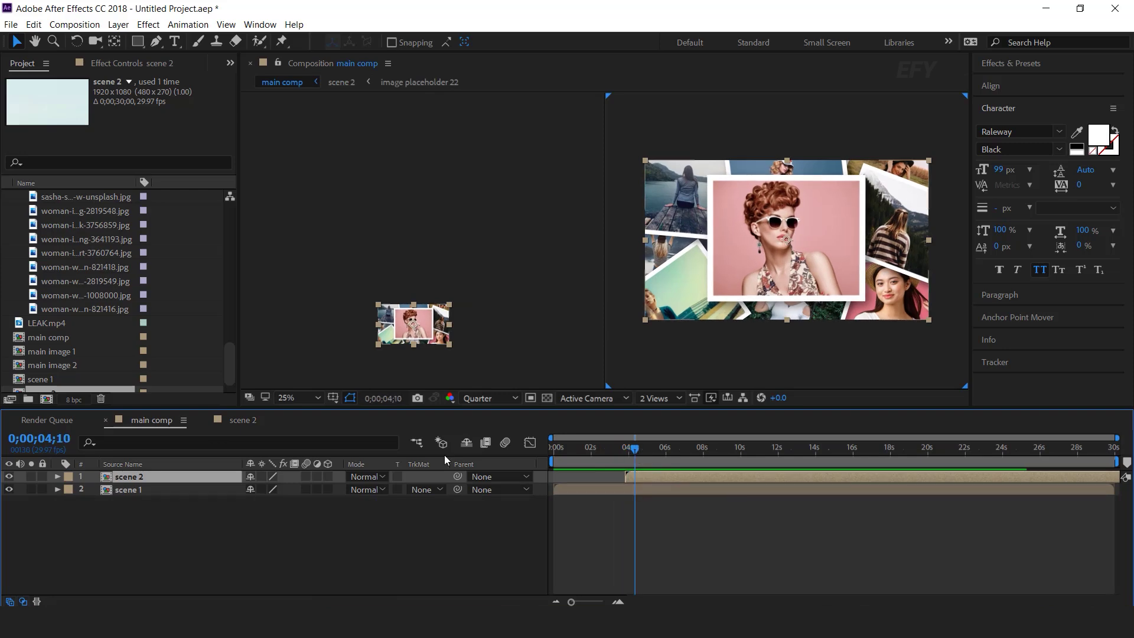
{"action": "left_click", "coordinate": [247, 420]}
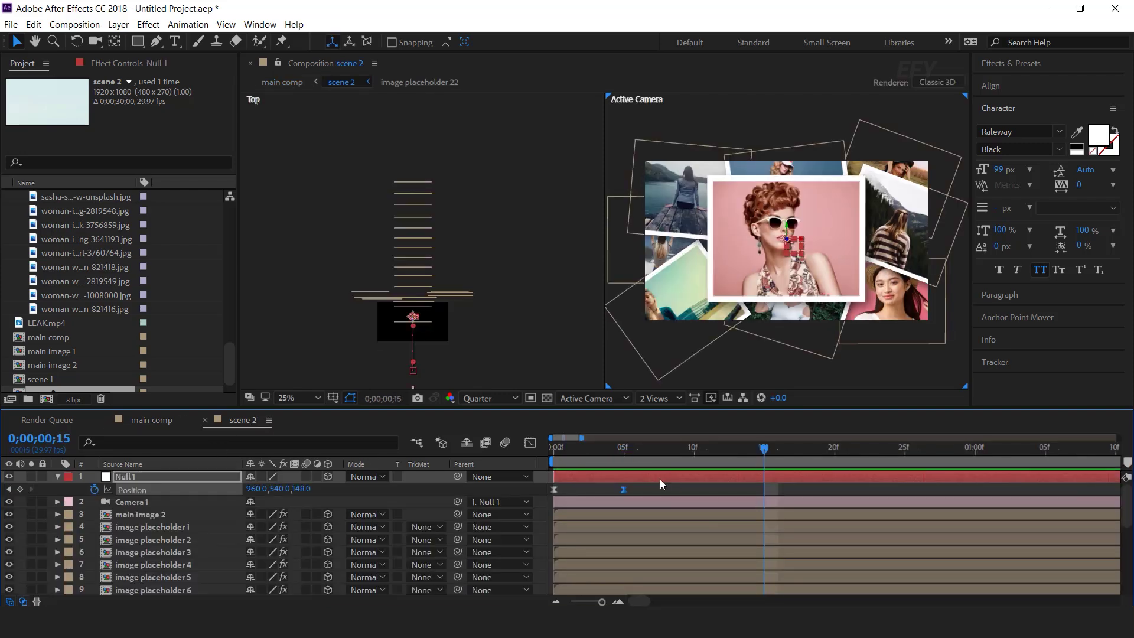
Step: Add a Position keyframe to Null 1 at 0;00;03;00 in scene 2, keeping the camera's current position
{"action": "left_click_drag", "start_coordinate": [593, 455], "coordinate": [724, 461]}
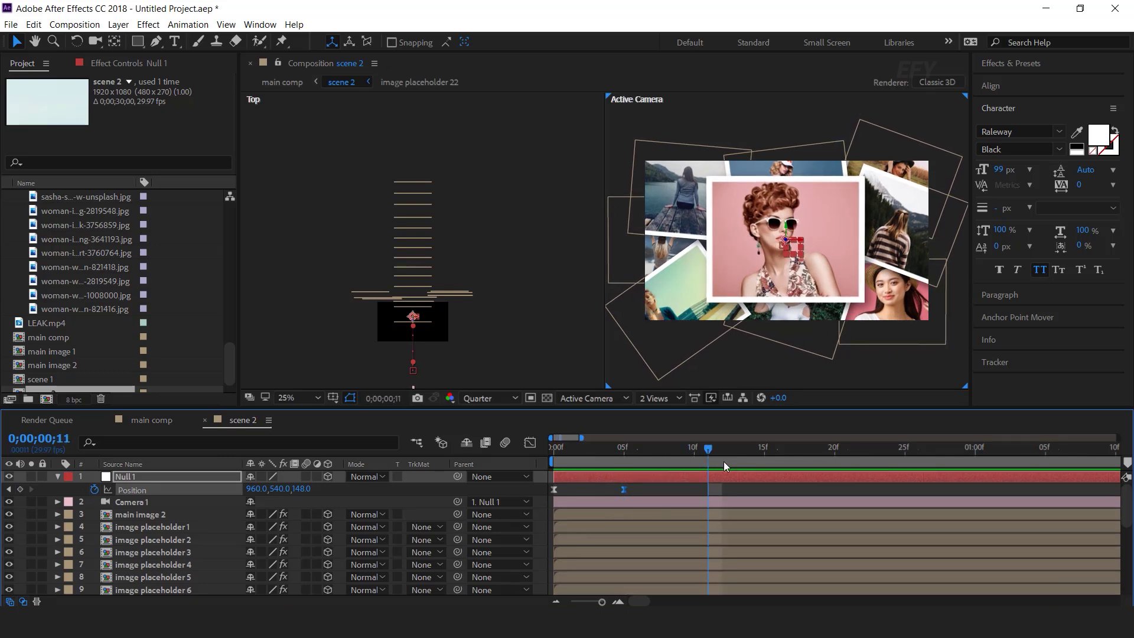
{"action": "left_click", "coordinate": [57, 476]}
{"action": "left_click_drag", "start_coordinate": [715, 456], "coordinate": [750, 459]}
{"action": "key", "text": "minus"}
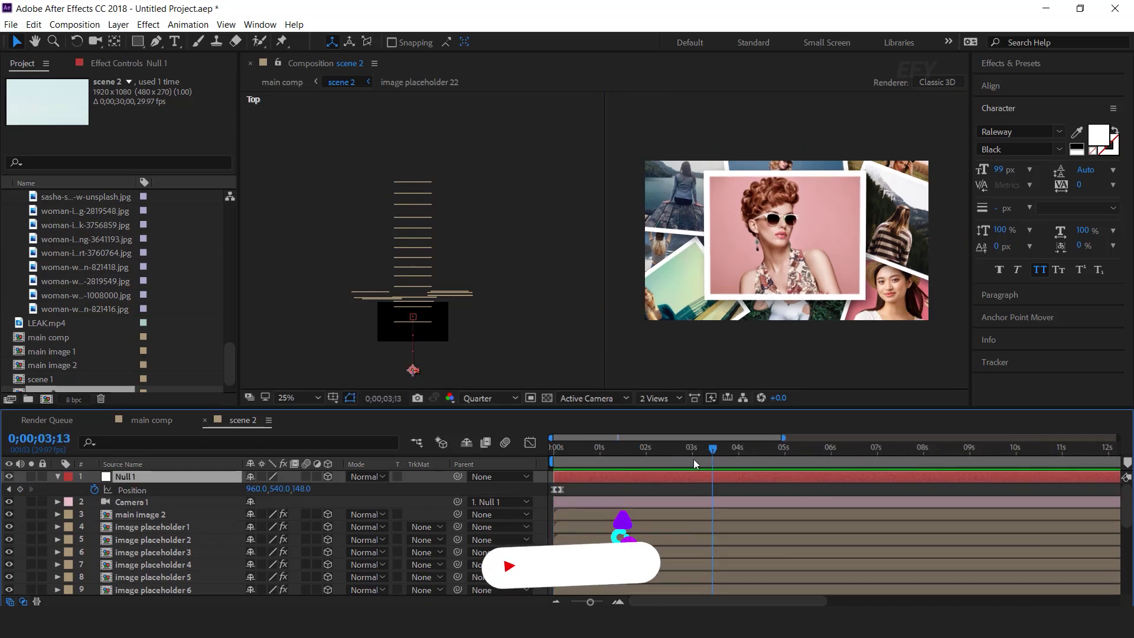
{"action": "left_click", "coordinate": [693, 458]}
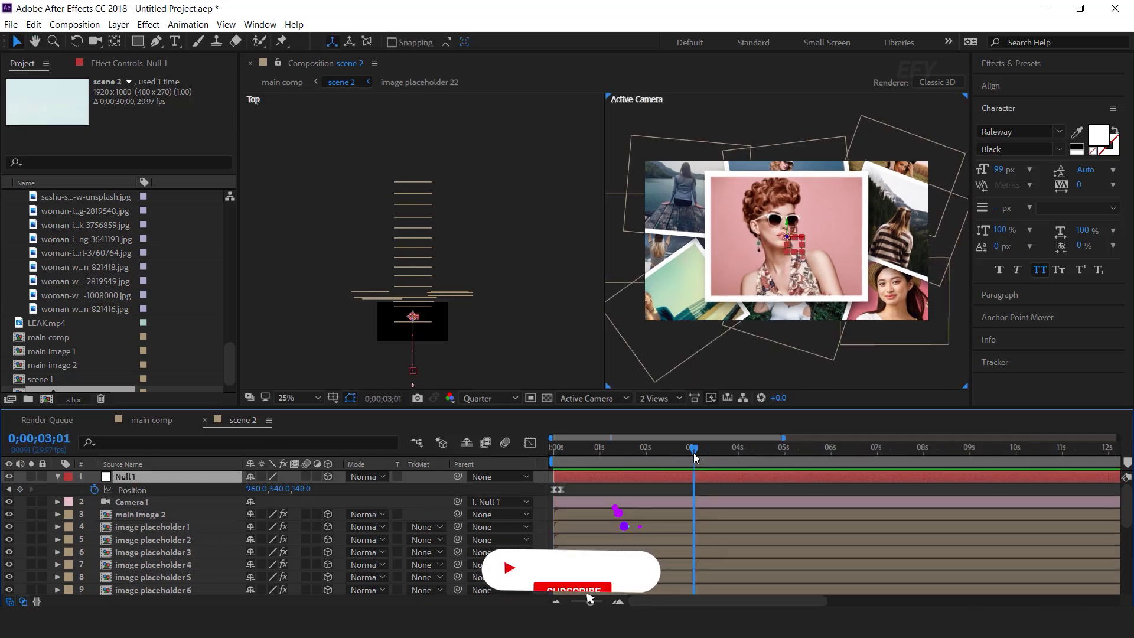
{"action": "left_click", "coordinate": [20, 488]}
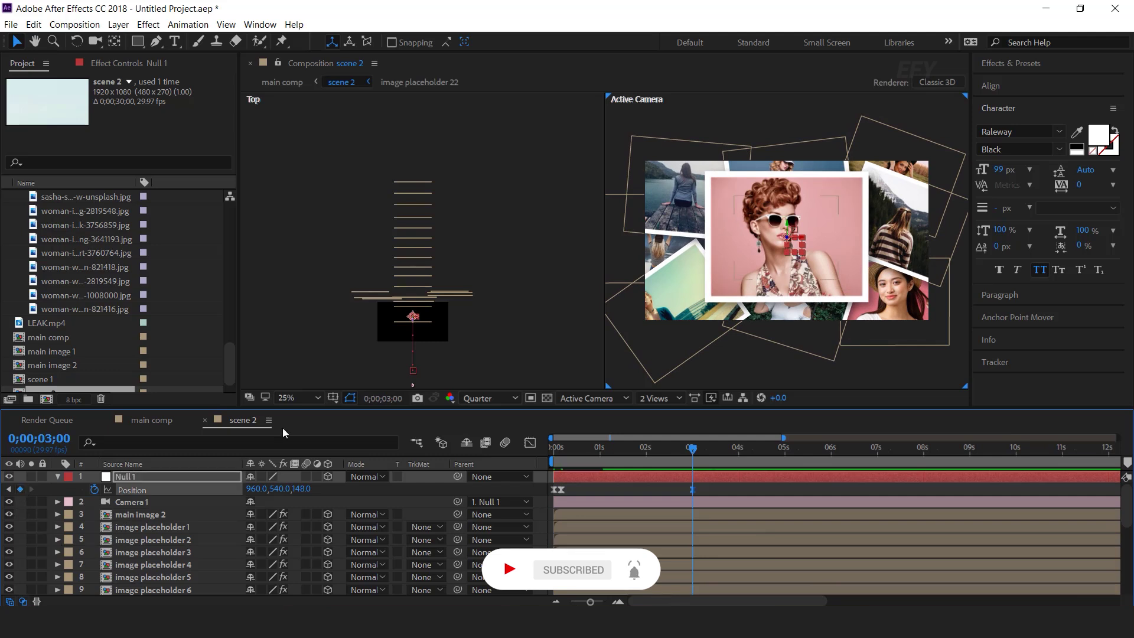
Step: Select the stack of image placeholders behind the collage in the Top view and move it in front of the collage
{"action": "left_click", "coordinate": [465, 308]}
{"action": "left_click_drag", "start_coordinate": [402, 173], "coordinate": [483, 250]}
{"action": "scroll", "coordinate": [432, 297], "scroll_direction": "up", "scroll_amount": 1}
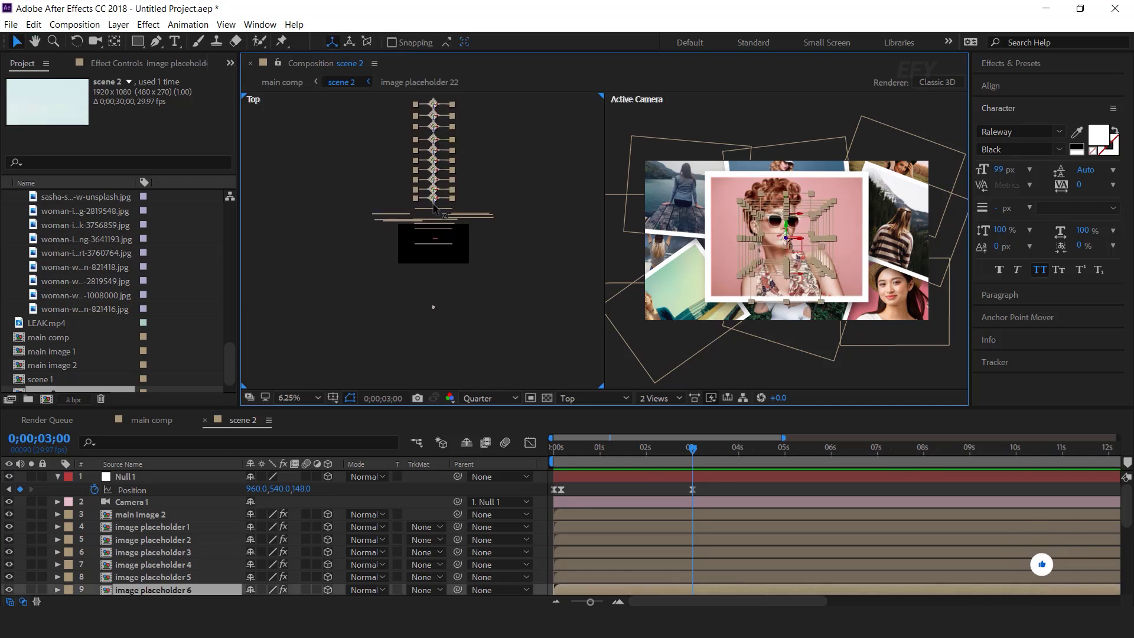
{"action": "left_click_drag", "start_coordinate": [434, 294], "coordinate": [440, 421]}
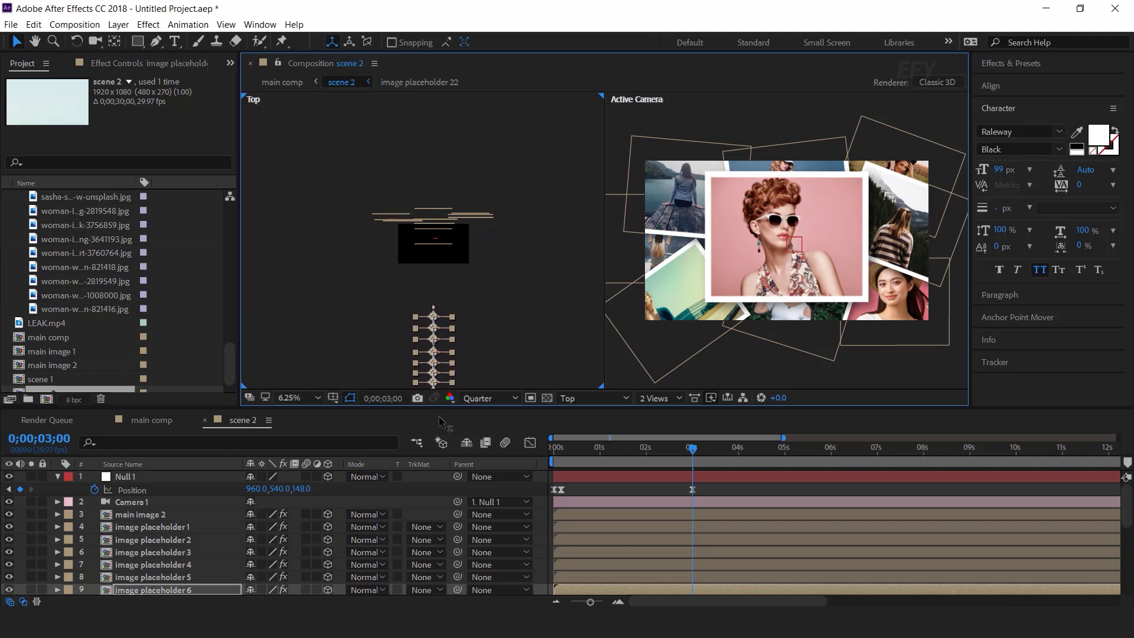
Step: At 0;00;03;10, set Null 1's Z position to -2834 so the camera pulls back through the relocated photo stack
{"action": "left_click_drag", "start_coordinate": [694, 450], "coordinate": [717, 447]}
{"action": "scroll", "coordinate": [685, 490], "scroll_direction": "up", "scroll_amount": 2}
{"action": "left_click", "coordinate": [776, 447]}
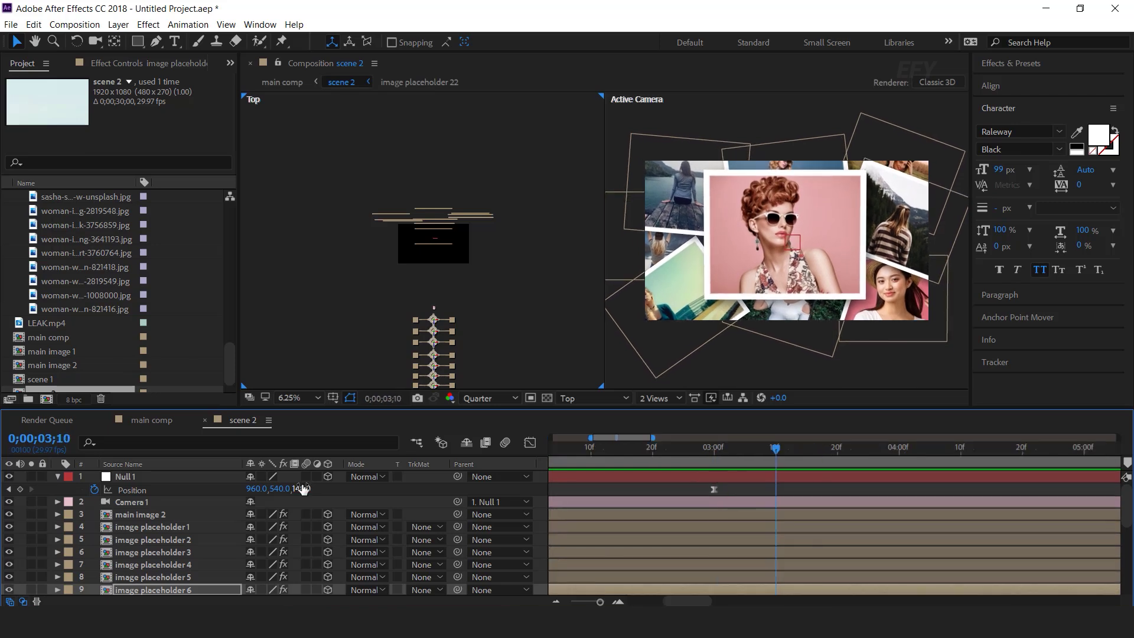
{"action": "left_click_drag", "start_coordinate": [304, 488], "coordinate": [136, 480]}
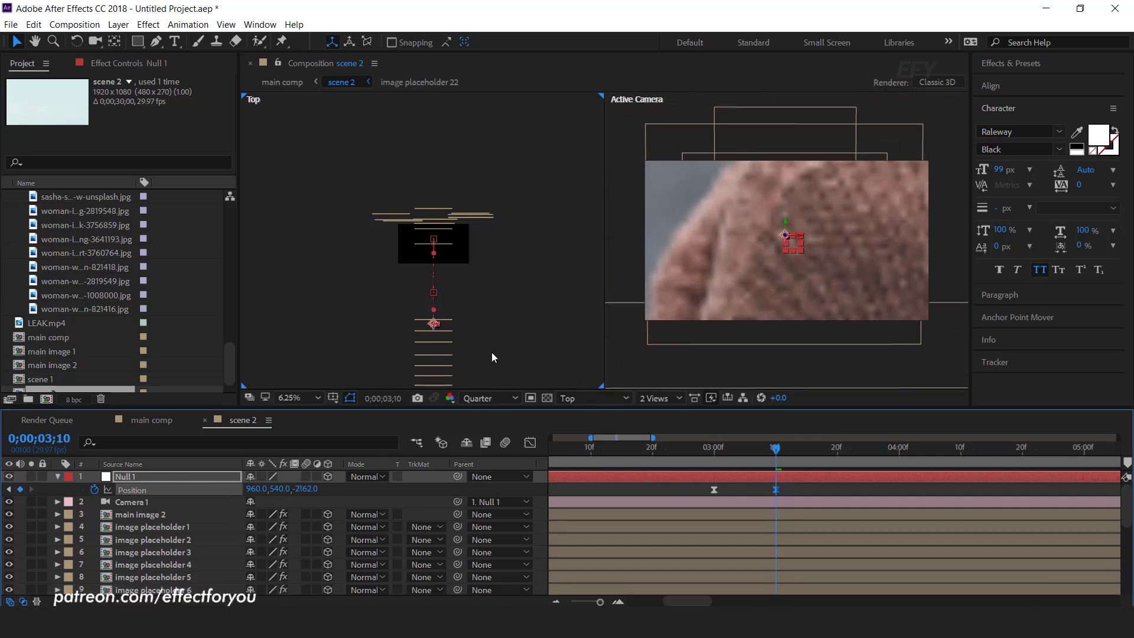
{"action": "left_click_drag", "start_coordinate": [498, 326], "coordinate": [502, 260]}
{"action": "left_click_drag", "start_coordinate": [302, 489], "coordinate": [267, 489]}
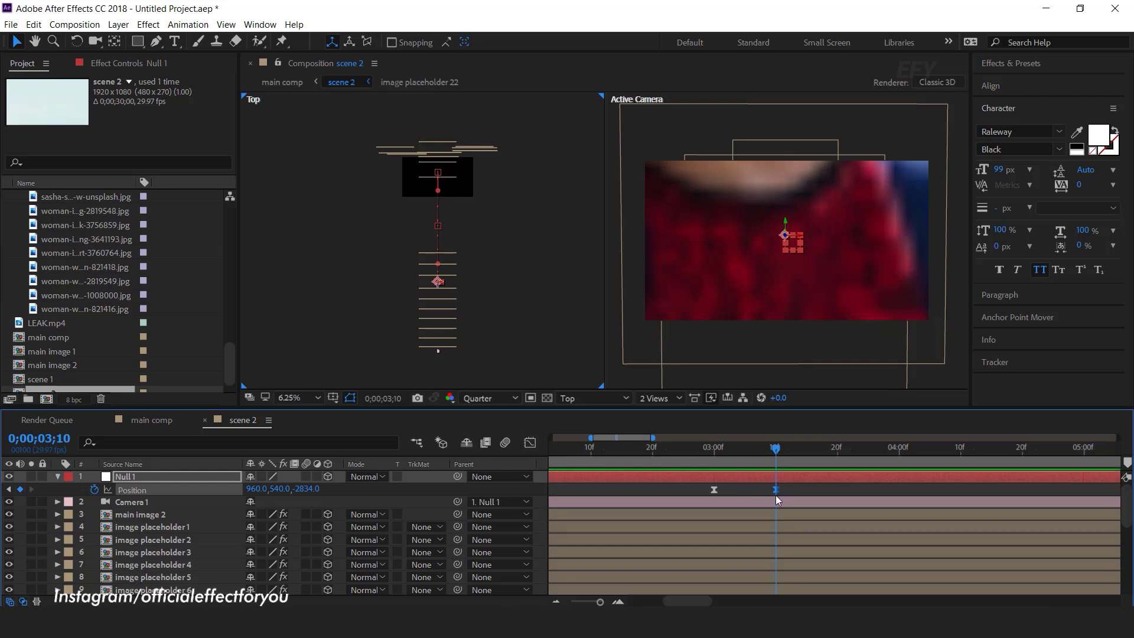
Step: Play the main comp from the start to check the scene 2 opening and its exit movement
{"action": "key", "text": "minus"}
{"action": "key", "text": "minus"}
{"action": "key", "text": "minus"}
{"action": "left_click", "coordinate": [152, 420]}
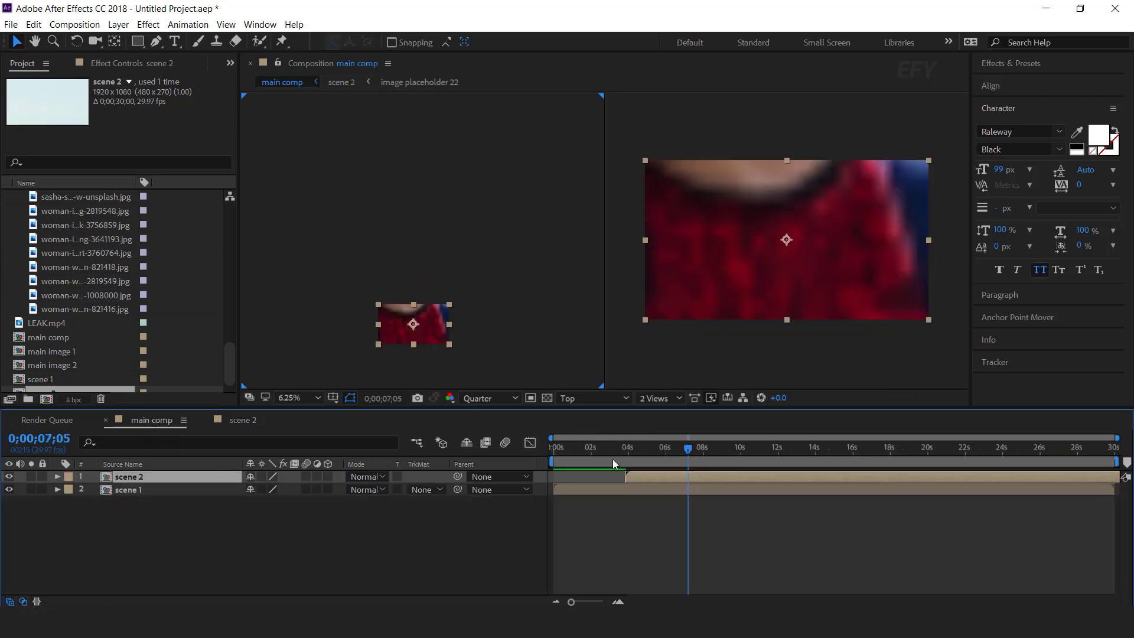
{"action": "key", "text": "space"}
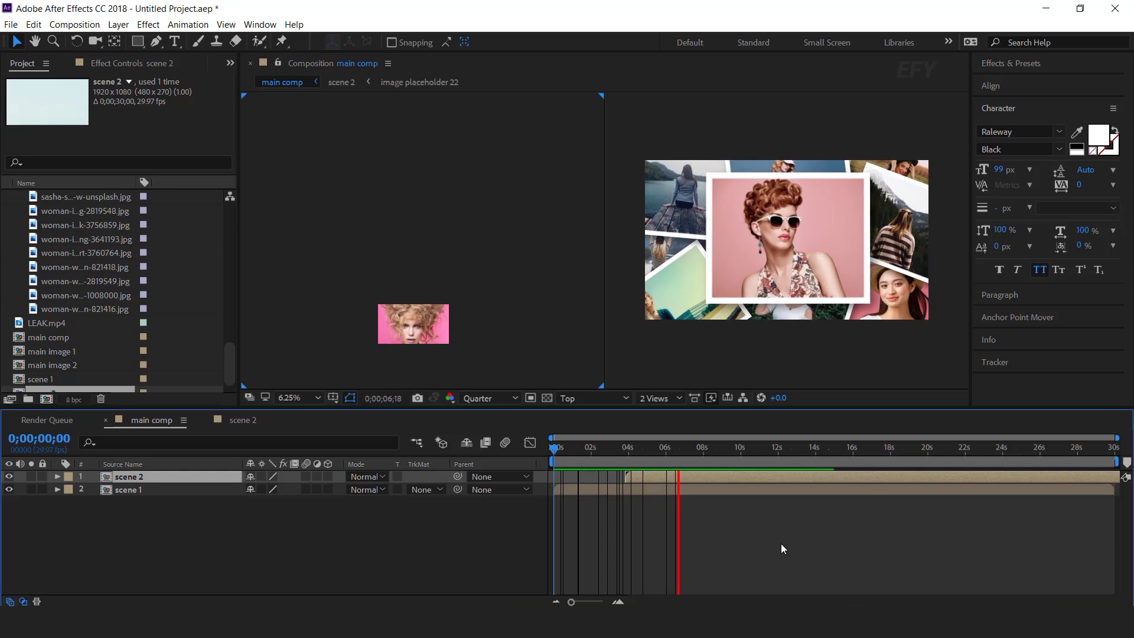
{"action": "left_click", "coordinate": [687, 450]}
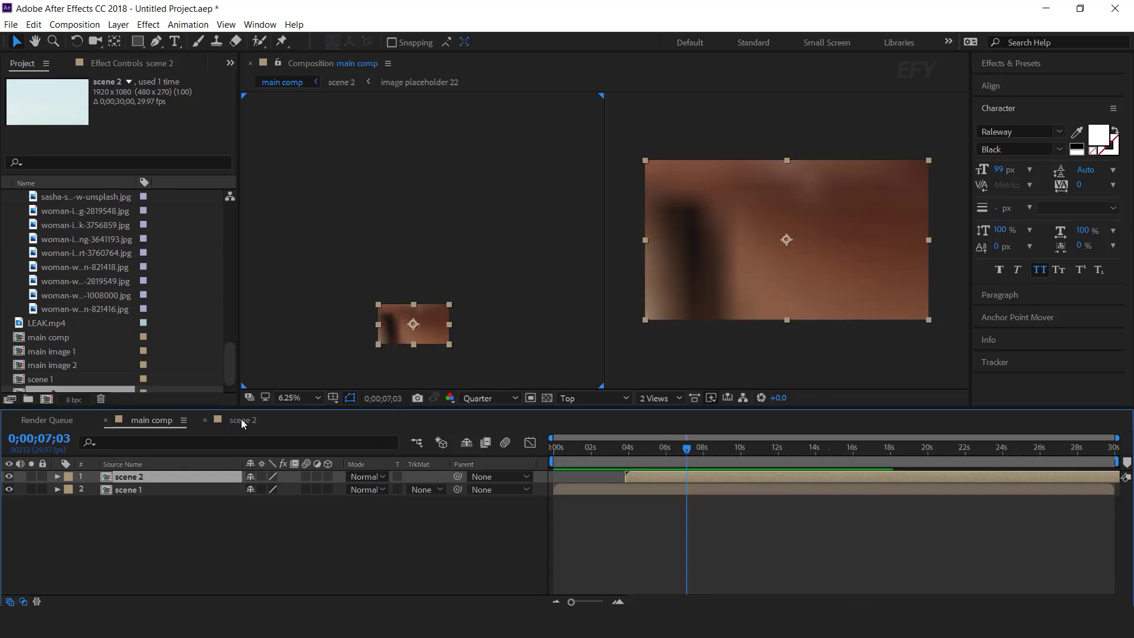
Step: Slow scene 2's exit move by shifting Null 1's last Position keyframe to about 0;00;03;17, and check the motion
{"action": "left_click", "coordinate": [242, 421]}
{"action": "key", "text": "equal"}
{"action": "left_click_drag", "start_coordinate": [732, 489], "coordinate": [760, 489]}
{"action": "left_click", "coordinate": [666, 449]}
{"action": "key", "text": "space"}
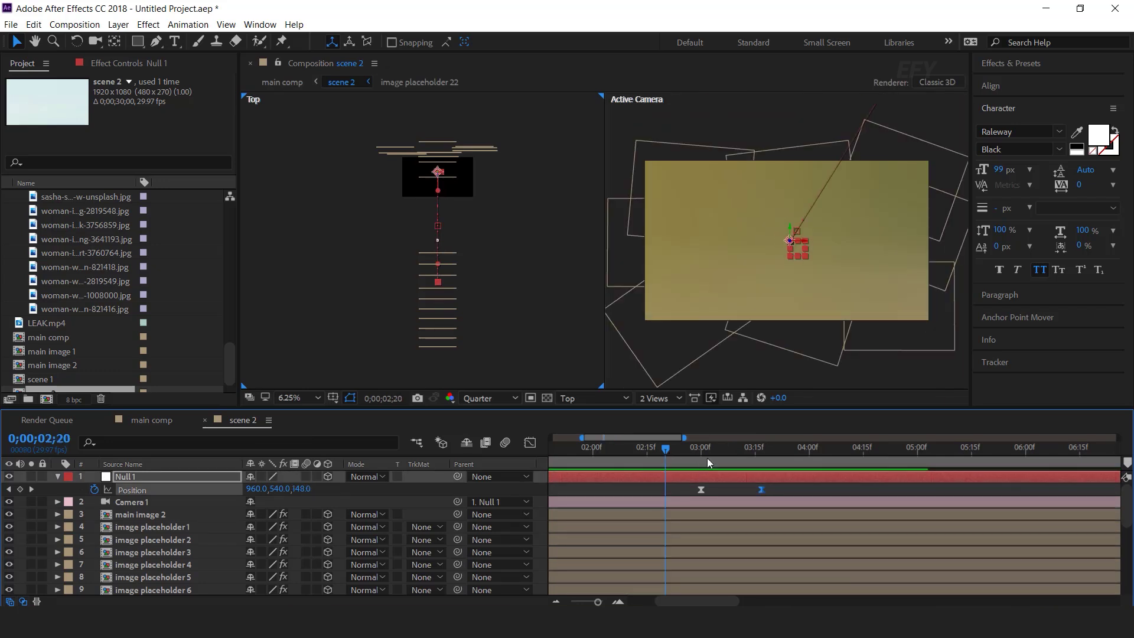
{"action": "left_click_drag", "start_coordinate": [711, 449], "coordinate": [760, 455]}
Step: Enable motion blur on all layers of scene 2 and close the scene
{"action": "left_click", "coordinate": [57, 477]}
{"action": "key", "text": "ctrl+a"}
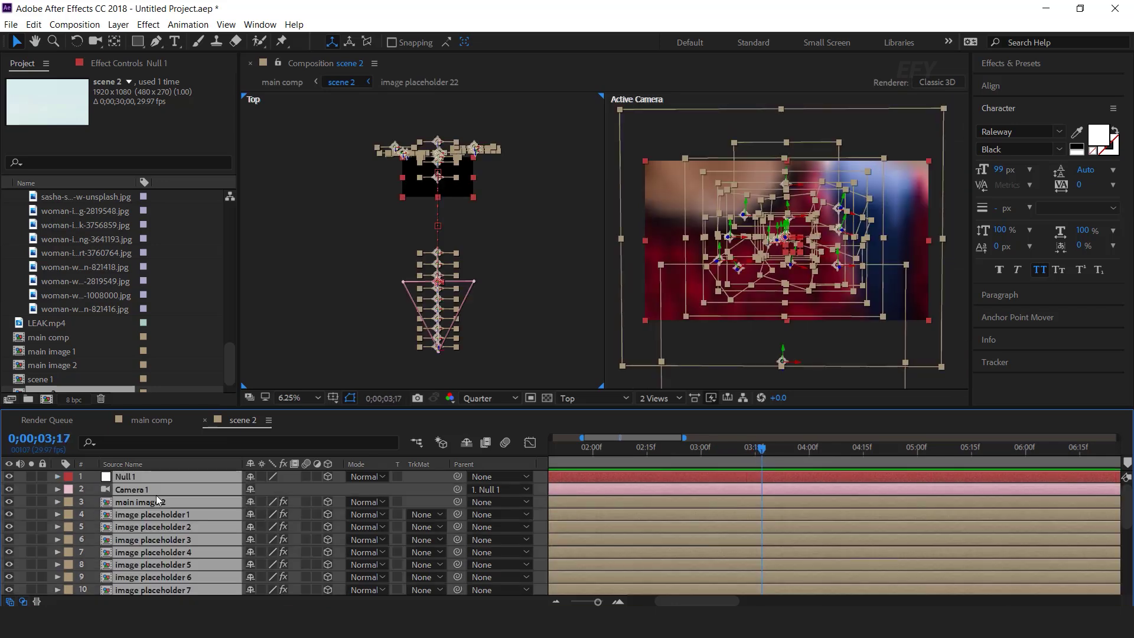
{"action": "left_click", "coordinate": [307, 476]}
{"action": "left_click", "coordinate": [205, 420]}
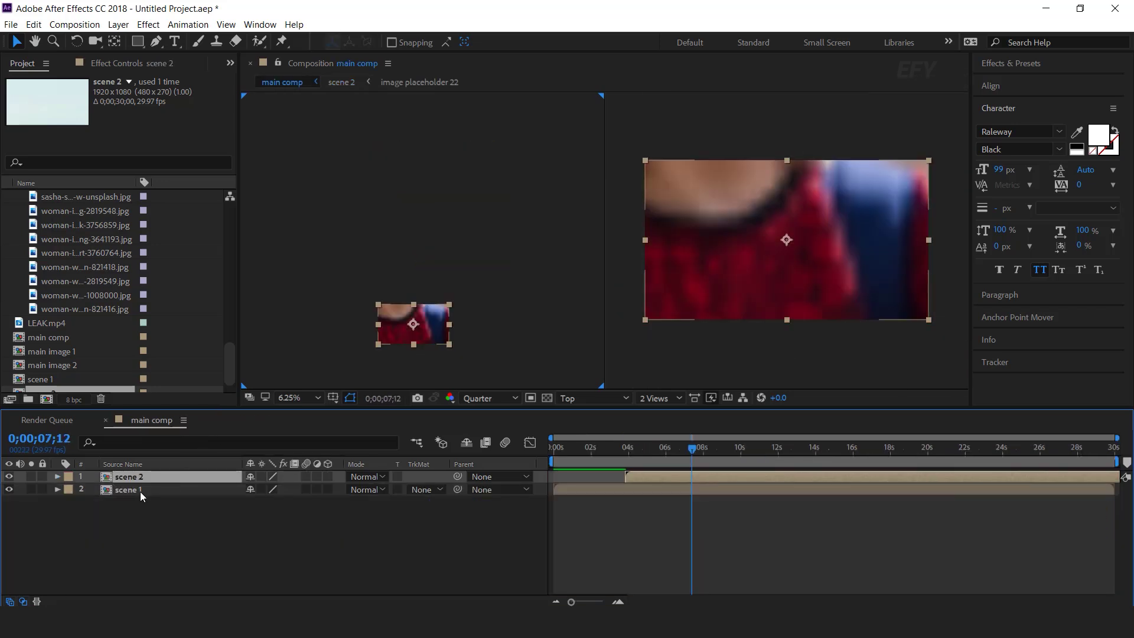
Step: Open scene 1, enable motion blur on all of its layers, and close it
{"action": "double_click", "coordinate": [141, 490]}
{"action": "key", "text": "ctrl+a"}
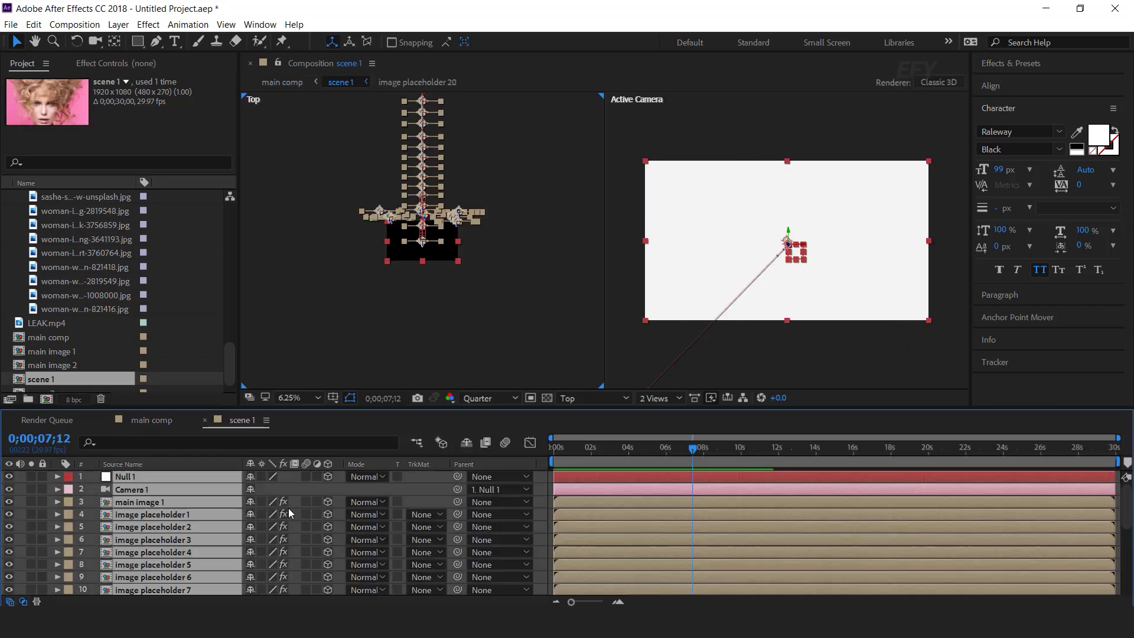
{"action": "left_click", "coordinate": [306, 475]}
{"action": "left_click", "coordinate": [205, 420]}
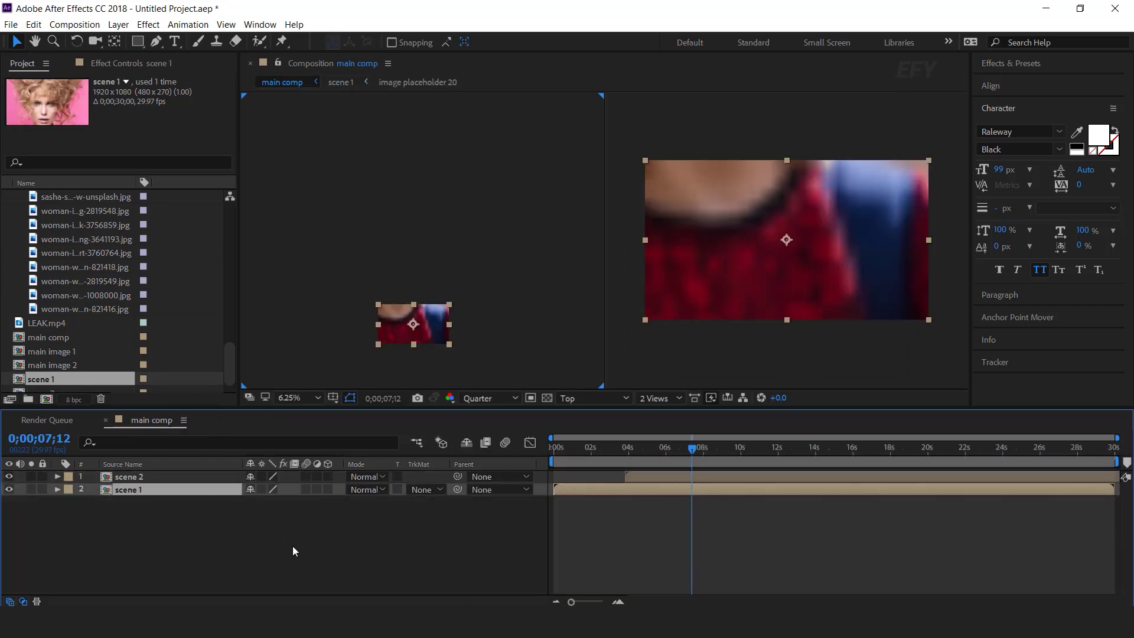
Step: Add LEAK.mp4 as the top layer of the main comp and set its blending mode to Add
{"action": "left_click", "coordinate": [293, 546]}
{"action": "scroll", "coordinate": [80, 289], "scroll_direction": "up", "scroll_amount": 3}
{"action": "left_click", "coordinate": [6, 221]}
{"action": "left_click_drag", "start_coordinate": [27, 310], "coordinate": [183, 474]}
{"action": "left_click_drag", "start_coordinate": [576, 448], "coordinate": [678, 448]}
{"action": "left_click", "coordinate": [373, 480]}
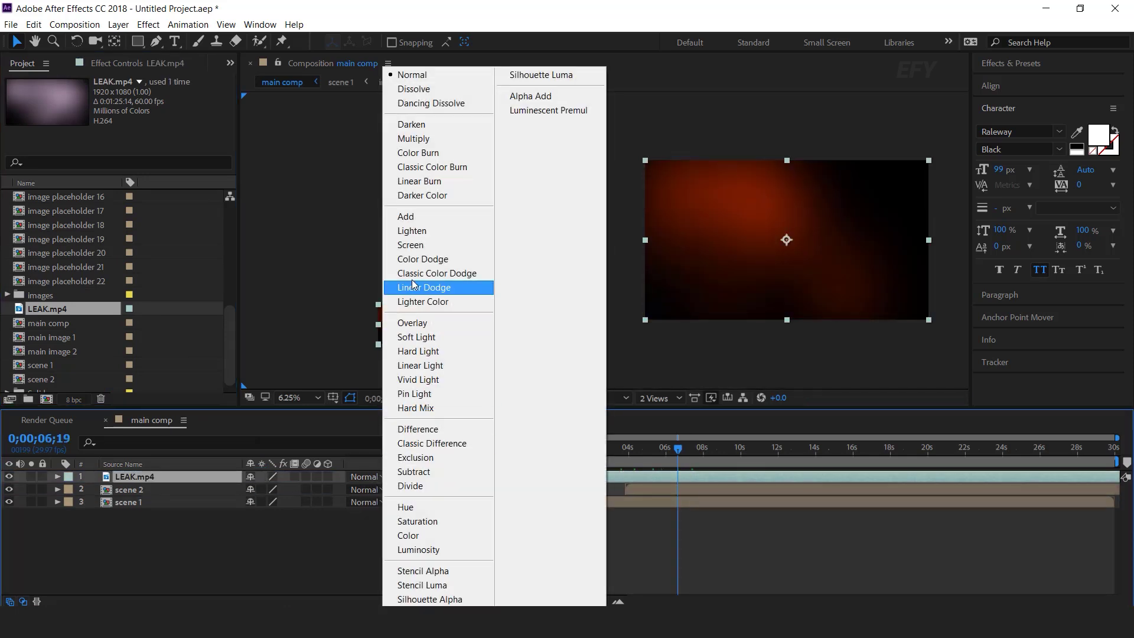
{"action": "left_click", "coordinate": [414, 215]}
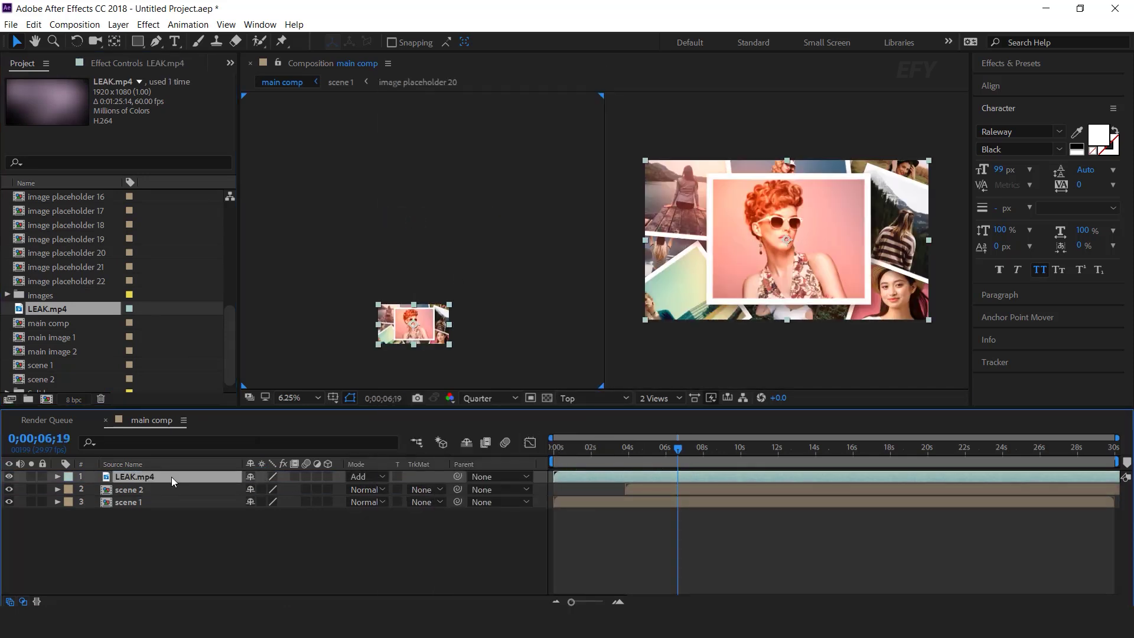
Step: Set LEAK.mp4's opacity to 80% and apply the expression wiggle(.2,40) to that opacity
{"action": "key", "text": "t"}
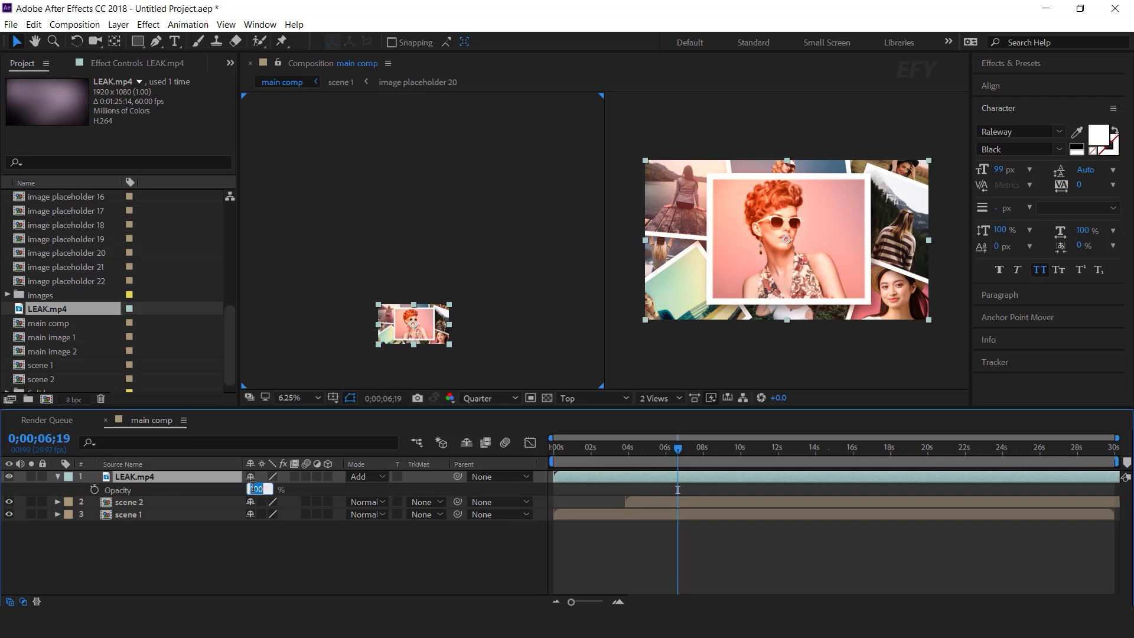
{"action": "key", "text": "Return"}
{"action": "mouse_move", "coordinate": [617, 448]}
{"action": "left_mouse_down"}
{"action": "mouse_move", "coordinate": [652, 447]}
{"action": "mouse_move", "coordinate": [612, 449]}
{"action": "left_mouse_up"}
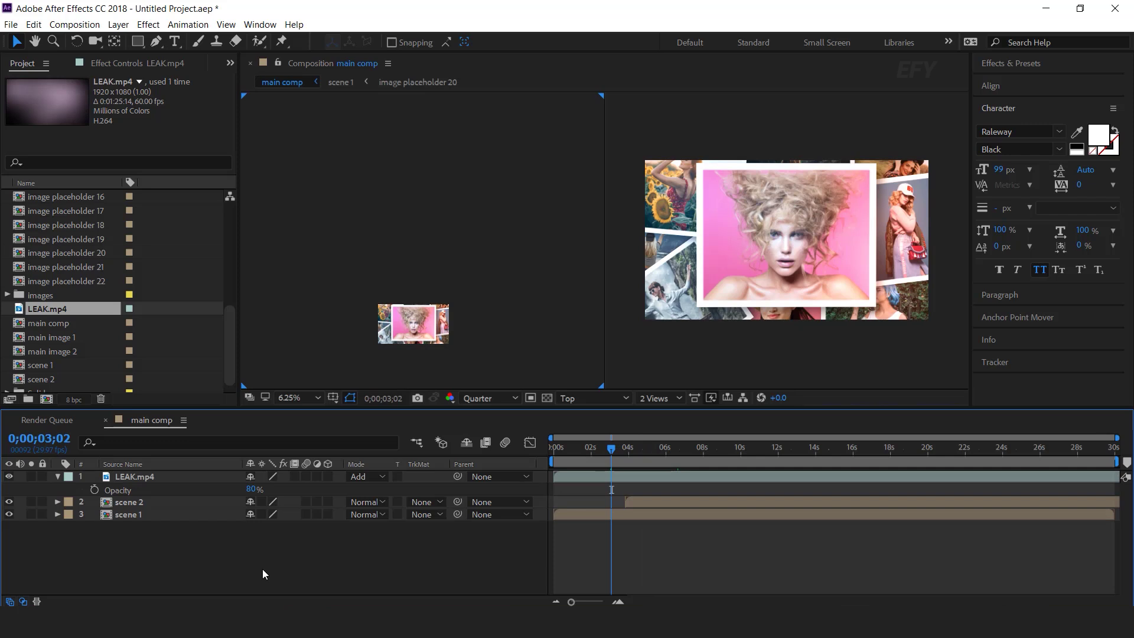
{"action": "left_click", "coordinate": [143, 489]}
{"action": "left_click", "coordinate": [94, 489], "text": "alt"}
{"action": "type", "text": "wiggle(.2,40"}
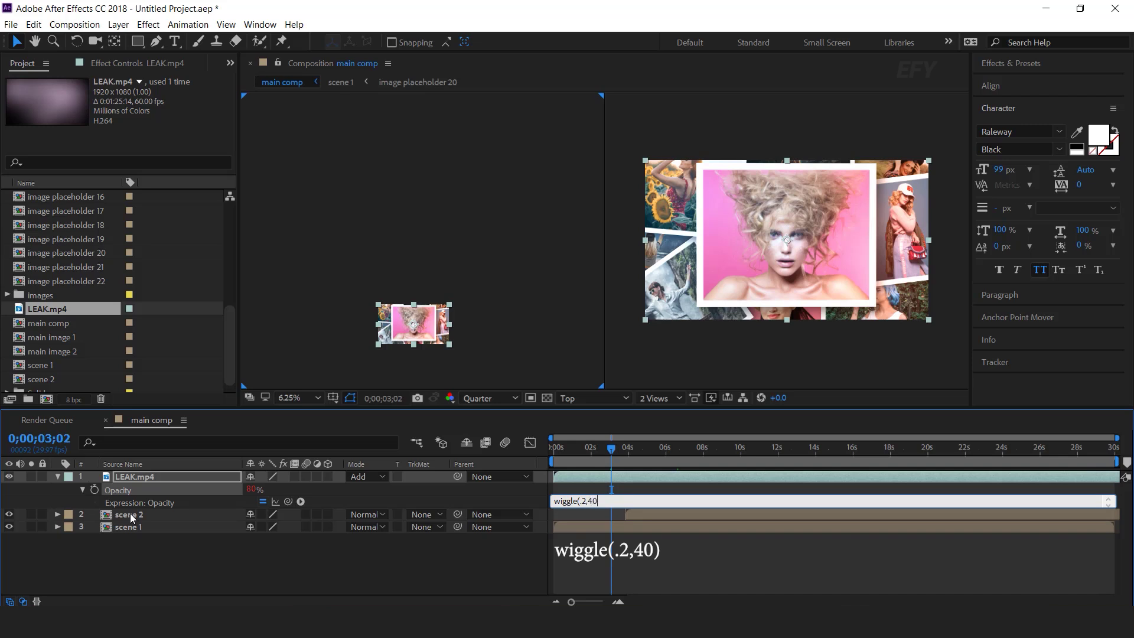
{"action": "key", "text": "KP_Enter"}
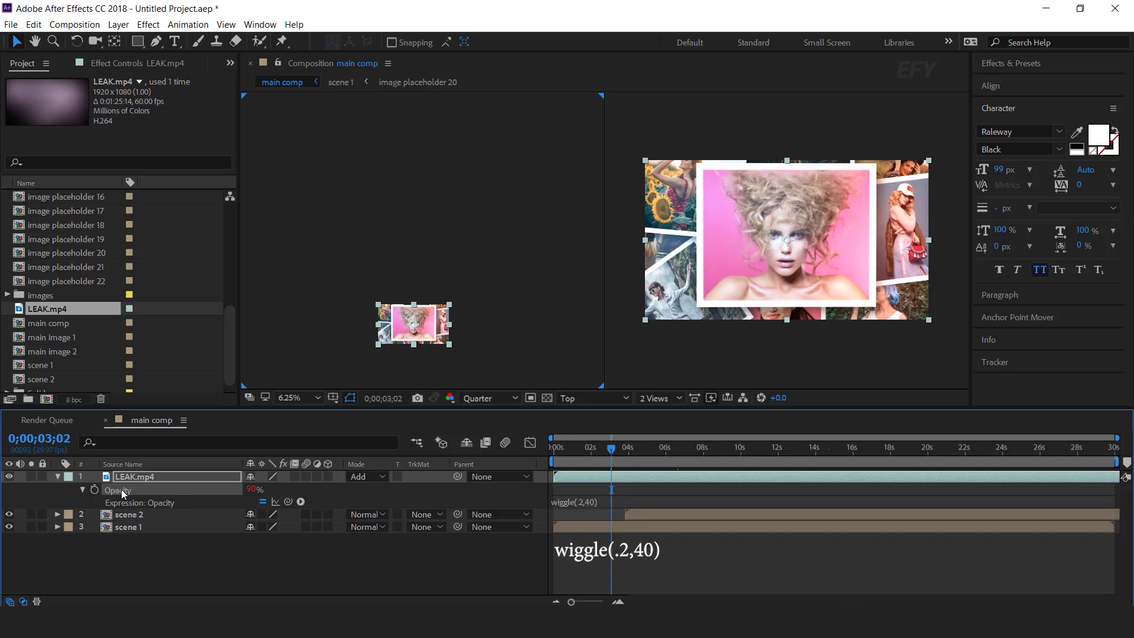
{"action": "left_click", "coordinate": [57, 476]}
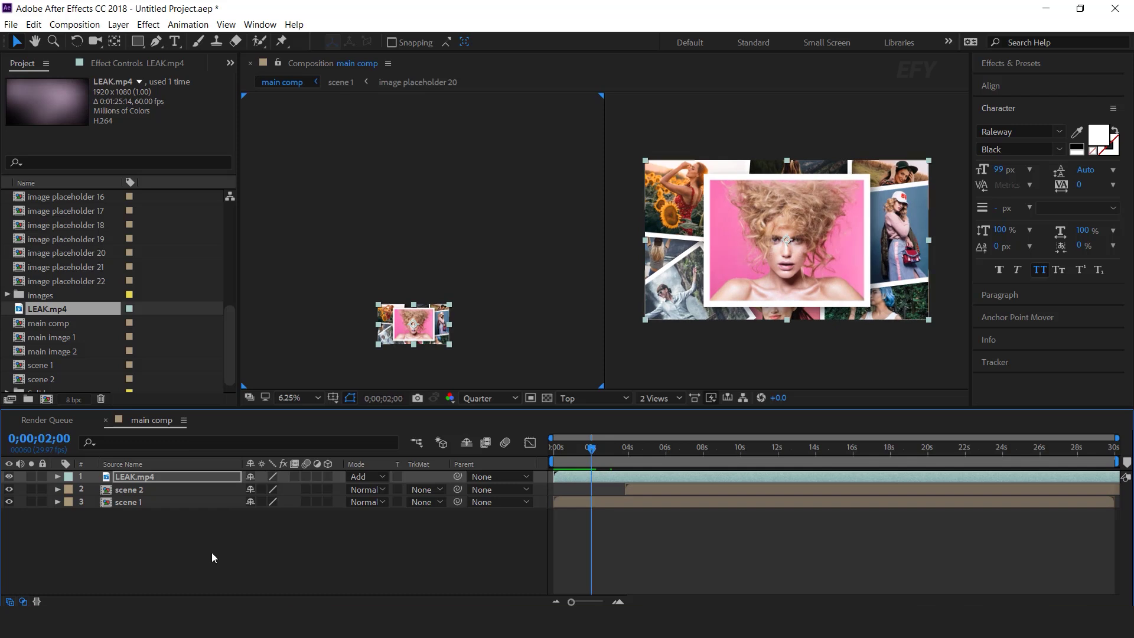
Step: Place Flash4.mov above LEAK.mp4 in the main comp and set its blending mode to Add
{"action": "scroll", "coordinate": [60, 296], "scroll_direction": "up", "scroll_amount": 6}
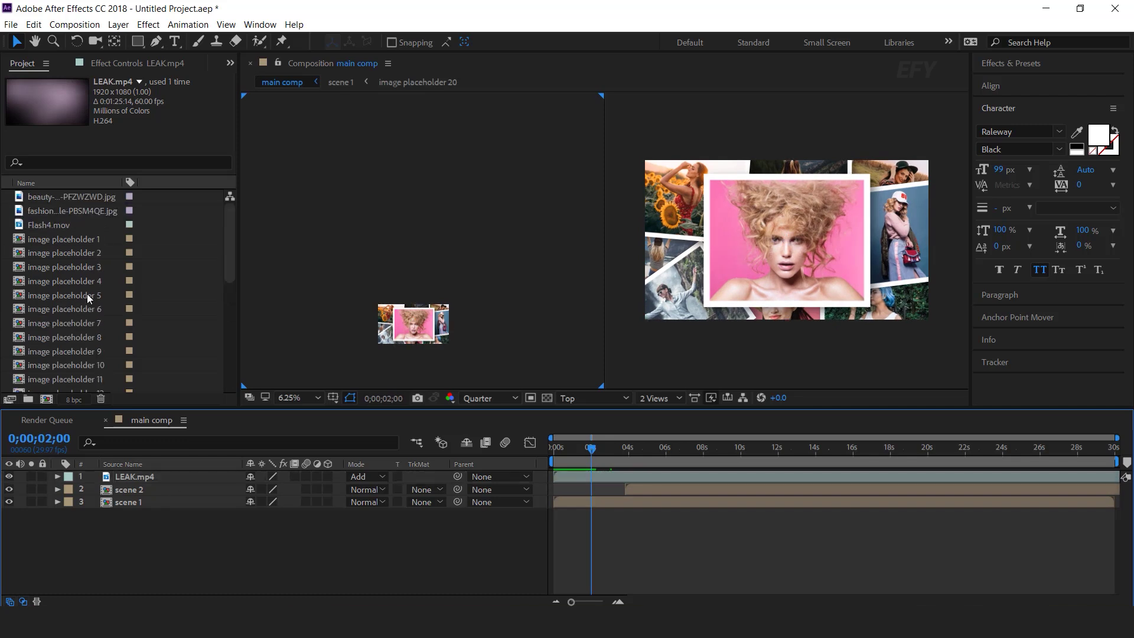
{"action": "left_click", "coordinate": [47, 224]}
{"action": "left_click_drag", "start_coordinate": [36, 224], "coordinate": [193, 476]}
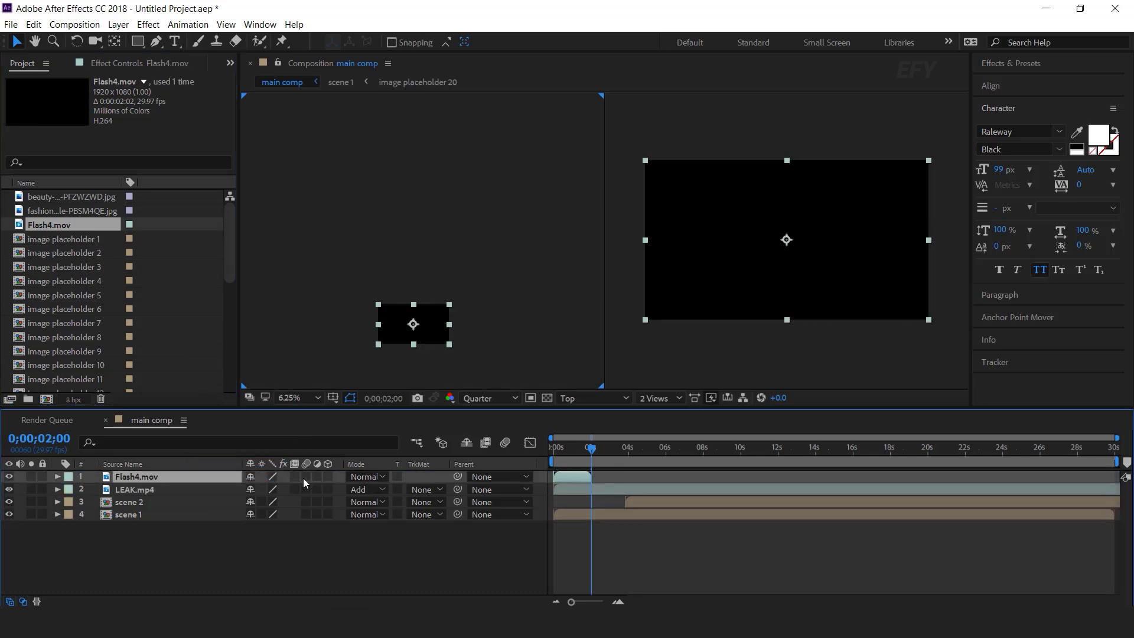
{"action": "left_click", "coordinate": [374, 477]}
{"action": "left_click", "coordinate": [413, 216]}
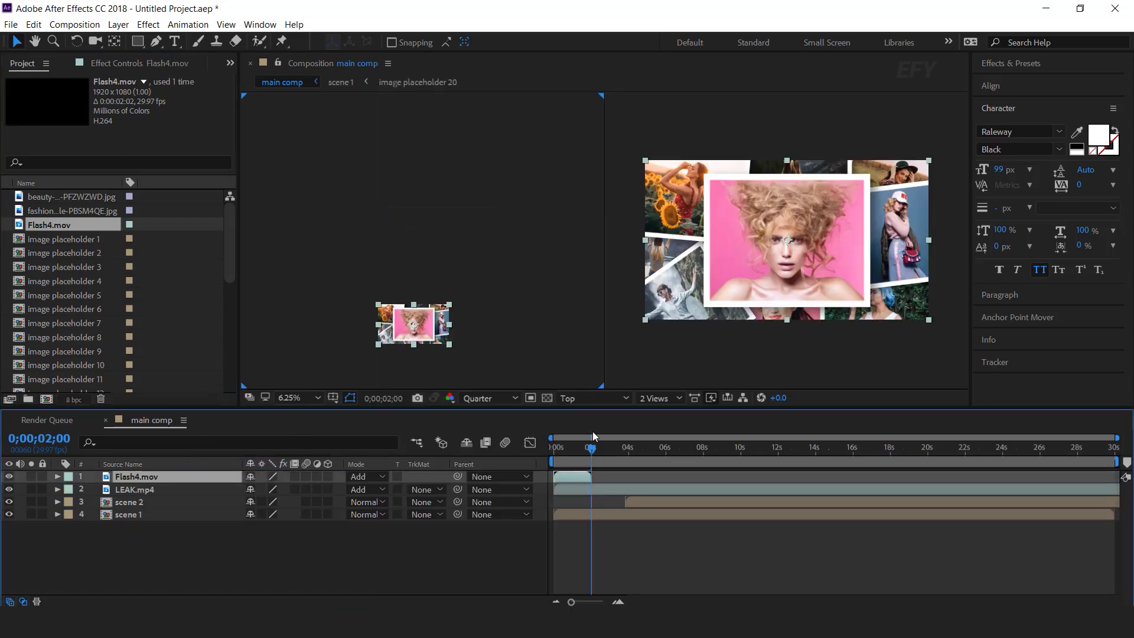
Step: Shift Flash4.mov to cover the transition into scene 2 near 4 seconds and preview it
{"action": "left_click_drag", "start_coordinate": [586, 459], "coordinate": [621, 451]}
{"action": "key", "text": "space"}
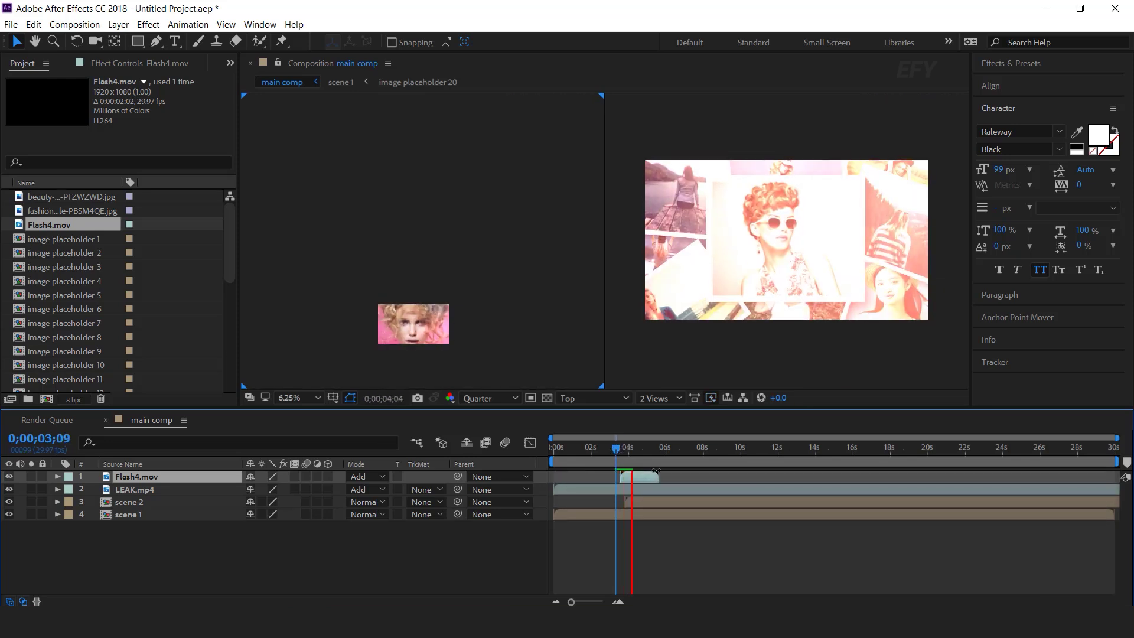
Step: Lower the opacity of Flash4.mov slightly and collapse its properties
{"action": "left_click", "coordinate": [640, 475]}
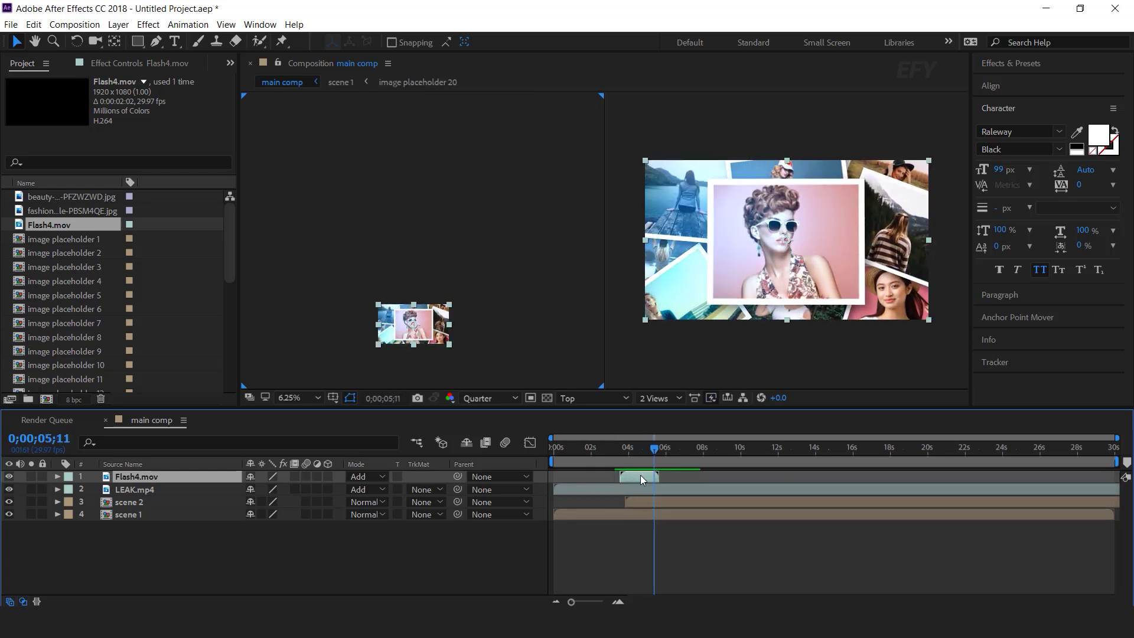
{"action": "key", "text": "t"}
{"action": "left_click_drag", "start_coordinate": [254, 490], "coordinate": [239, 488]}
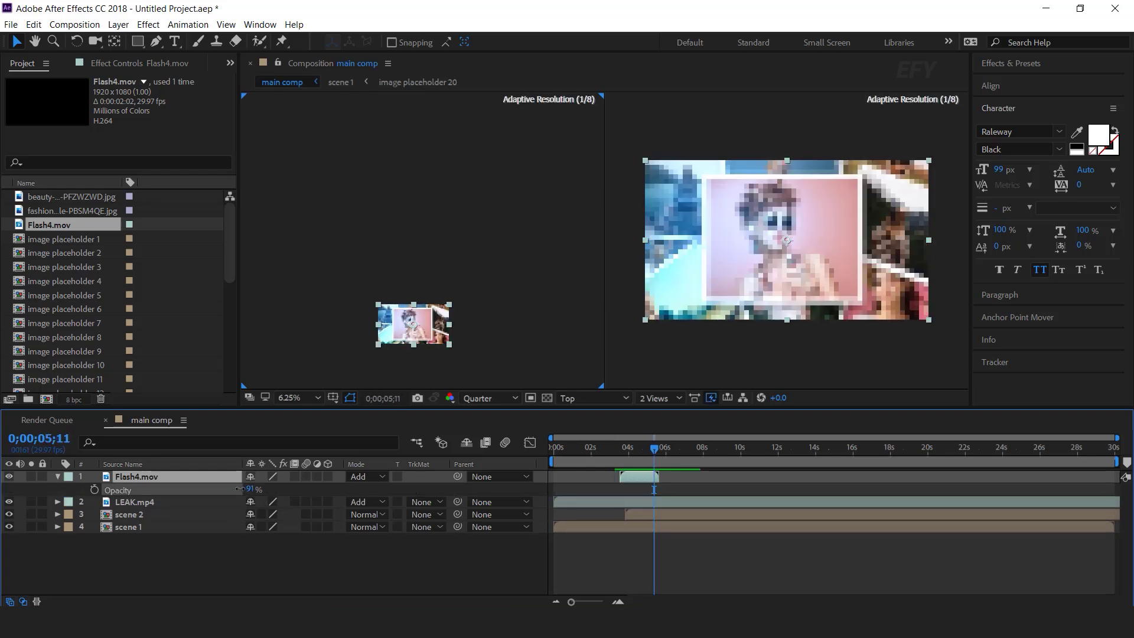
{"action": "left_click", "coordinate": [58, 476]}
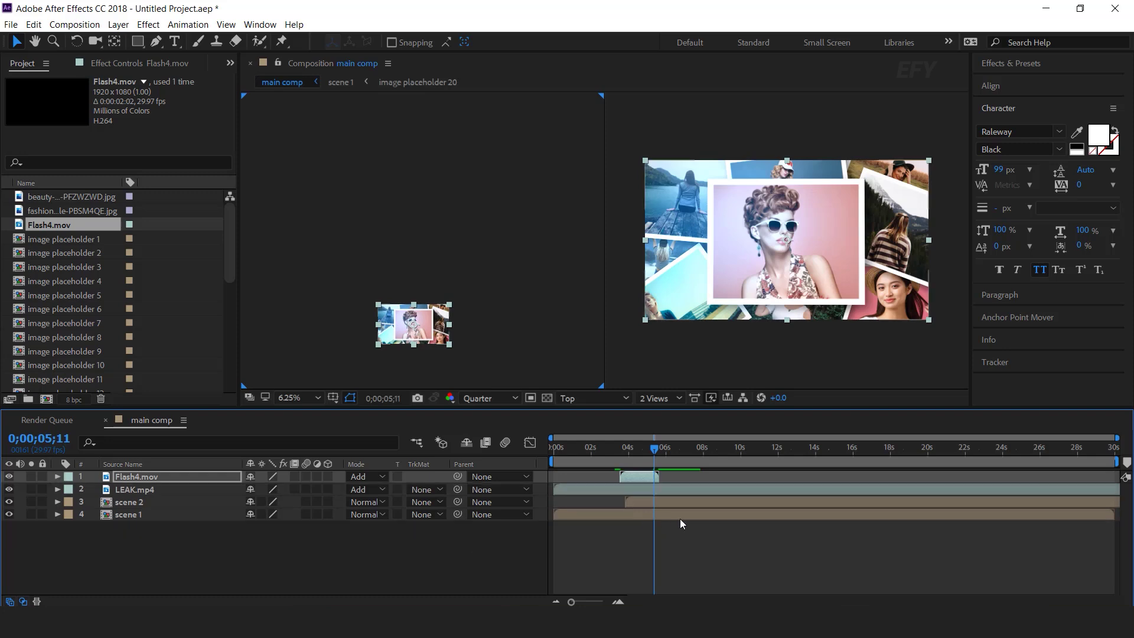
Step: Go to about 0;00;02;13 in the main comp and open scene 1
{"action": "left_click", "coordinate": [596, 450]}
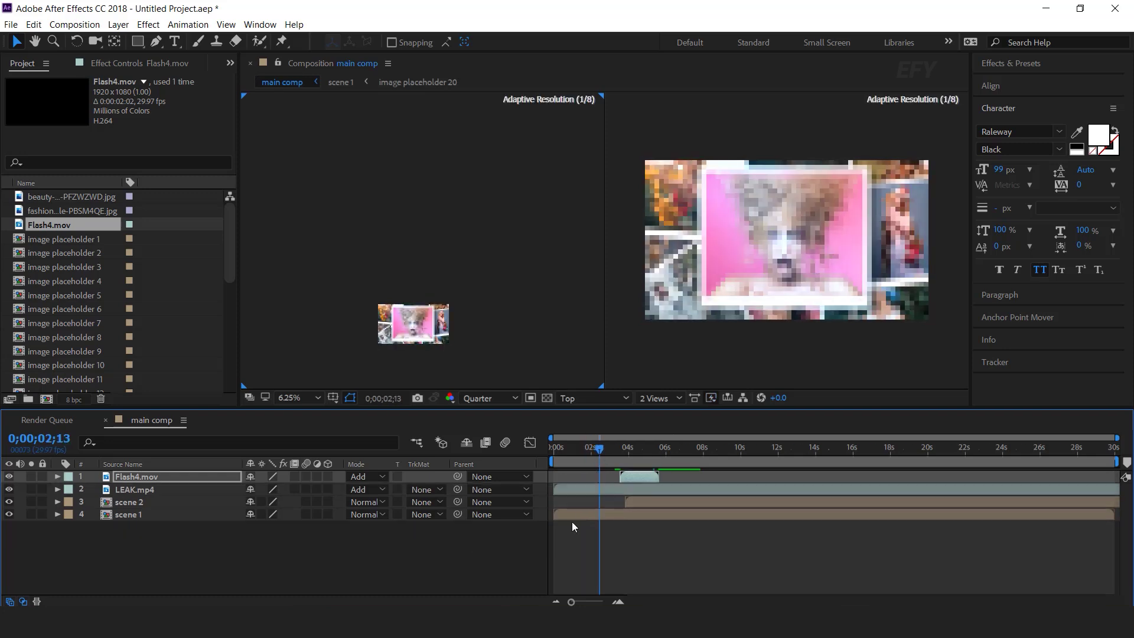
{"action": "left_click", "coordinate": [592, 516]}
{"action": "double_click", "coordinate": [590, 515]}
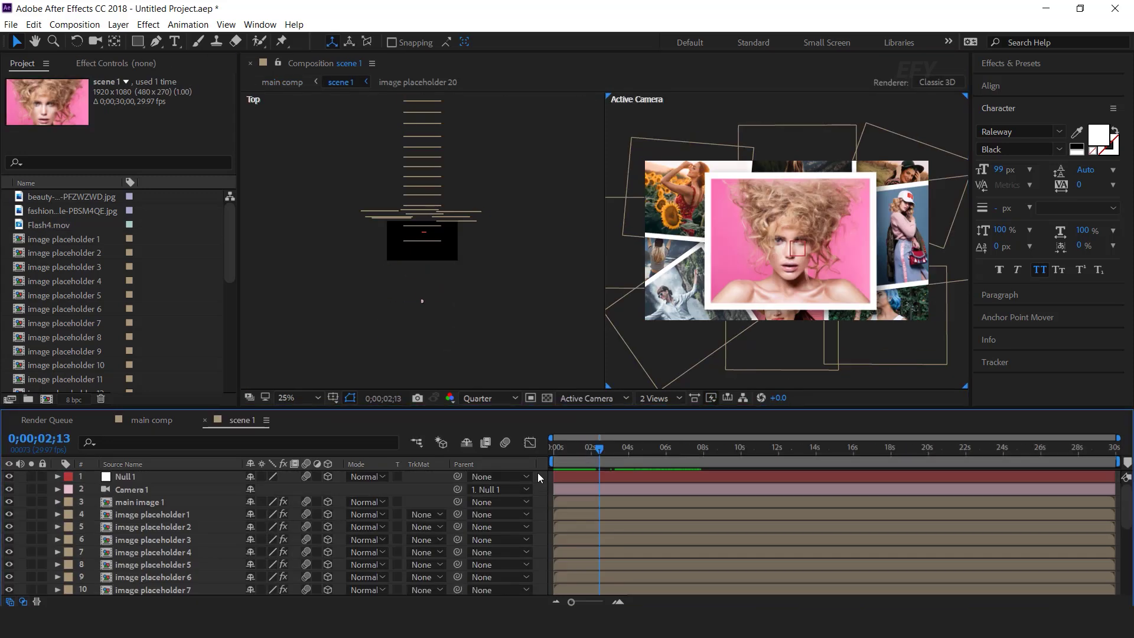
Step: Create a new composition named text 1, 800 px wide and 200 px high
{"action": "left_click", "coordinate": [53, 404]}
{"action": "left_click", "coordinate": [53, 403]}
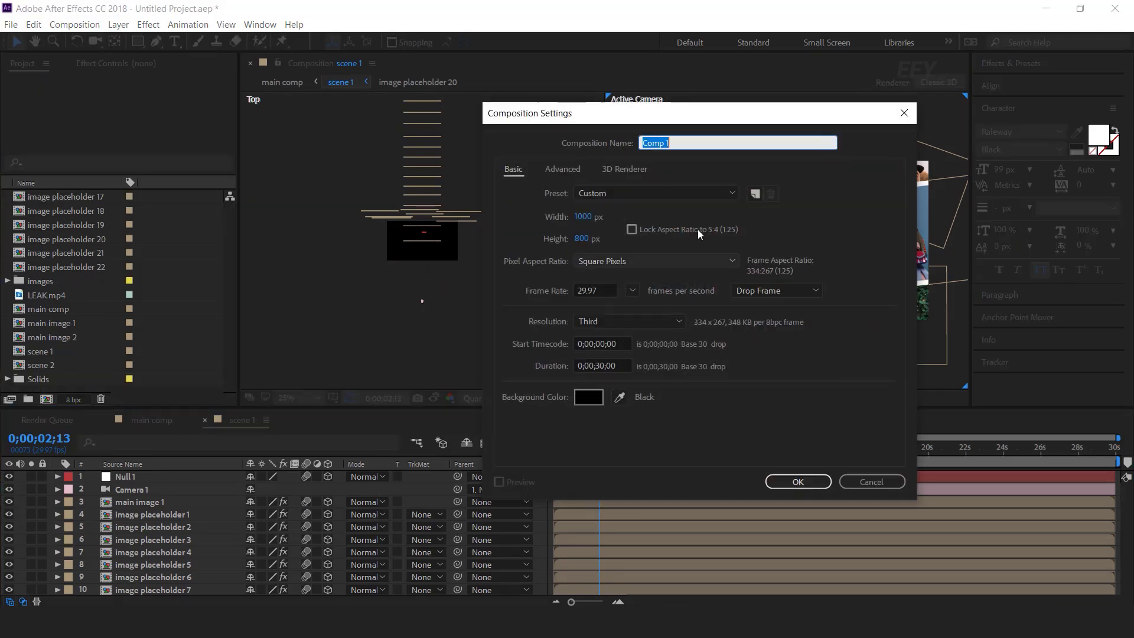
{"action": "type", "text": "text 1"}
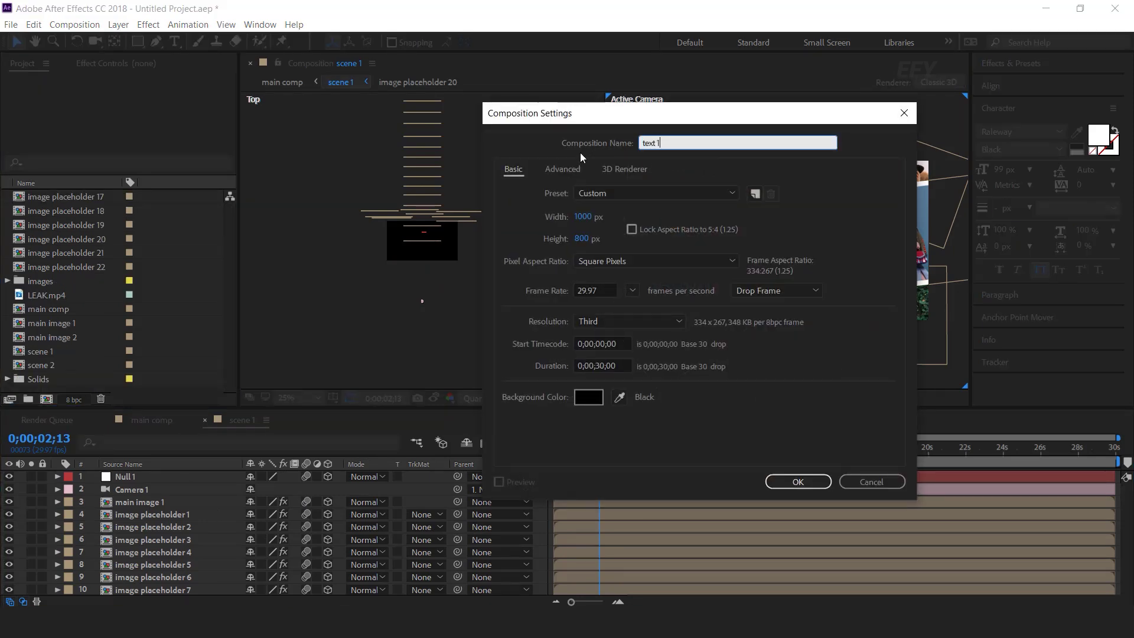
{"action": "left_click", "coordinate": [583, 217]}
{"action": "type", "text": "800"}
{"action": "left_click", "coordinate": [583, 238]}
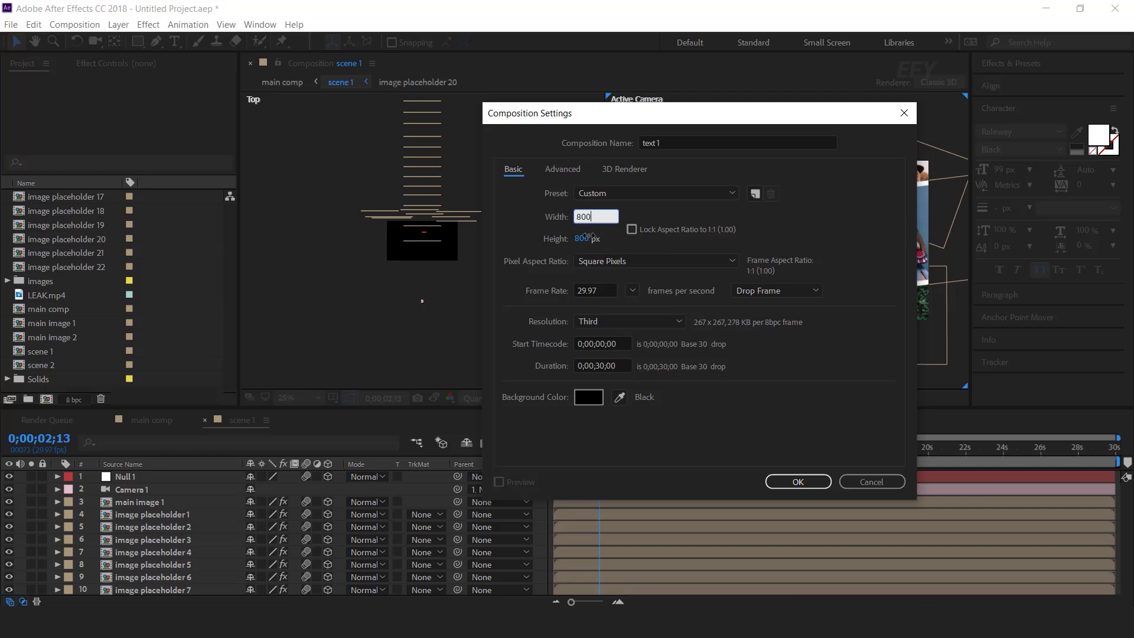
{"action": "type", "text": "200"}
{"action": "key", "text": "Return"}
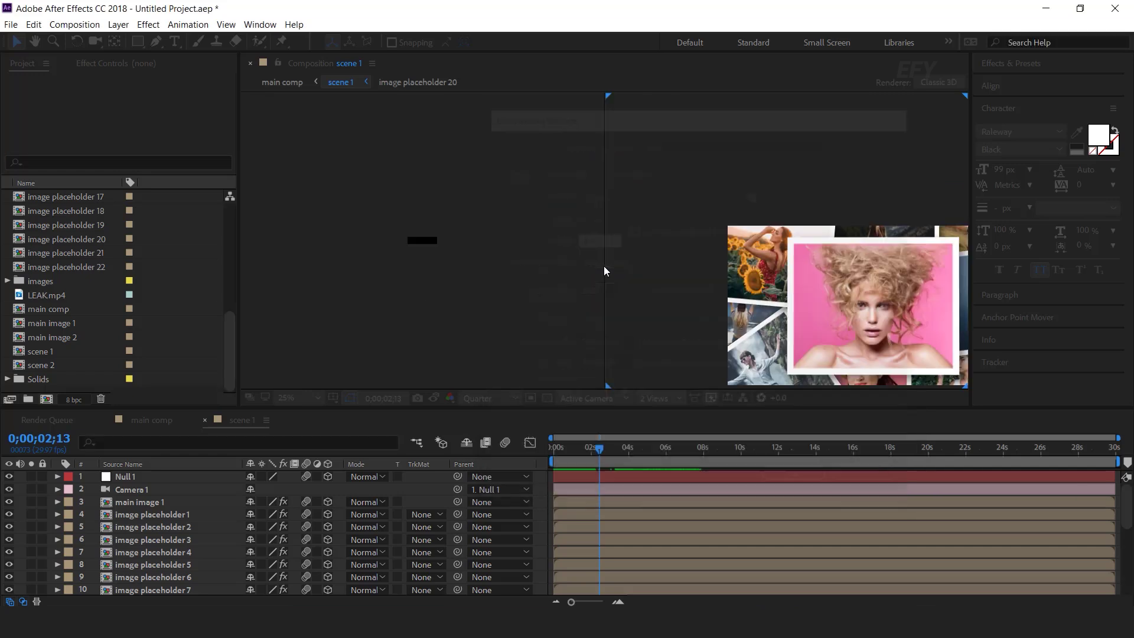
Step: Show text 1 in a single view and add a white solid that fills the composition
{"action": "scroll", "coordinate": [812, 250], "scroll_direction": "up", "scroll_amount": 1}
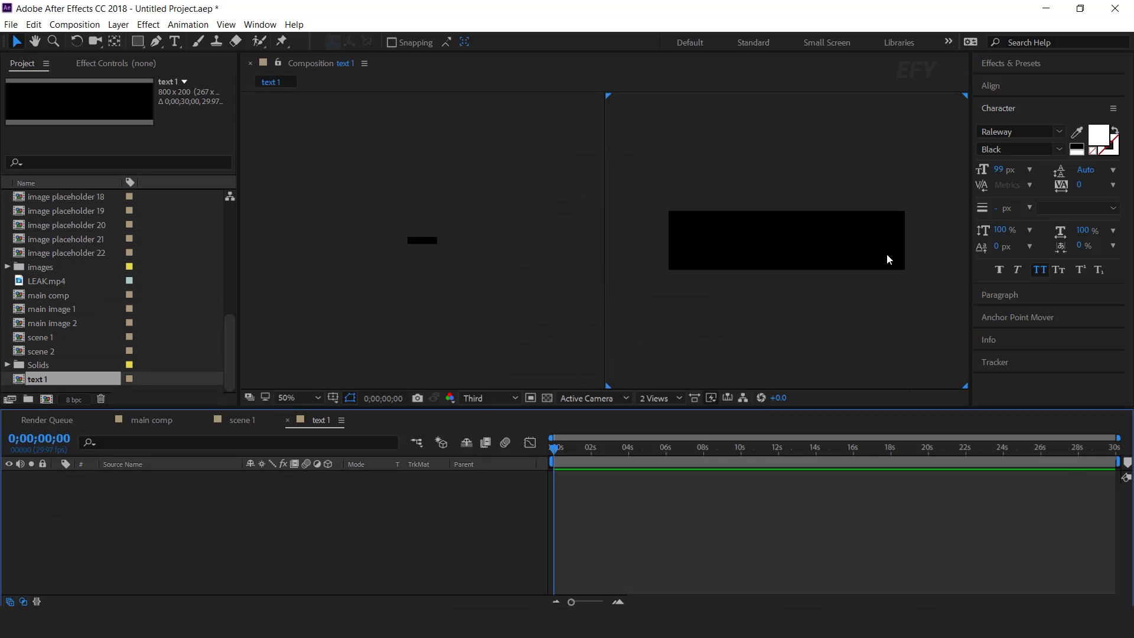
{"action": "left_click", "coordinate": [659, 398]}
{"action": "left_click", "coordinate": [661, 413]}
{"action": "scroll", "coordinate": [579, 242], "scroll_direction": "up", "scroll_amount": 1}
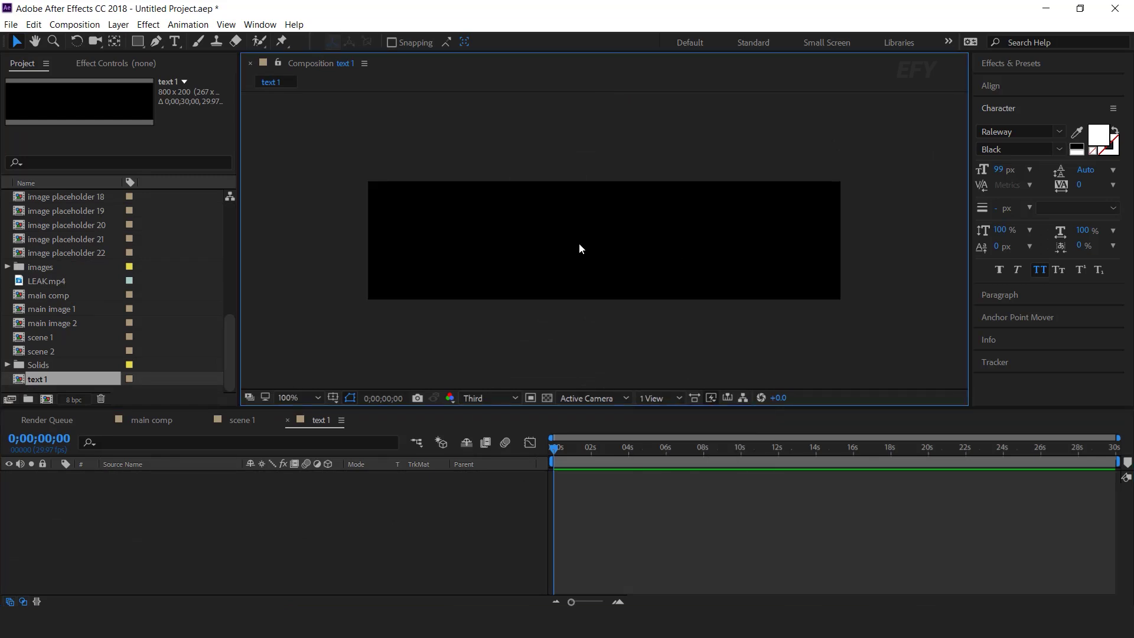
{"action": "right_click", "coordinate": [440, 503]}
{"action": "mouse_move", "coordinate": [497, 359]}
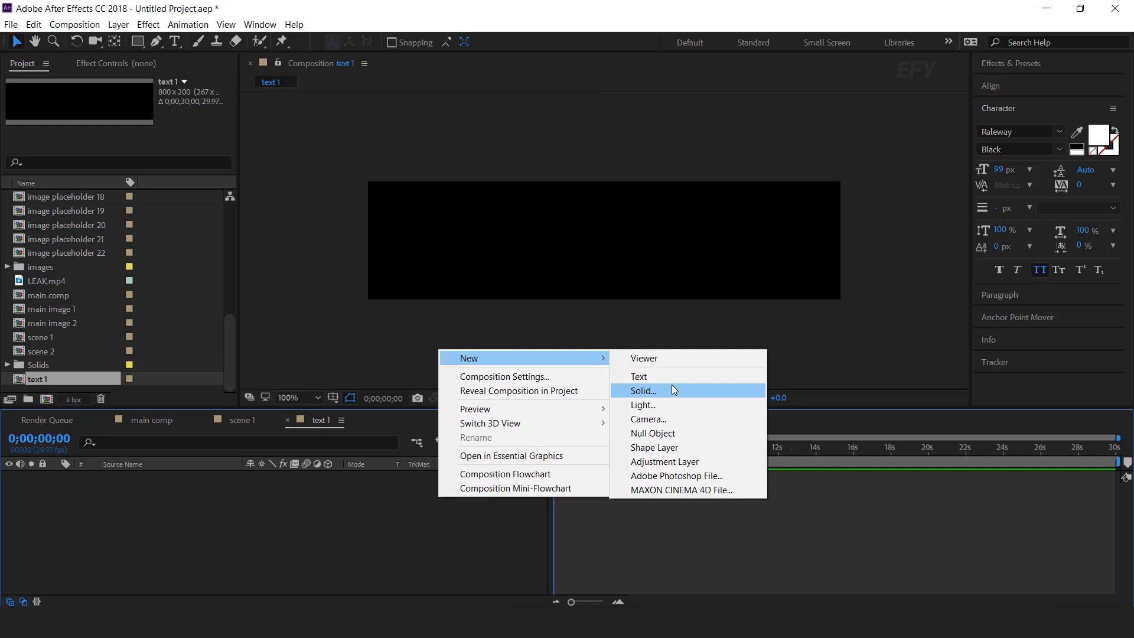
{"action": "left_click", "coordinate": [643, 390]}
{"action": "left_click", "coordinate": [645, 421]}
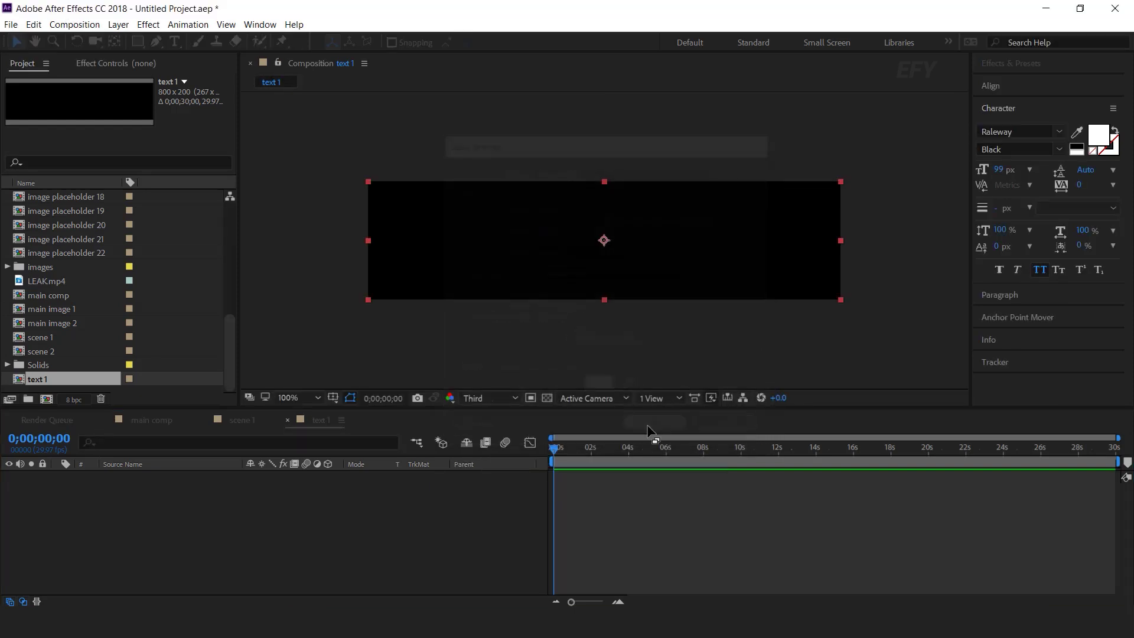
{"action": "left_click", "coordinate": [370, 561]}
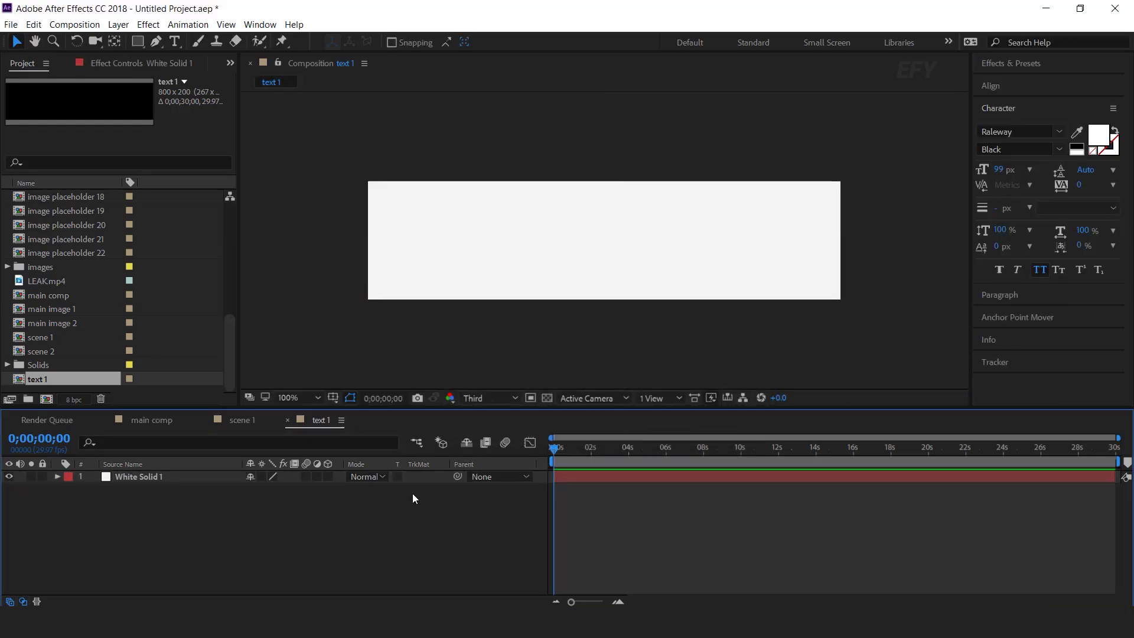
Step: Add a composition-sized rectangle shape layer over the white solid with a grey stroke 35 px wide
{"action": "double_click", "coordinate": [138, 41]}
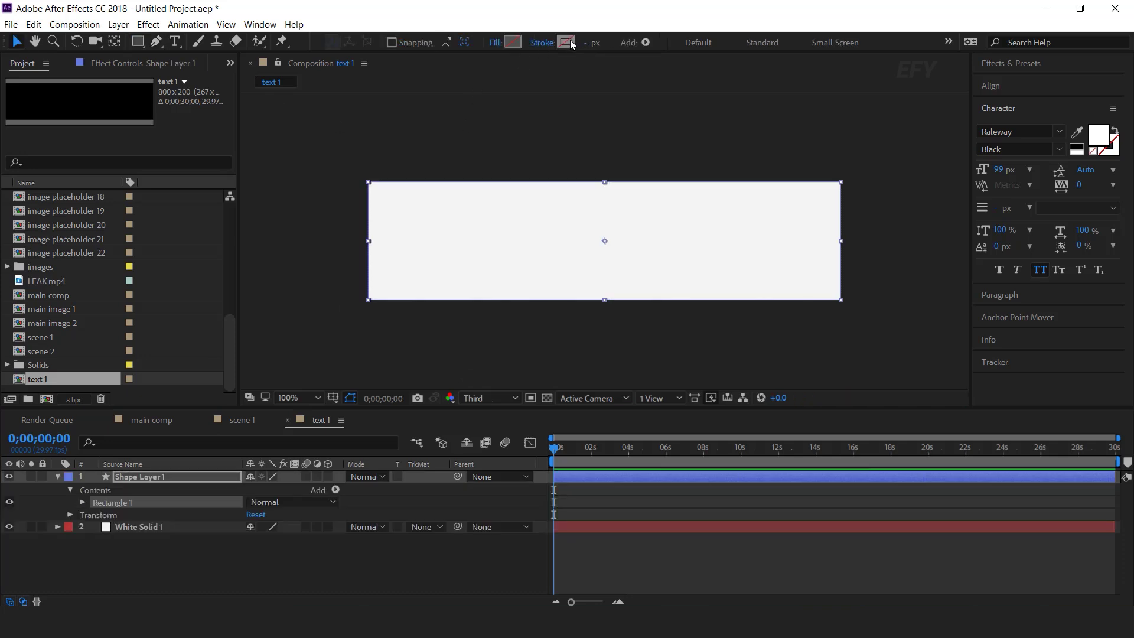
{"action": "mouse_move", "coordinate": [590, 48]}
{"action": "left_mouse_down"}
{"action": "mouse_move", "coordinate": [661, 43]}
{"action": "mouse_move", "coordinate": [565, 44]}
{"action": "left_mouse_up"}
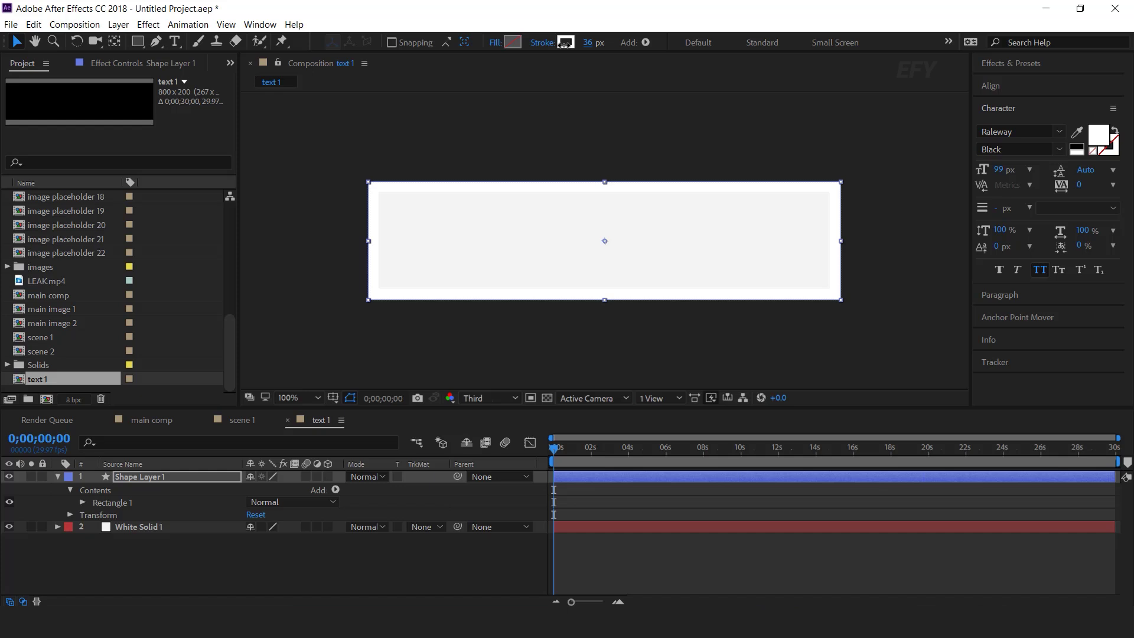
{"action": "left_click", "coordinate": [565, 42]}
{"action": "mouse_move", "coordinate": [719, 379]}
{"action": "left_mouse_down"}
{"action": "mouse_move", "coordinate": [668, 405]}
{"action": "mouse_move", "coordinate": [653, 441]}
{"action": "left_mouse_up"}
{"action": "left_click", "coordinate": [990, 380]}
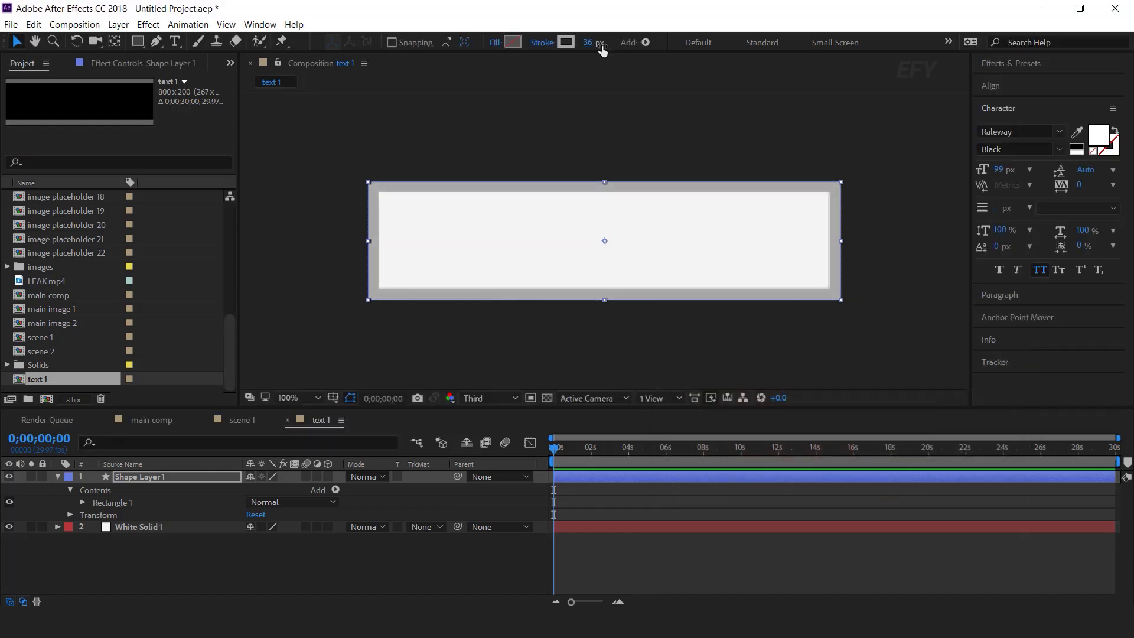
{"action": "type", "text": "35"}
{"action": "key", "text": "Return"}
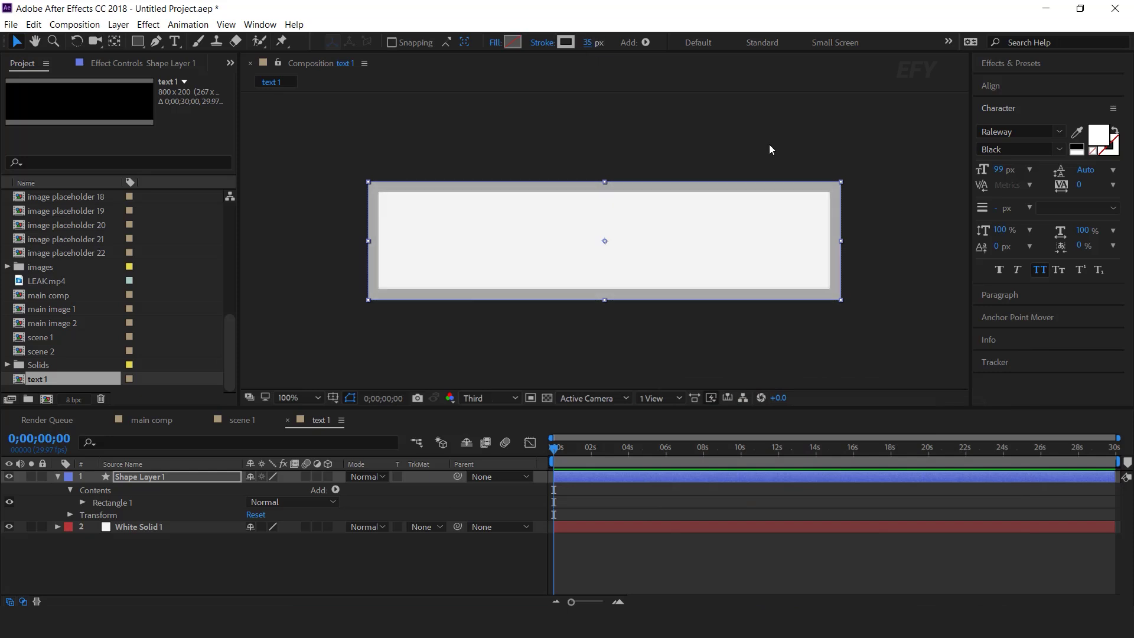
{"action": "left_click", "coordinate": [58, 477]}
{"action": "left_click", "coordinate": [236, 535]}
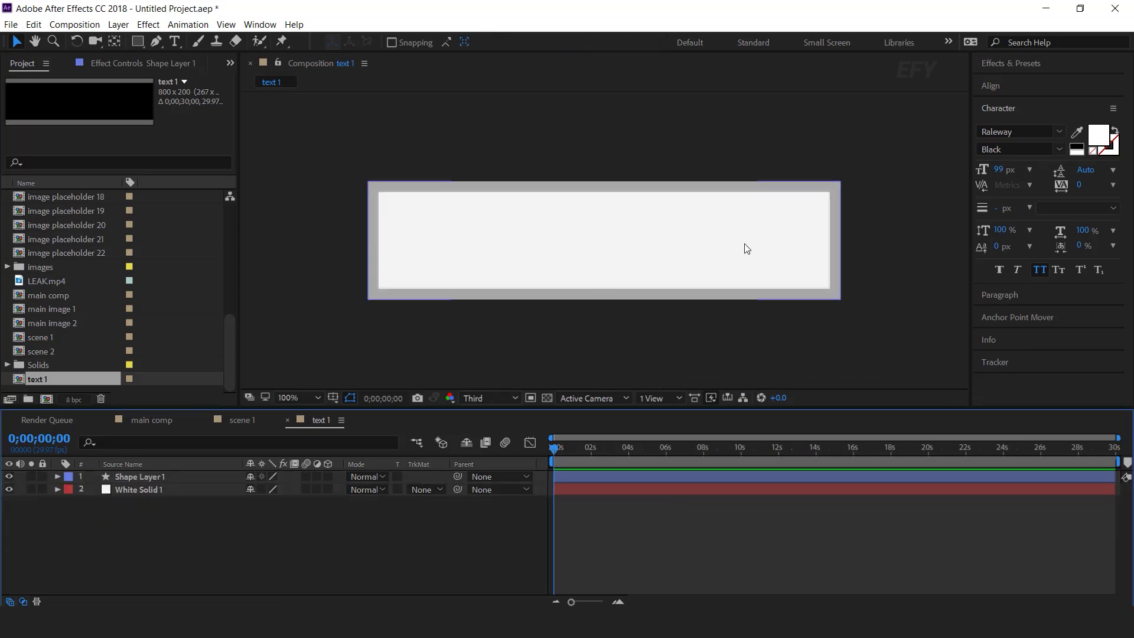
Step: Add the title text "Fast 3D slideshow" in dark grey, centred inside the frame
{"action": "left_click", "coordinate": [174, 41]}
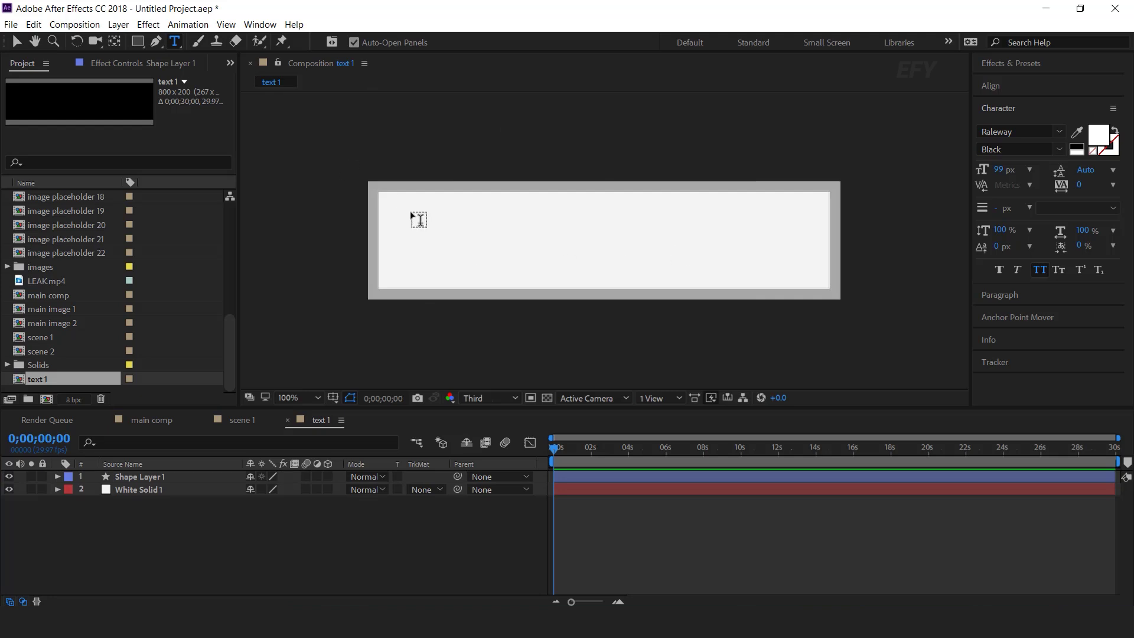
{"action": "left_click", "coordinate": [460, 247]}
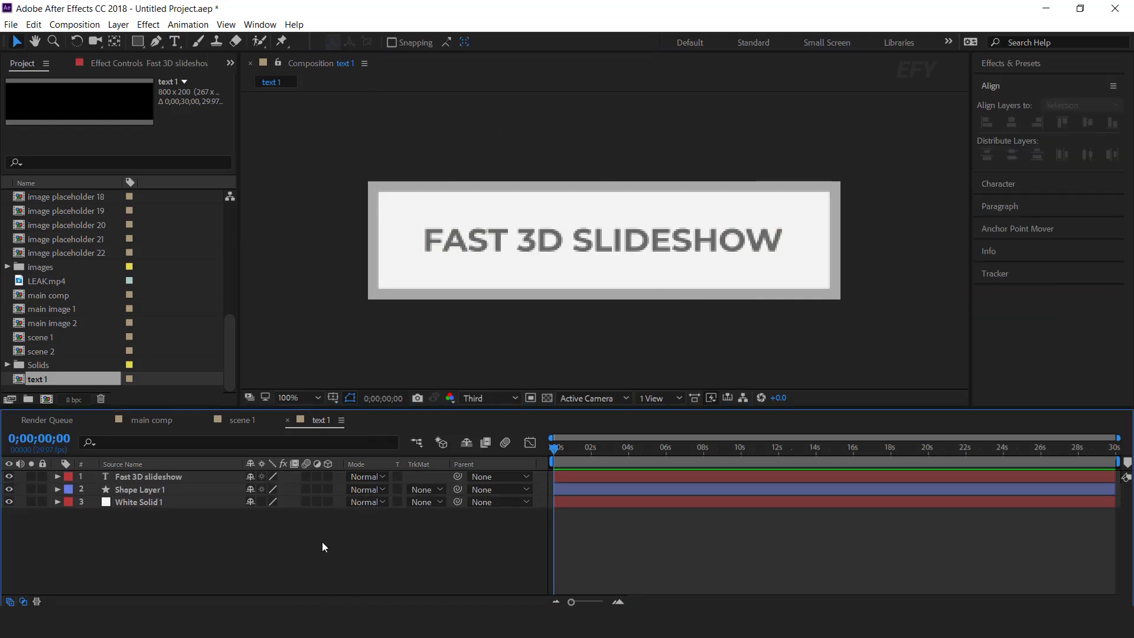
Step: Place text 1 in scene 1 directly below Camera 1 and enable 3D and motion blur on it
{"action": "left_click", "coordinate": [237, 420]}
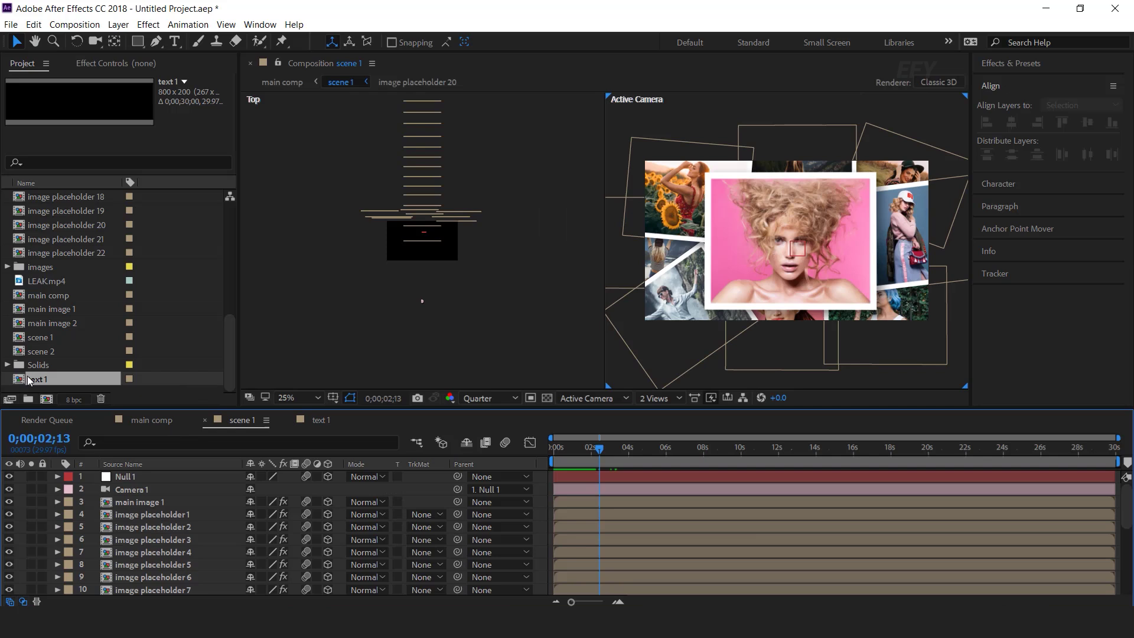
{"action": "left_click_drag", "start_coordinate": [59, 378], "coordinate": [161, 501]}
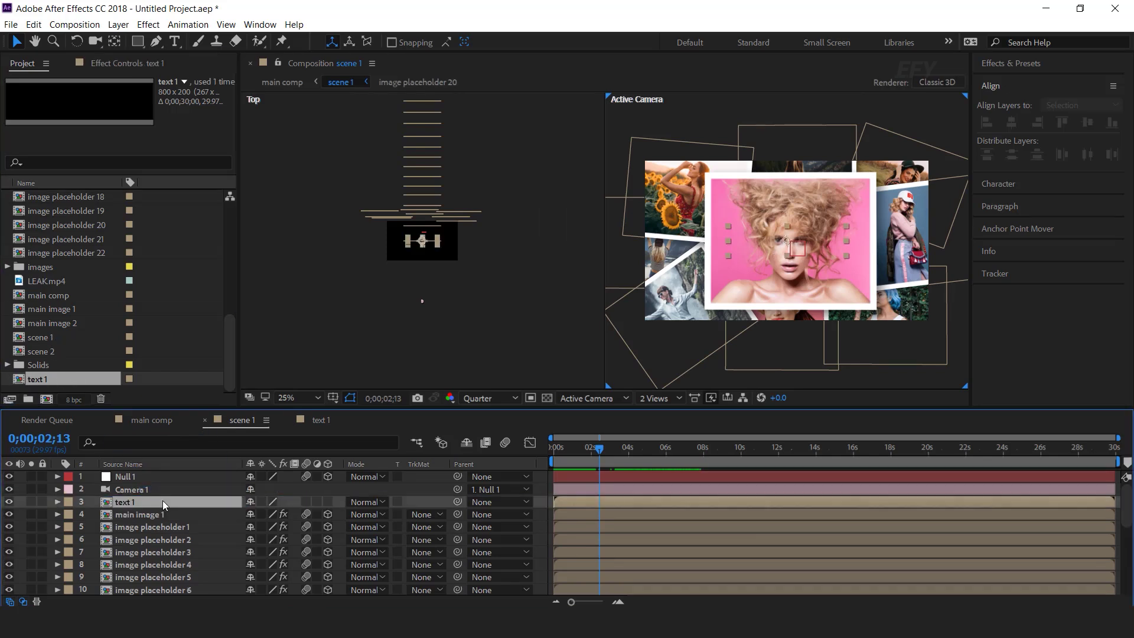
{"action": "left_click", "coordinate": [328, 501]}
{"action": "left_click", "coordinate": [305, 502]}
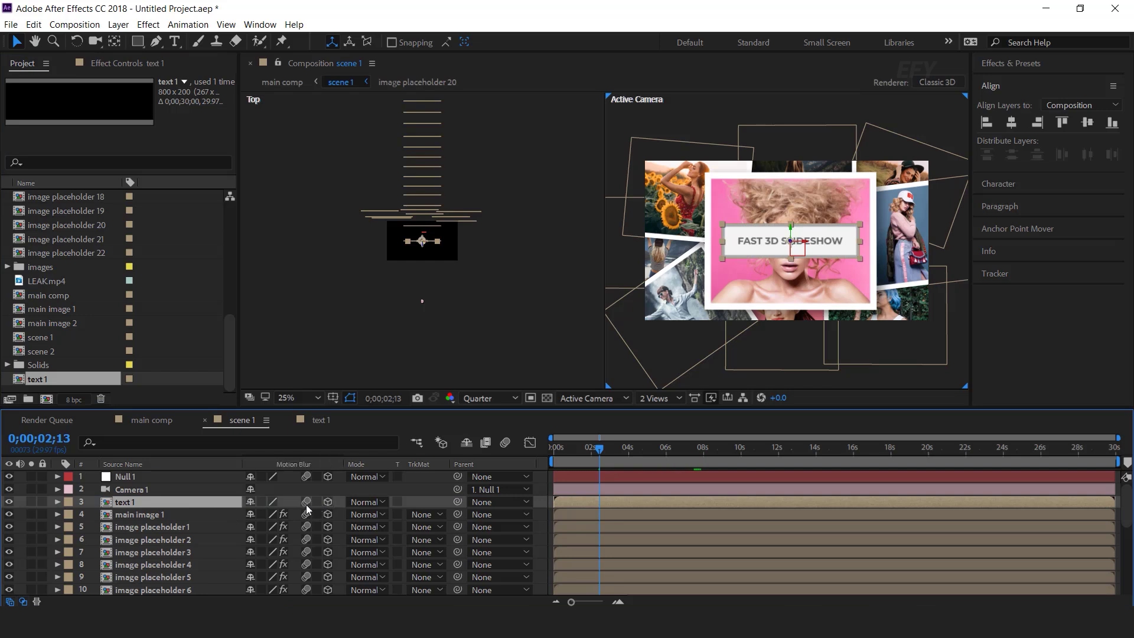
Step: Position text 1 in front of the main image's lower edge at about 960, 828, -200 and scale it down slightly
{"action": "scroll", "coordinate": [835, 224], "scroll_direction": "down", "scroll_amount": 3}
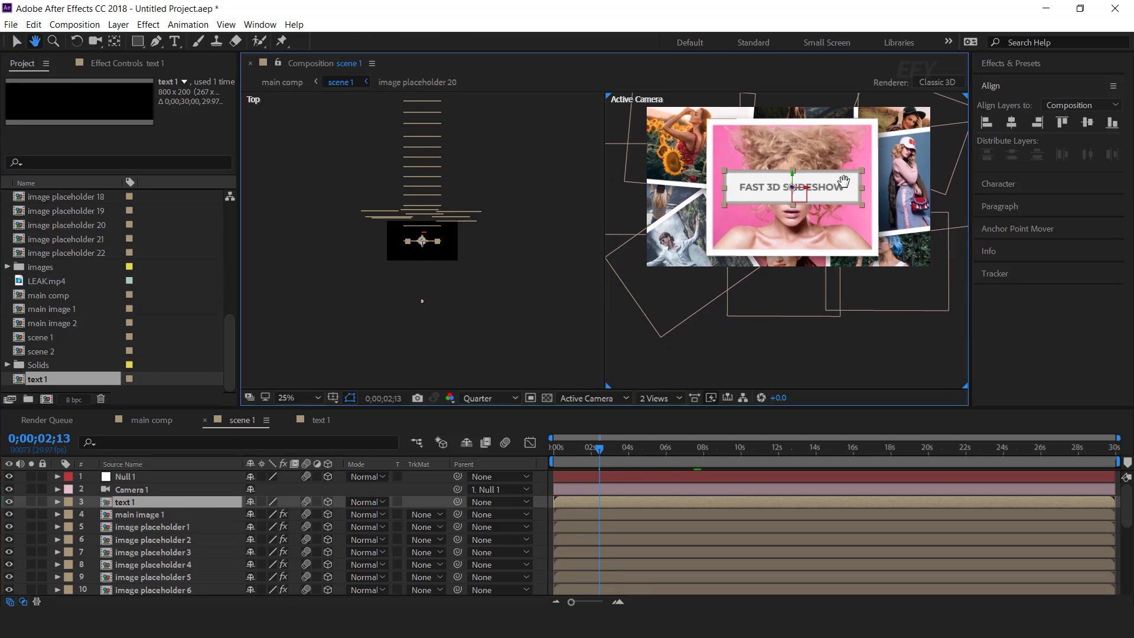
{"action": "scroll", "coordinate": [422, 243], "scroll_direction": "up", "scroll_amount": 3}
{"action": "left_click_drag", "start_coordinate": [422, 251], "coordinate": [425, 272]}
{"action": "left_click_drag", "start_coordinate": [793, 171], "coordinate": [797, 211]}
{"action": "left_click_drag", "start_coordinate": [428, 270], "coordinate": [429, 264]}
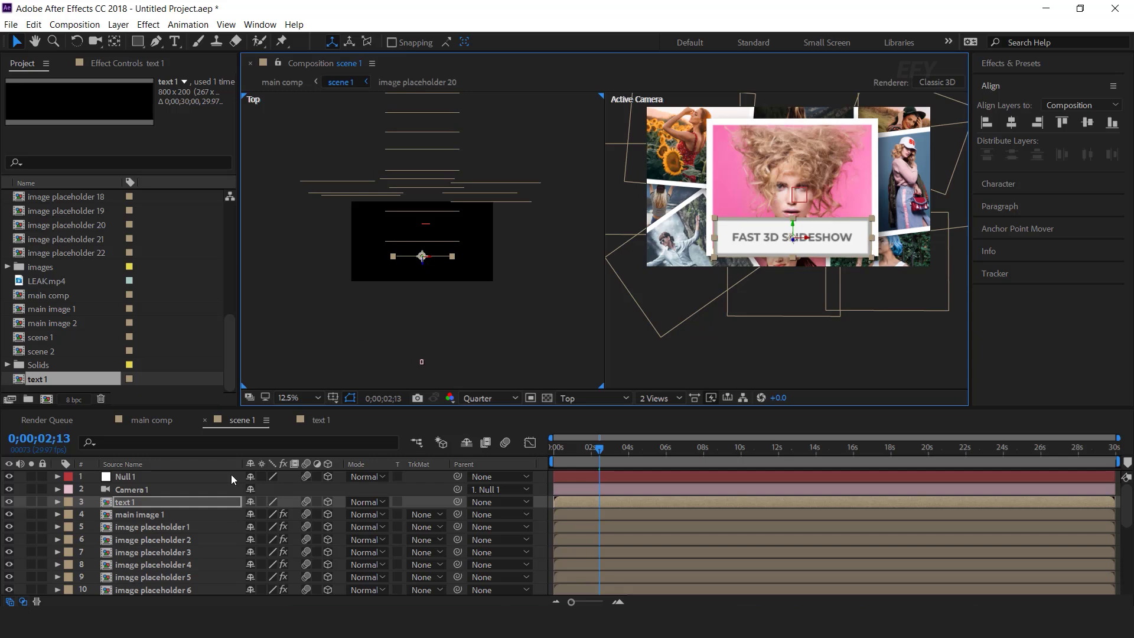
{"action": "key", "text": "s"}
{"action": "left_click_drag", "start_coordinate": [314, 515], "coordinate": [303, 515]}
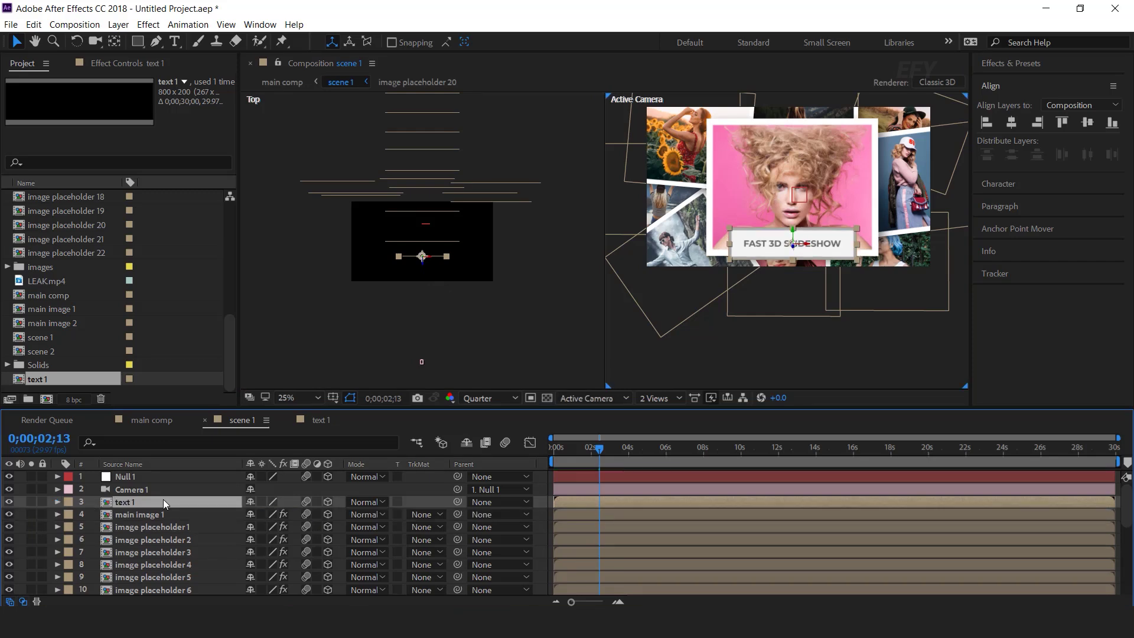
Step: Keyframe text 1's current position just before 2 seconds, and pull it back to about Z -1136 at the start of the comp
{"action": "key", "text": "p"}
{"action": "key", "text": "Home"}
{"action": "left_click_drag", "start_coordinate": [561, 467], "coordinate": [587, 452]}
{"action": "left_click", "coordinate": [94, 514]}
{"action": "key", "text": "Home"}
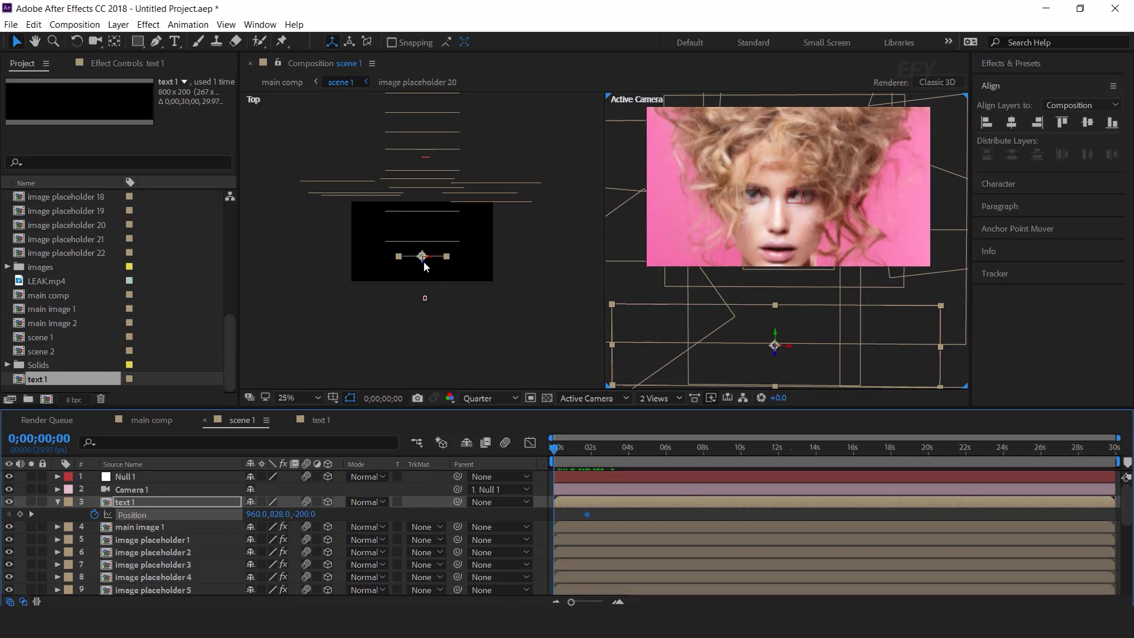
{"action": "left_click_drag", "start_coordinate": [423, 271], "coordinate": [423, 341]}
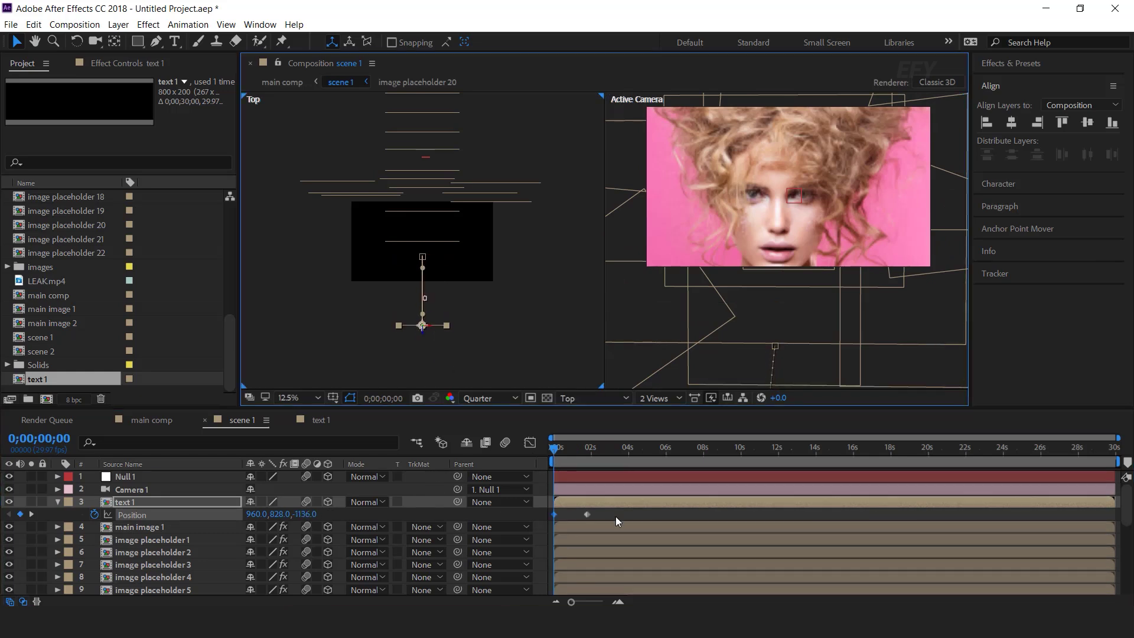
Step: Retime text 1's two Position keyframes to about frames 7 and 18 and preview the entrance
{"action": "left_click", "coordinate": [618, 601]}
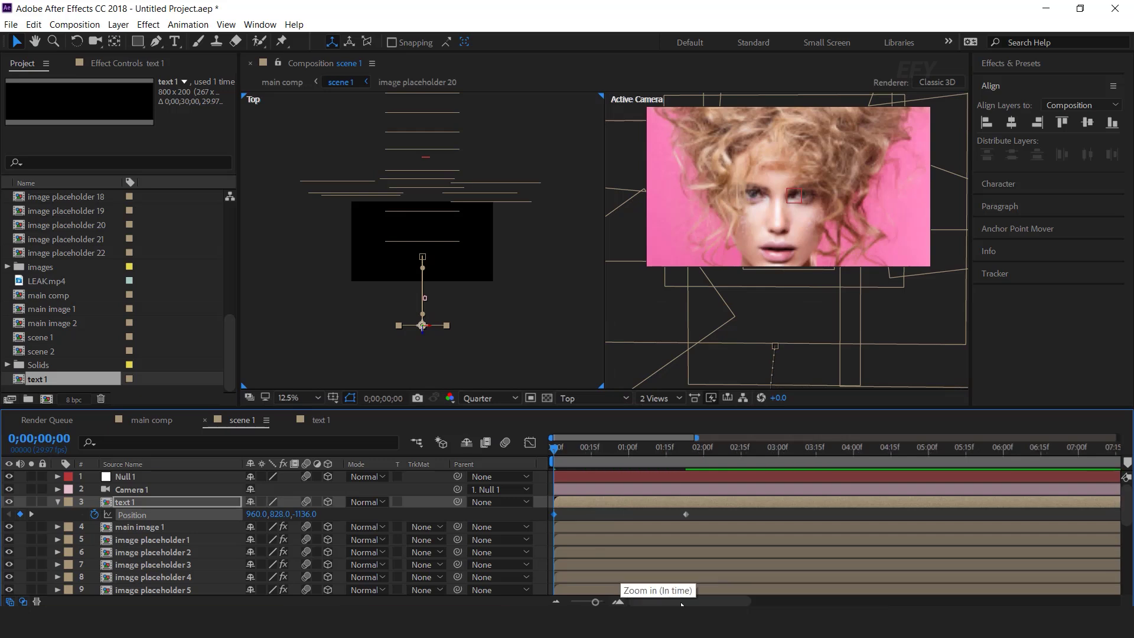
{"action": "left_click_drag", "start_coordinate": [685, 514], "coordinate": [594, 515]}
{"action": "key", "text": "equal"}
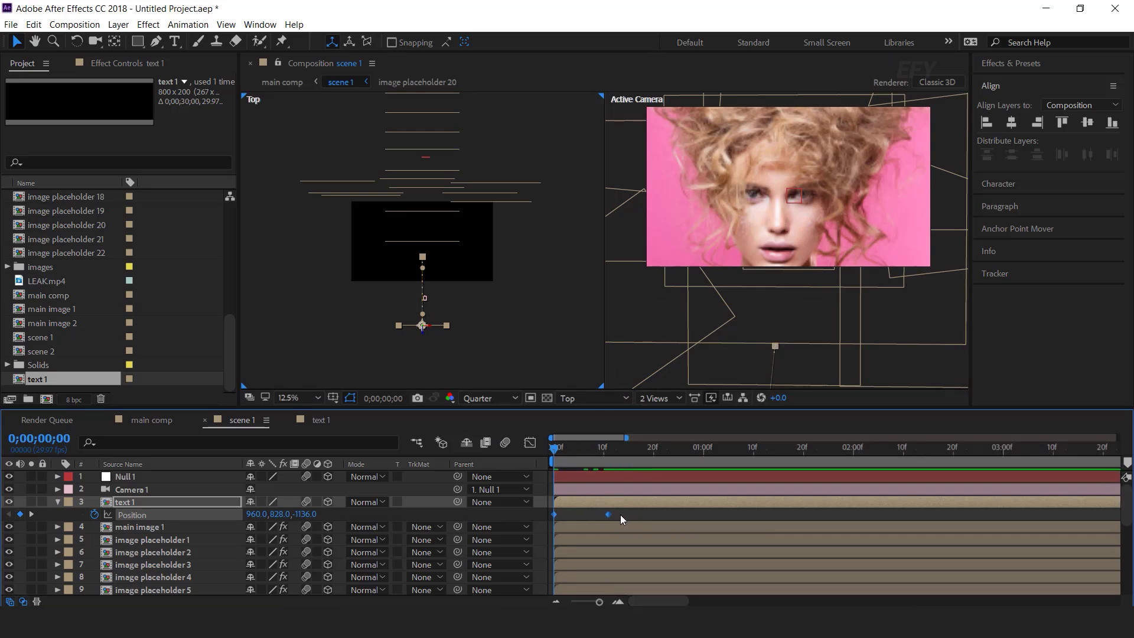
{"action": "left_click", "coordinate": [533, 518]}
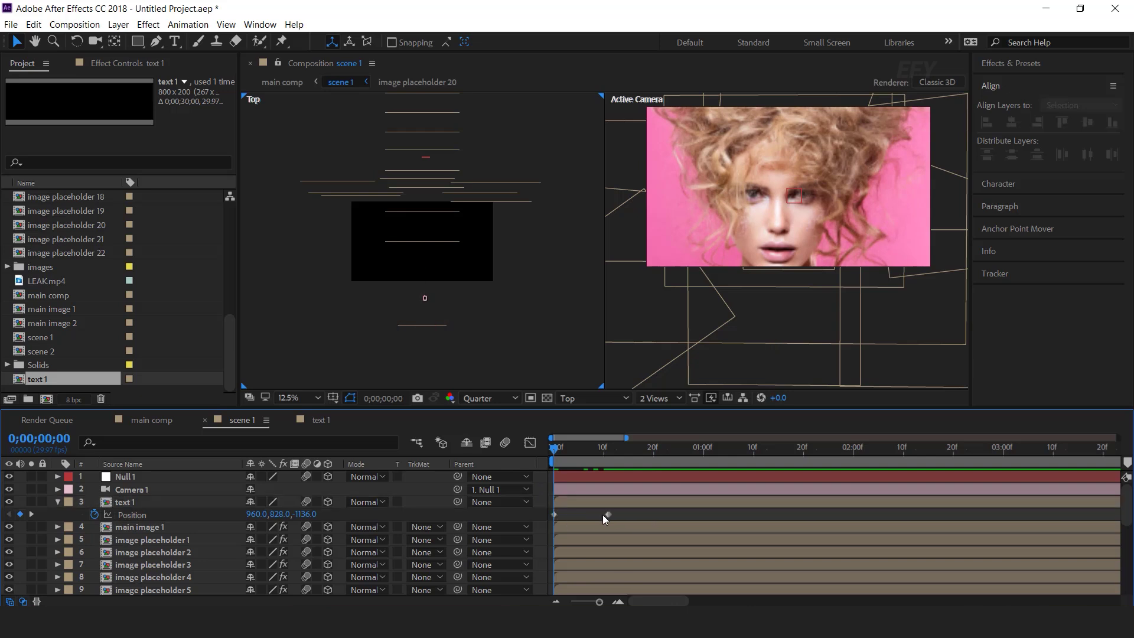
{"action": "left_click_drag", "start_coordinate": [618, 514], "coordinate": [643, 519]}
{"action": "key", "text": "space"}
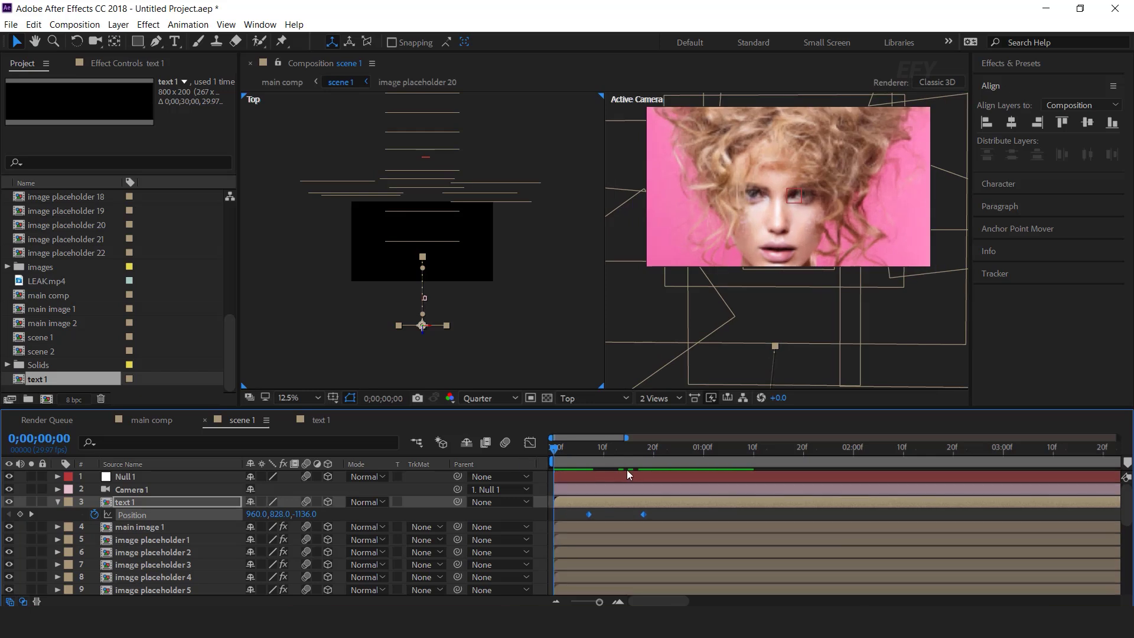
{"action": "left_click", "coordinate": [604, 449]}
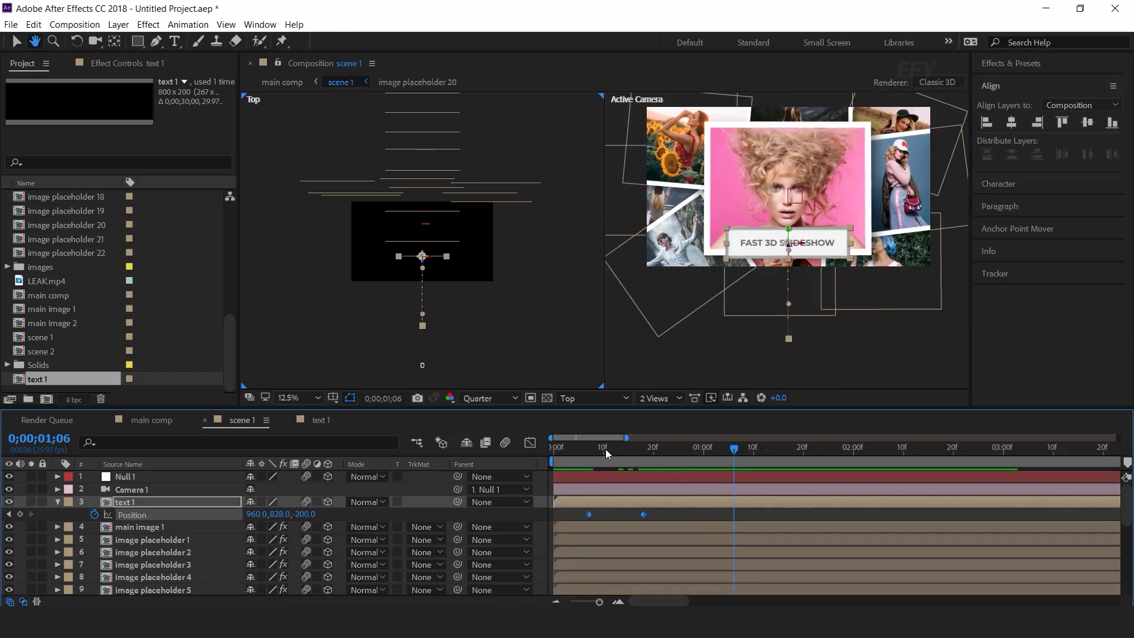
Step: Retime text 1's two Position keyframes to about frames 10 and 18 and preview the entrance
{"action": "left_click_drag", "start_coordinate": [590, 513], "coordinate": [628, 515]}
{"action": "left_click", "coordinate": [682, 515]}
{"action": "key", "text": "space"}
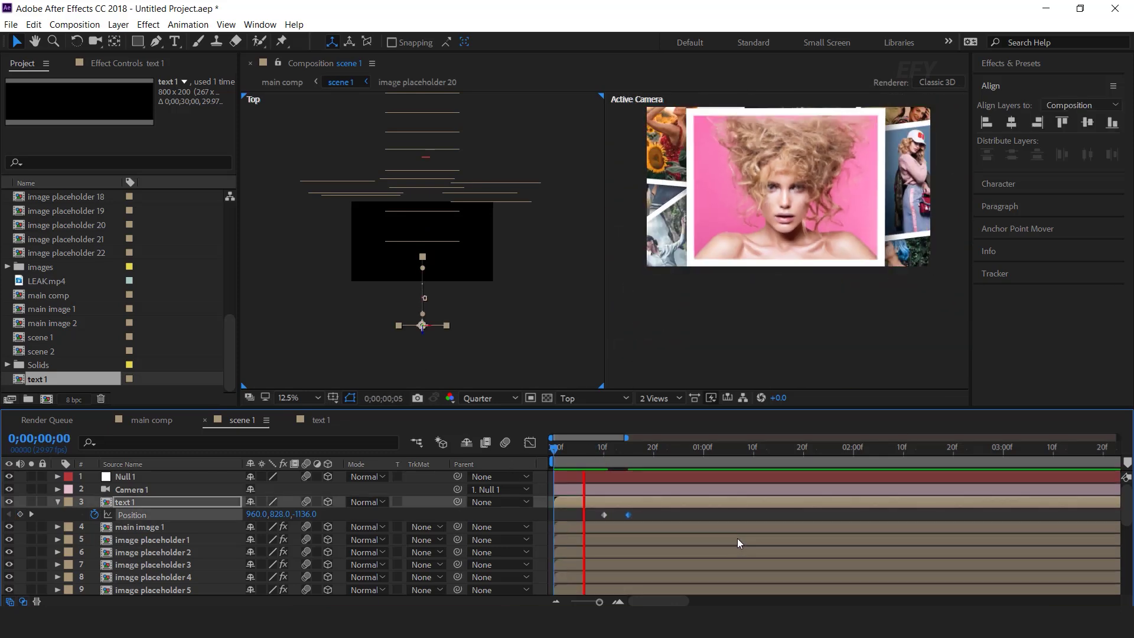
{"action": "key", "text": "space"}
{"action": "left_click_drag", "start_coordinate": [628, 515], "coordinate": [646, 514]}
{"action": "key", "text": "space"}
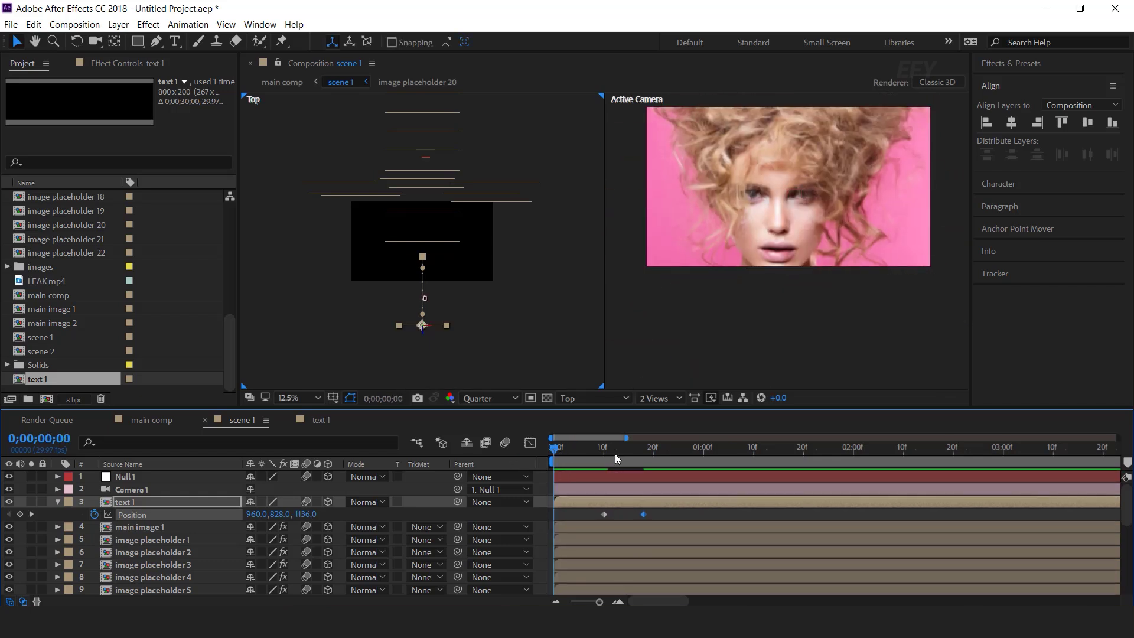
{"action": "key", "text": "space"}
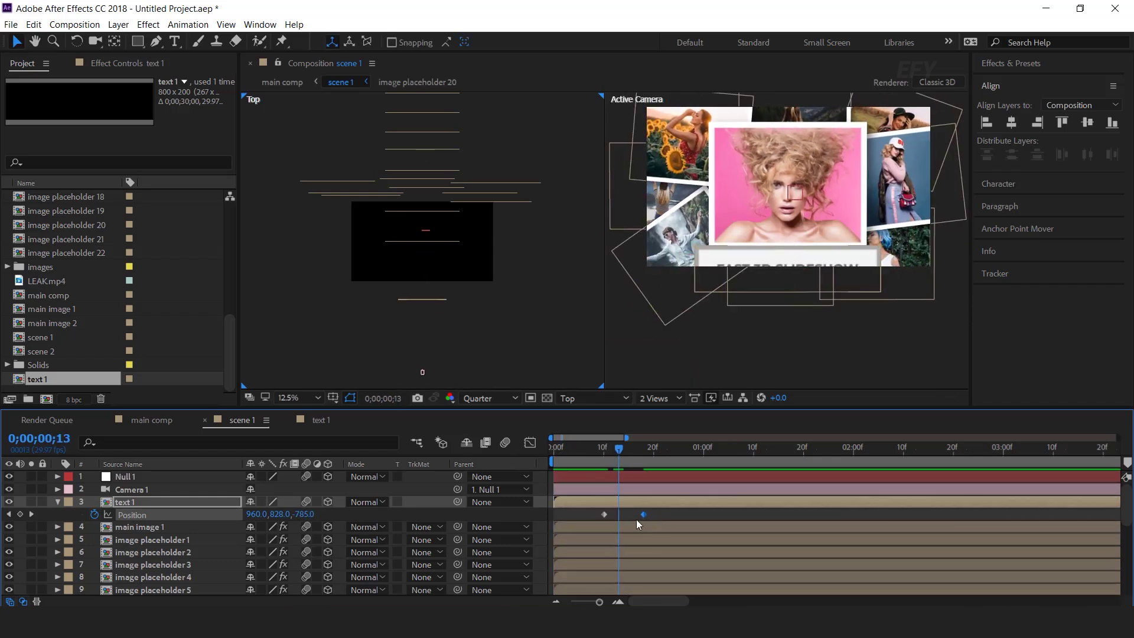
Step: Apply Easy Ease to both of text 1's Position keyframes and preview the eased motion
{"action": "right_click", "coordinate": [643, 513]}
{"action": "mouse_move", "coordinate": [692, 508]}
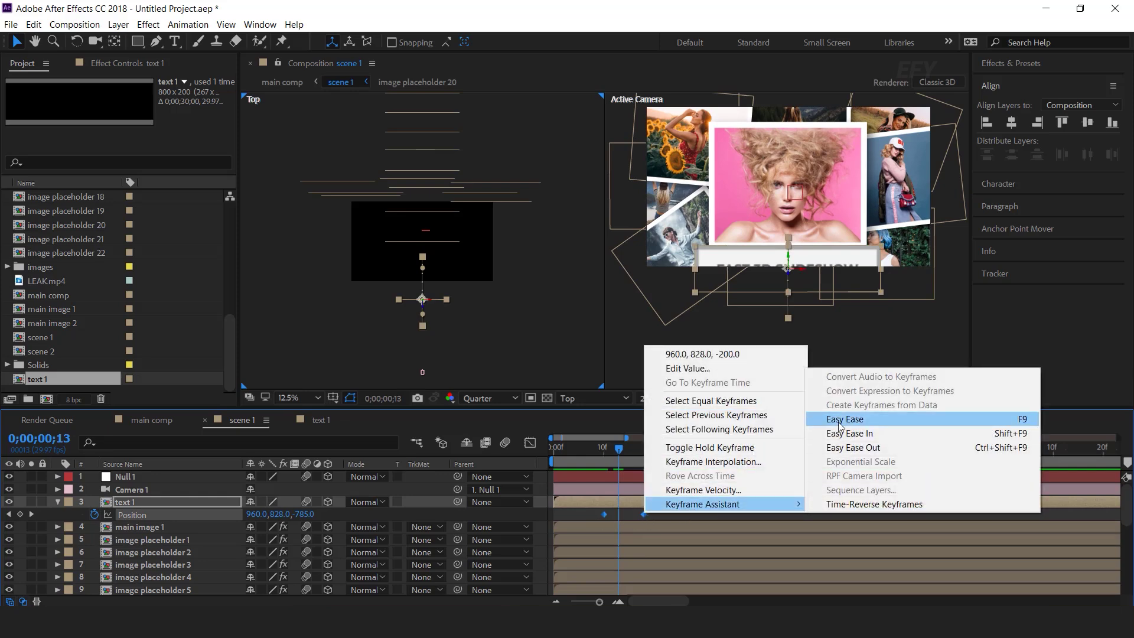
{"action": "left_click", "coordinate": [842, 421]}
{"action": "left_click", "coordinate": [669, 515]}
{"action": "left_click_drag", "start_coordinate": [620, 458], "coordinate": [479, 462]}
{"action": "key", "text": "space"}
{"action": "key", "text": "space"}
{"action": "key", "text": "space"}
Step: Shift text 1's eased Position keyframes to about frames 15 and 23 and preview scene 1 past 4 seconds
{"action": "left_click_drag", "start_coordinate": [655, 511], "coordinate": [628, 516]}
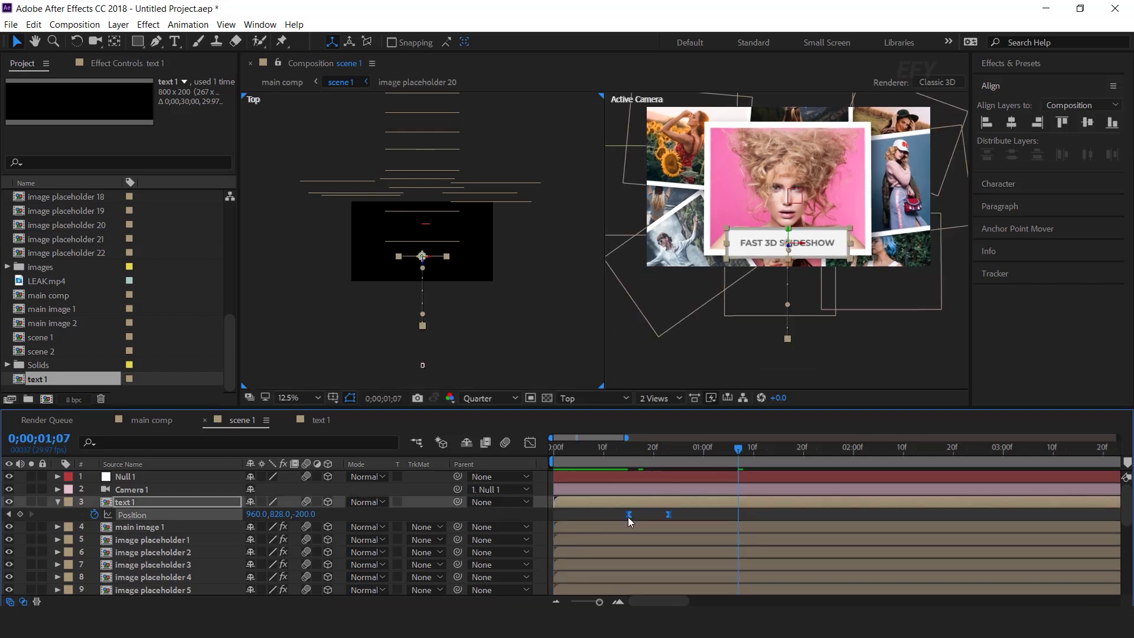
{"action": "left_click_drag", "start_coordinate": [576, 452], "coordinate": [531, 453]}
{"action": "key", "text": "space"}
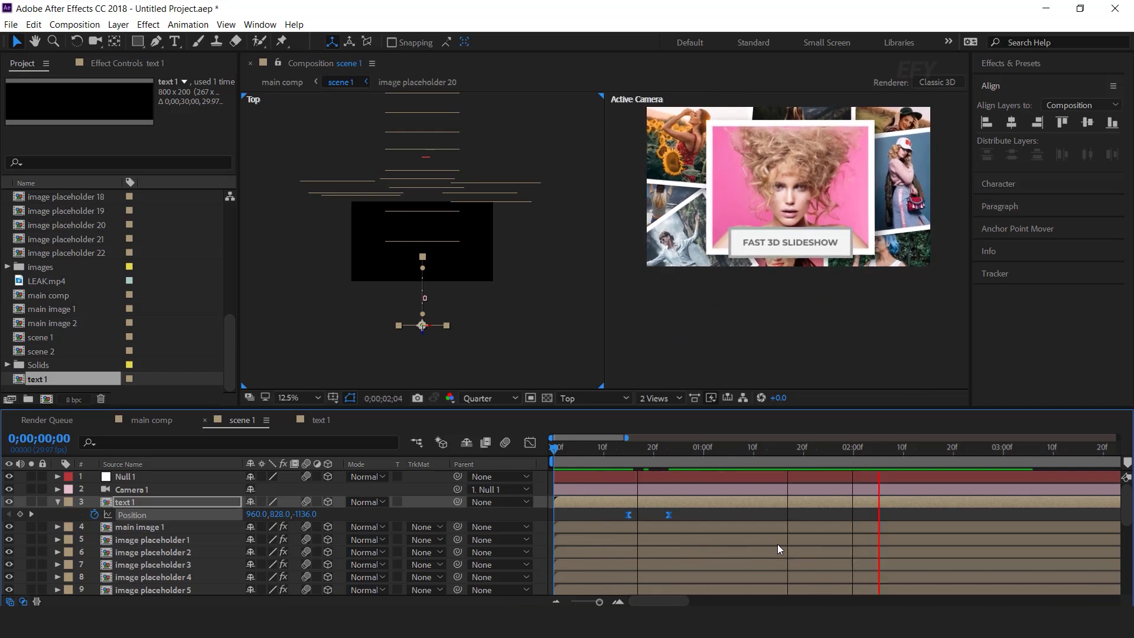
{"action": "key", "text": "minus"}
{"action": "key", "text": "minus"}
{"action": "key", "text": "minus"}
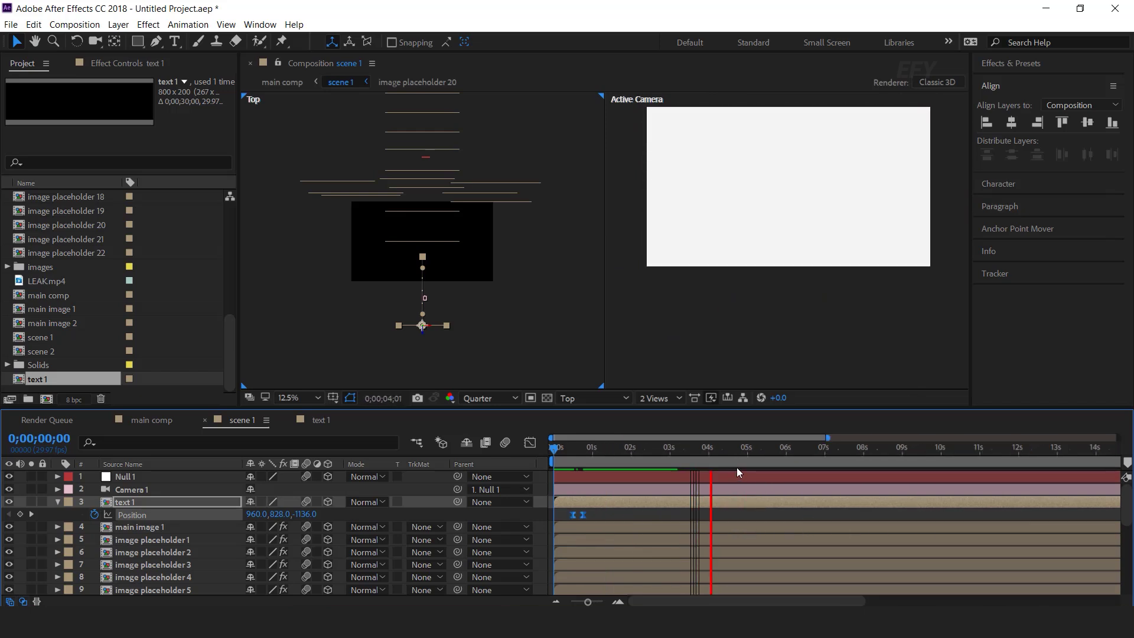
{"action": "key", "text": "space"}
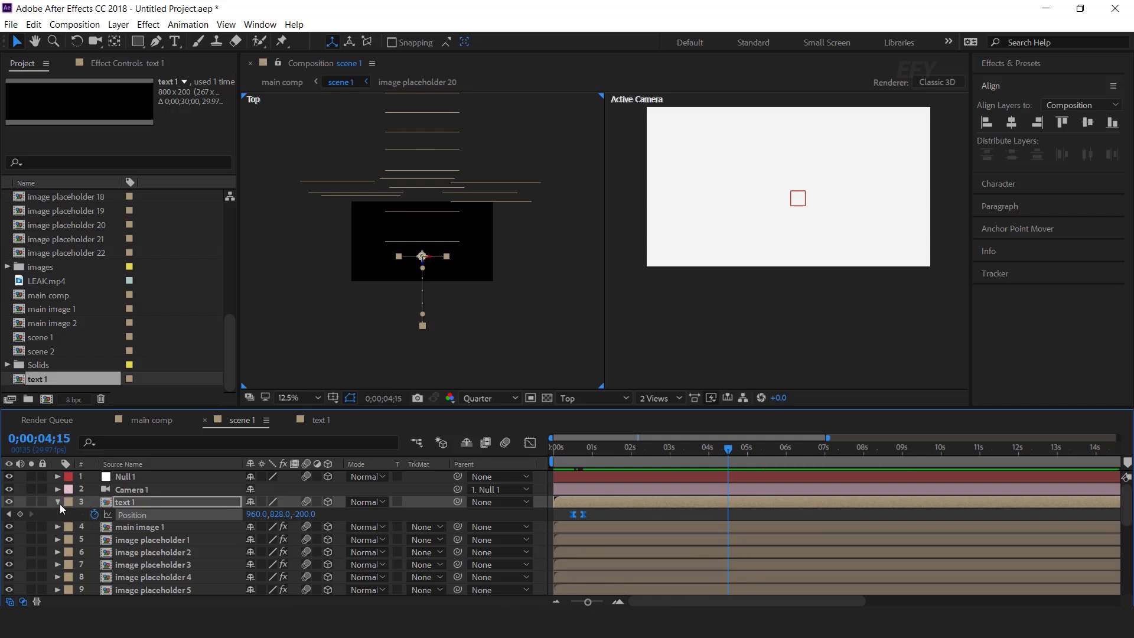
Step: Collapse text 1's properties, close the scene 1 and text 1 comps, and move to about 0;00;07;20 in the main comp
{"action": "left_click", "coordinate": [58, 502]}
{"action": "left_click", "coordinate": [205, 421]}
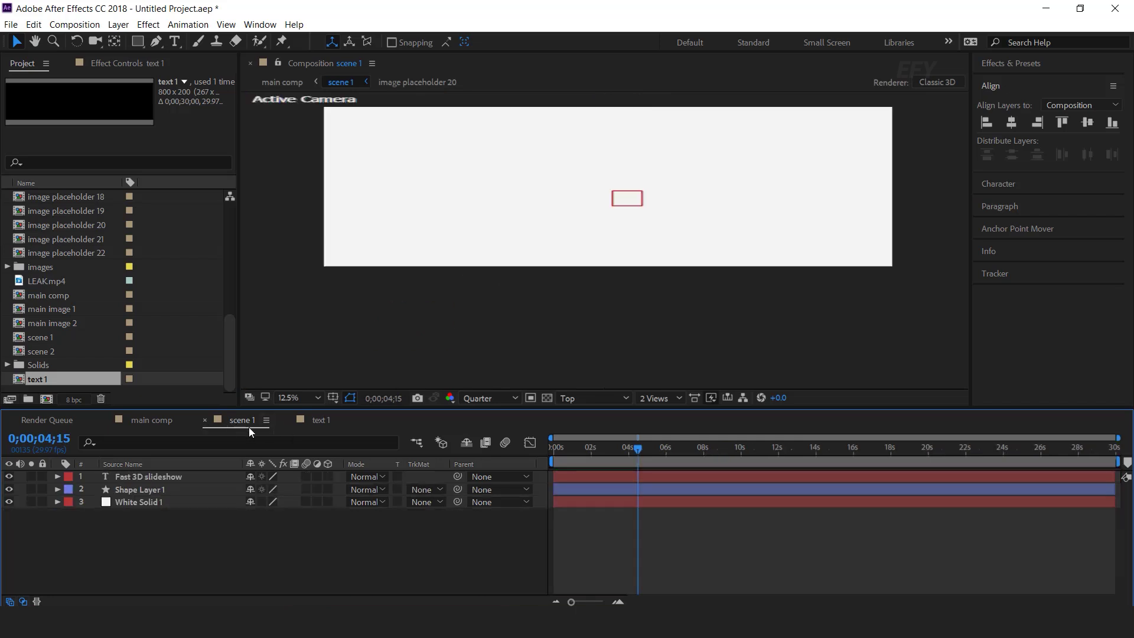
{"action": "left_click", "coordinate": [204, 421]}
{"action": "left_click_drag", "start_coordinate": [678, 459], "coordinate": [696, 460]}
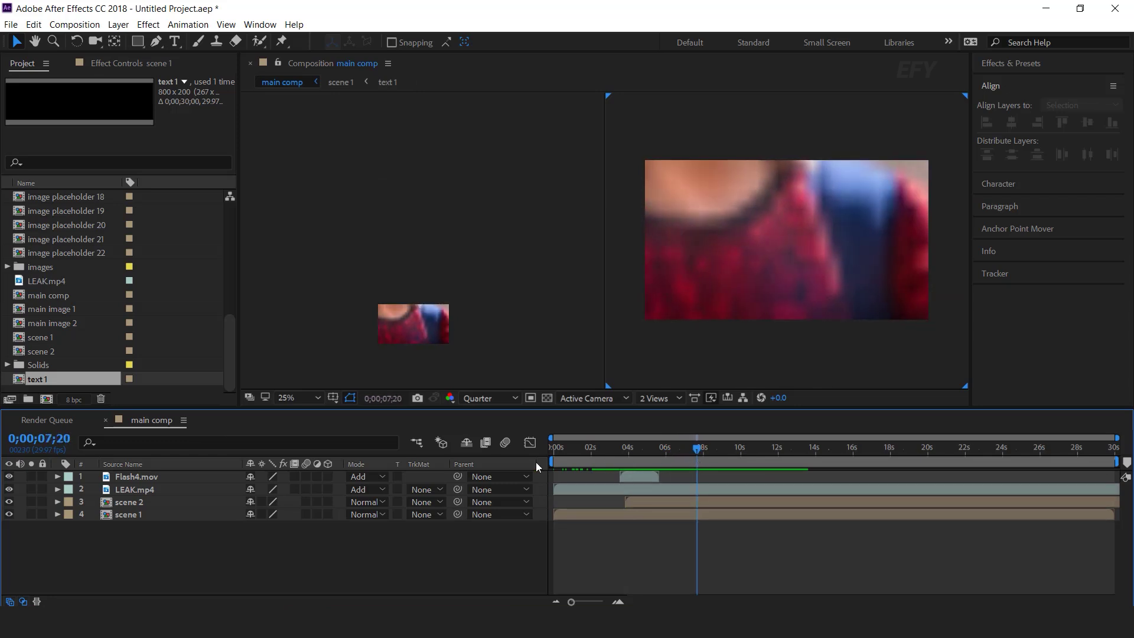
Step: Enable motion blur for the main comp and all four of its layers, and end the work area at about 0;00;07;22
{"action": "left_click", "coordinate": [142, 502]}
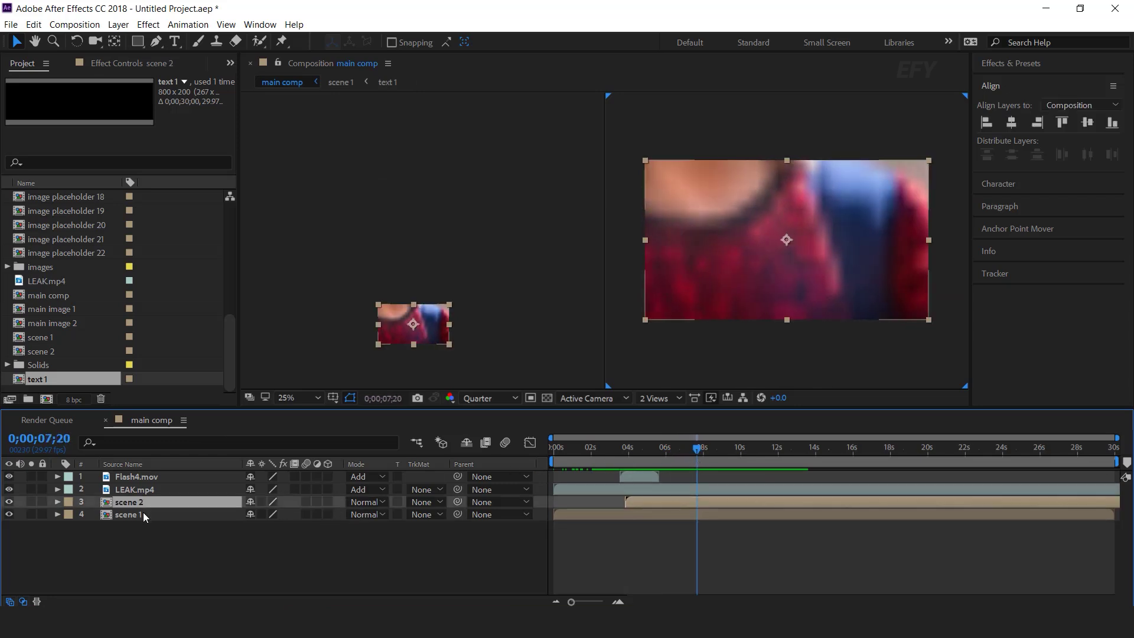
{"action": "left_click", "coordinate": [160, 529]}
{"action": "key", "text": "ctrl+a"}
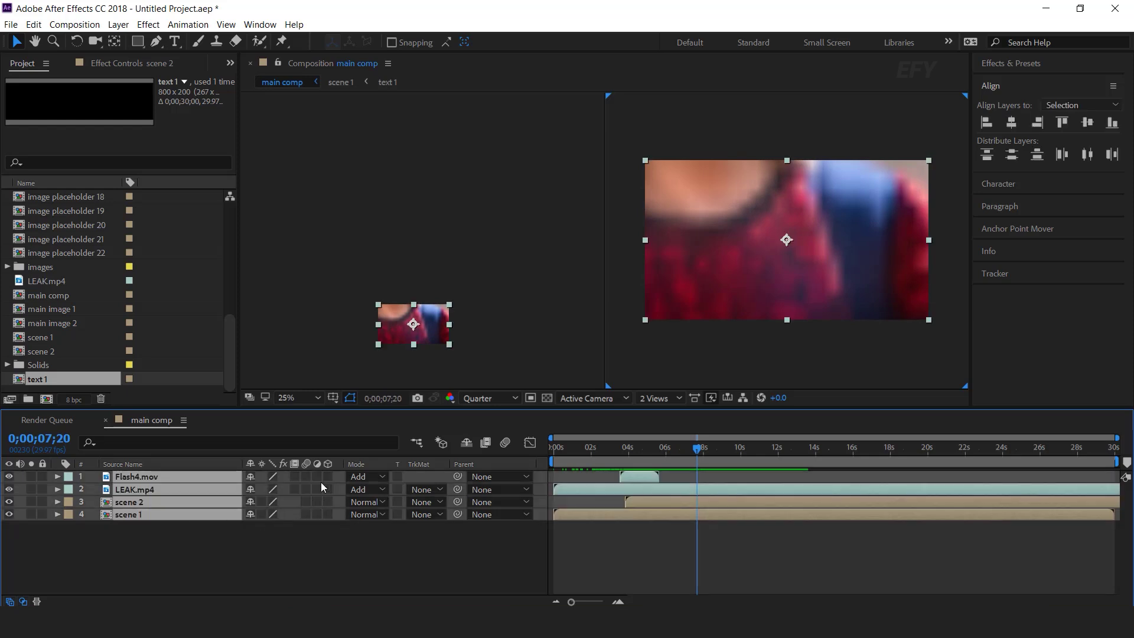
{"action": "left_click", "coordinate": [345, 541]}
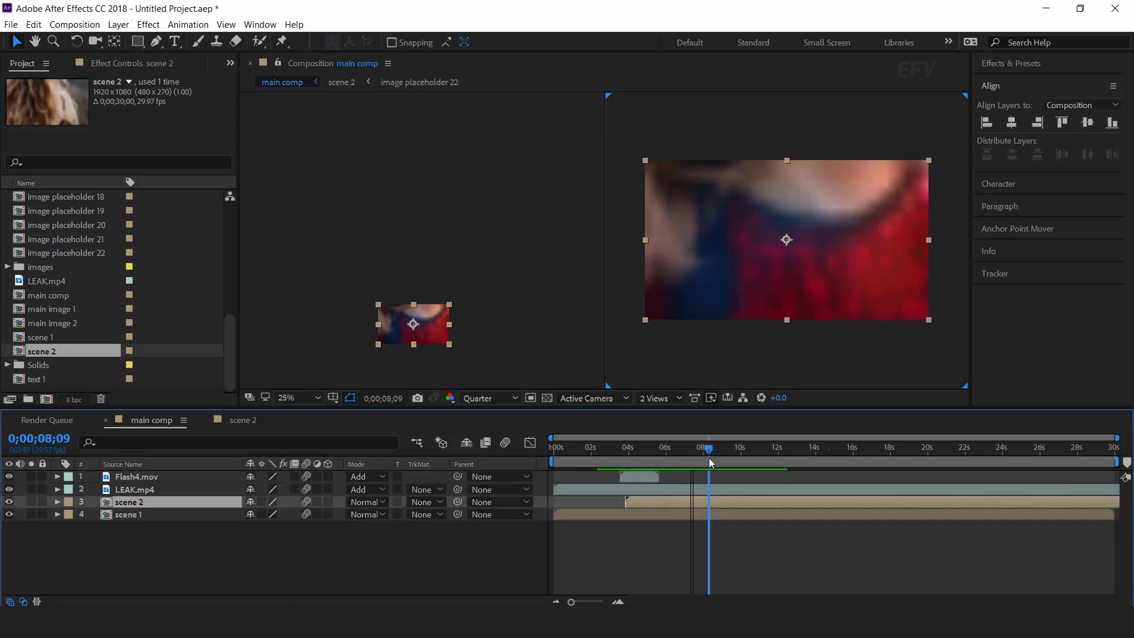
{"action": "mouse_move", "coordinate": [709, 458]}
{"action": "left_mouse_down"}
{"action": "mouse_move", "coordinate": [690, 458]}
{"action": "mouse_move", "coordinate": [700, 460]}
{"action": "left_mouse_up"}
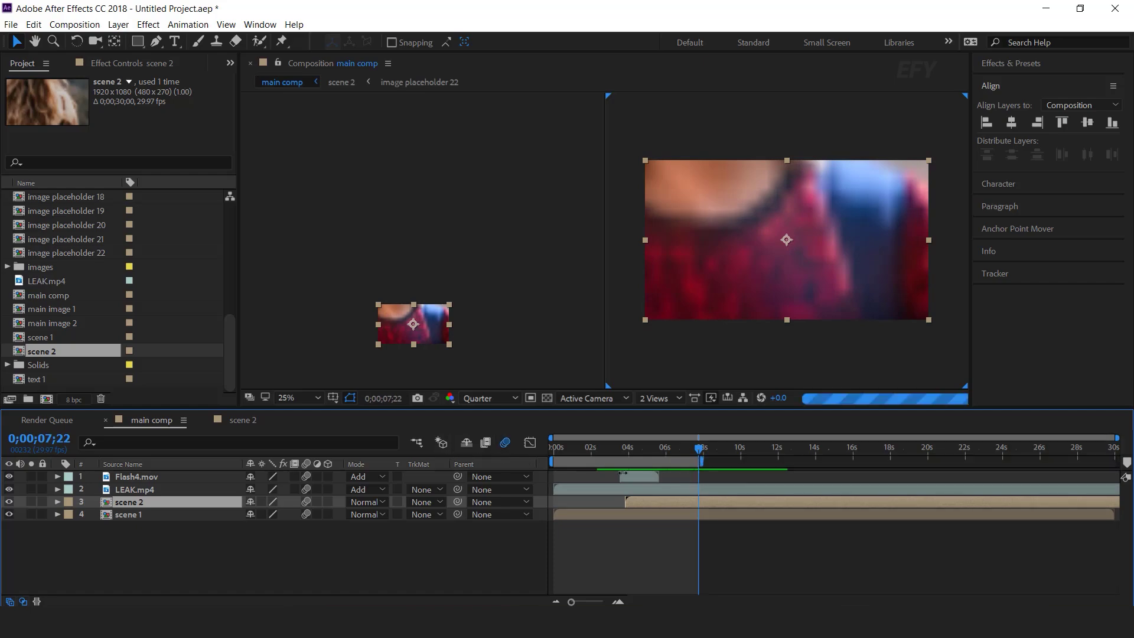